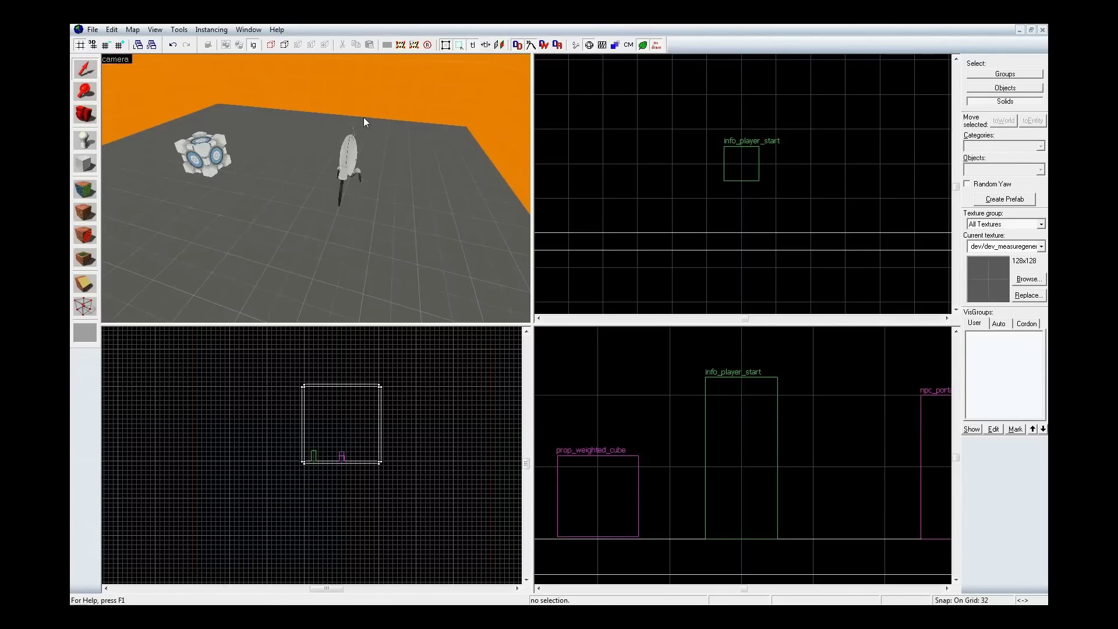
- Look over the room in the camera view, check the weighted cube's properties, then select the turret and close the properties
key(z)
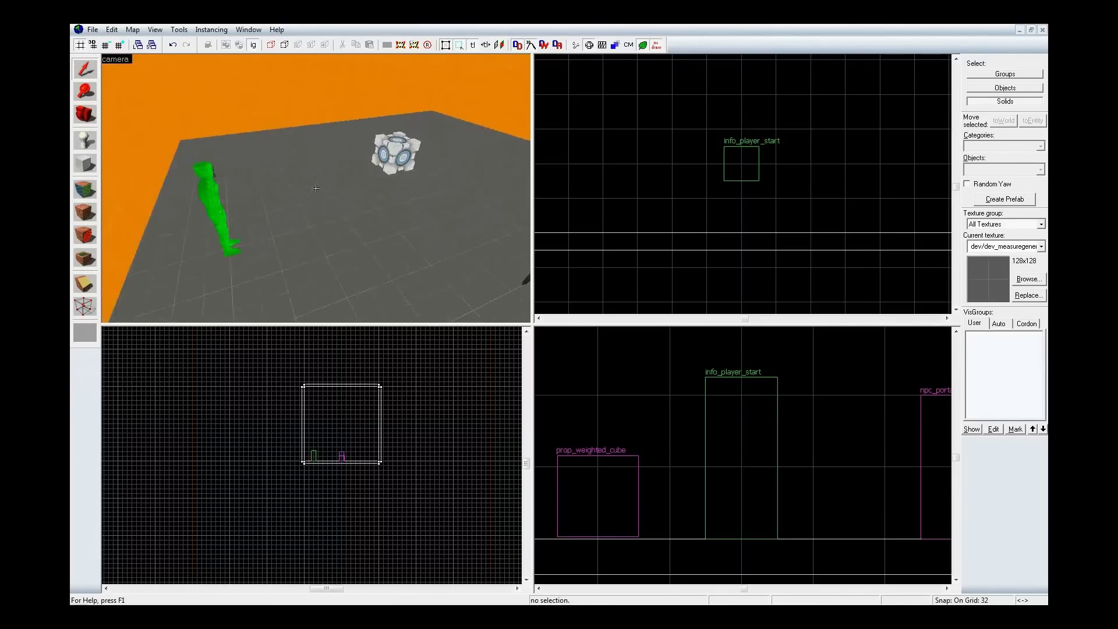
key(s)
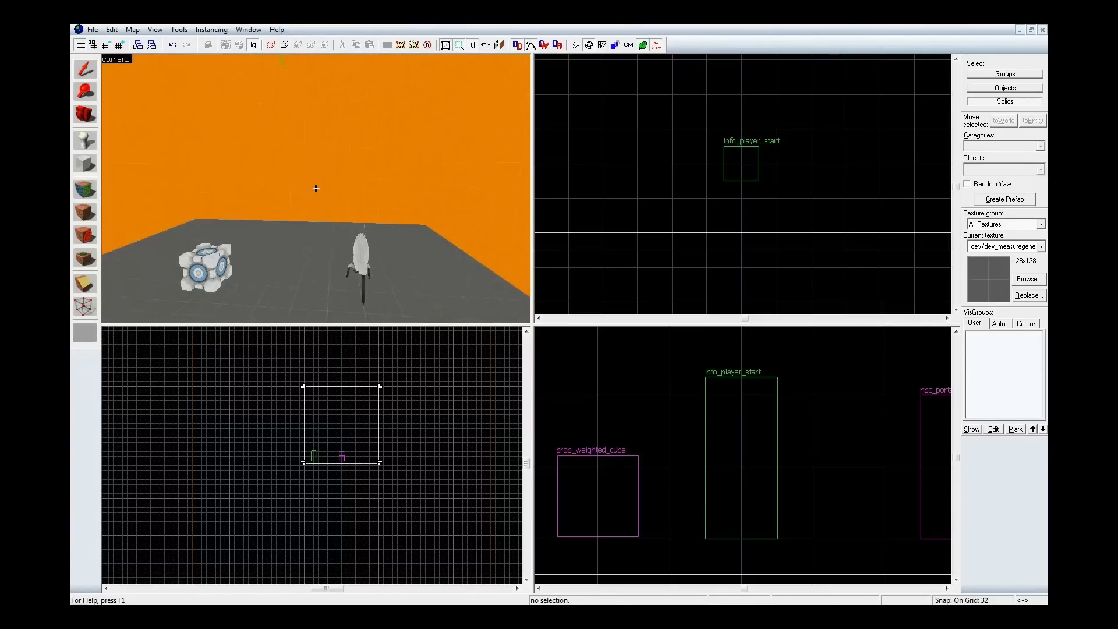
key(w)
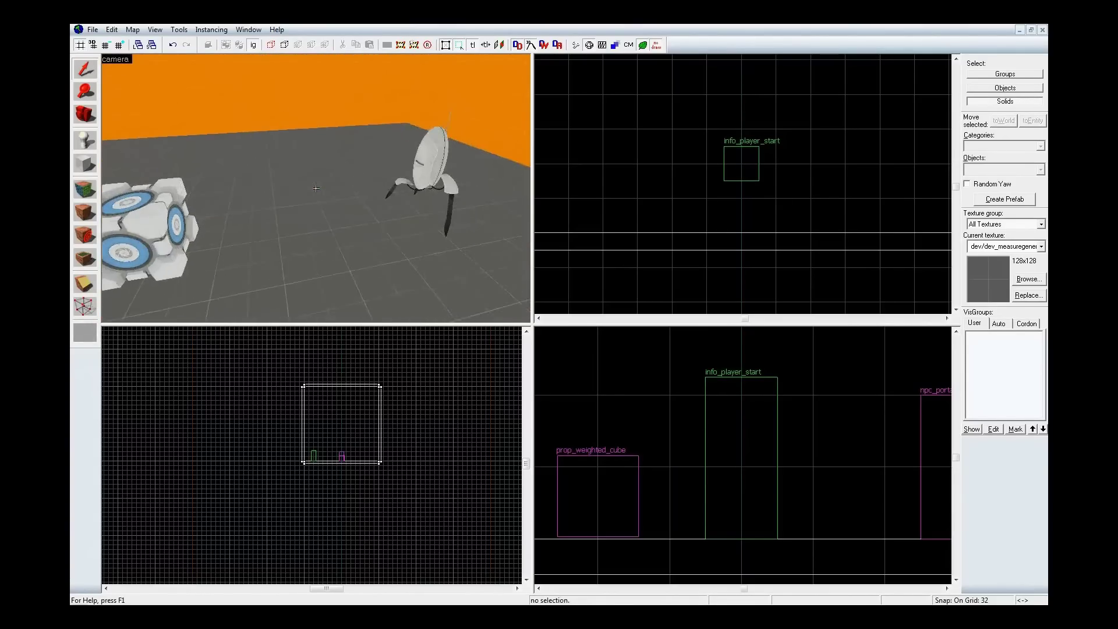
key(z)
key(z)
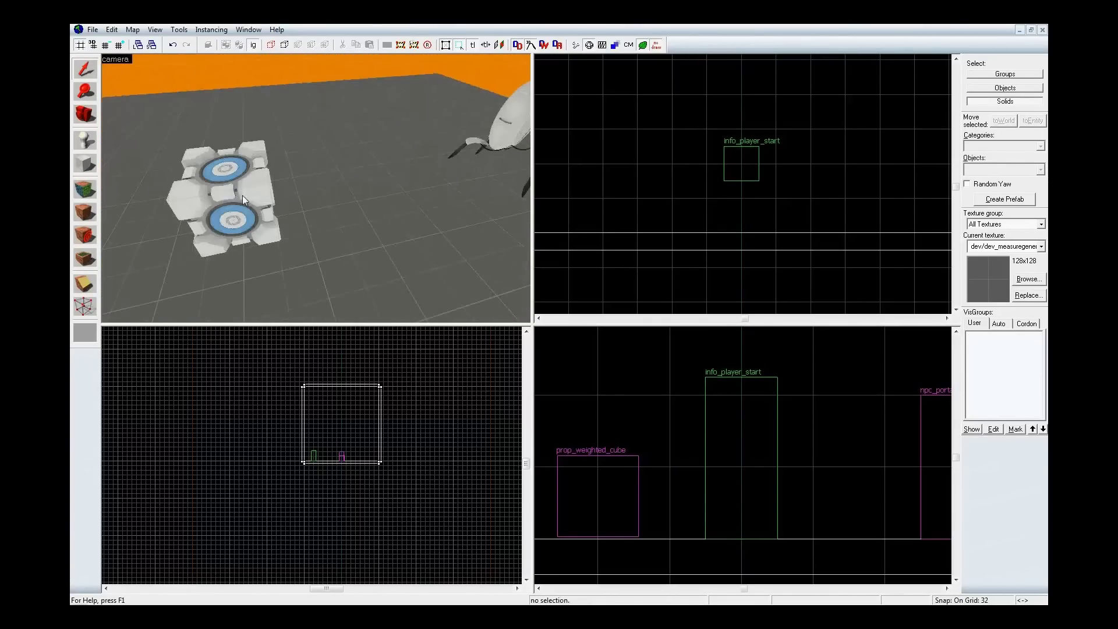
double_click(242, 195)
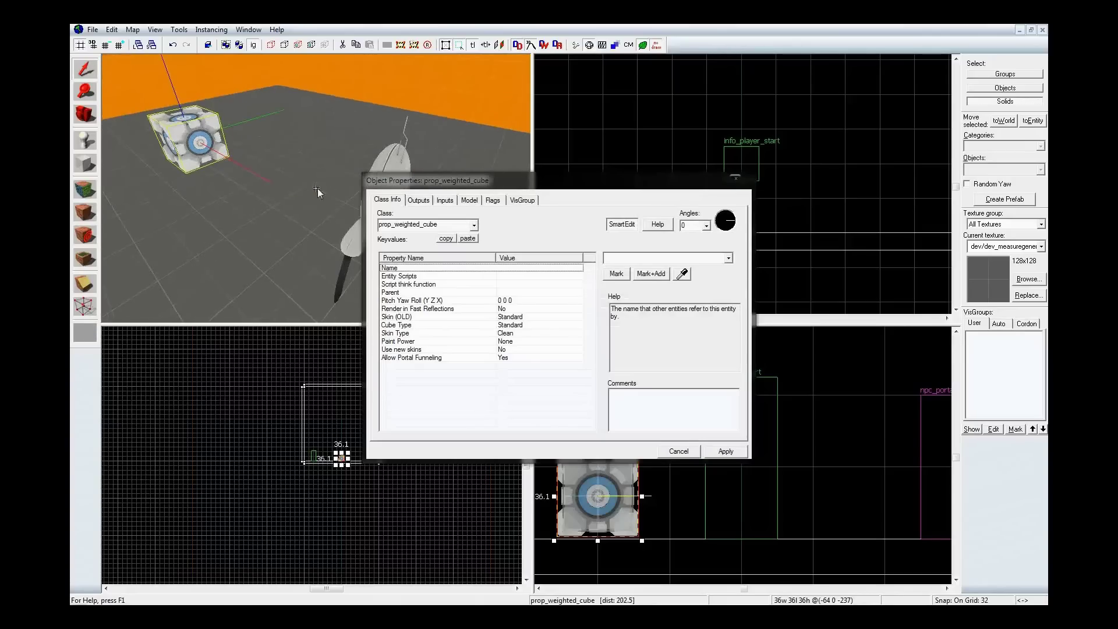
click(389, 153)
click(735, 178)
- Open the properties of the weighted cube and select its Parent key
key(z)
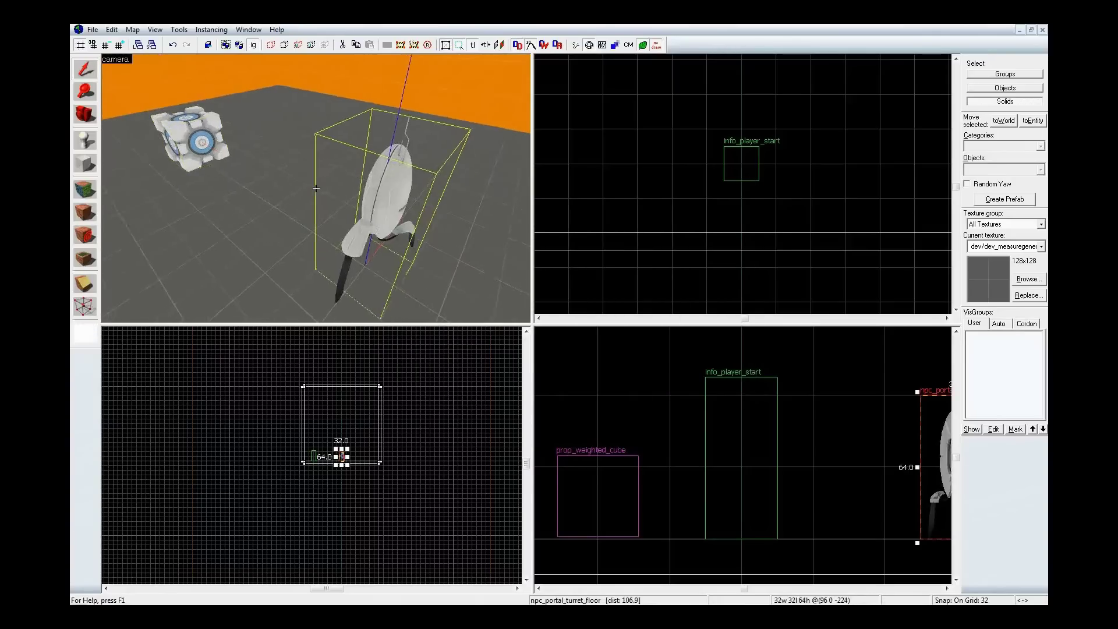
key(a)
key(z)
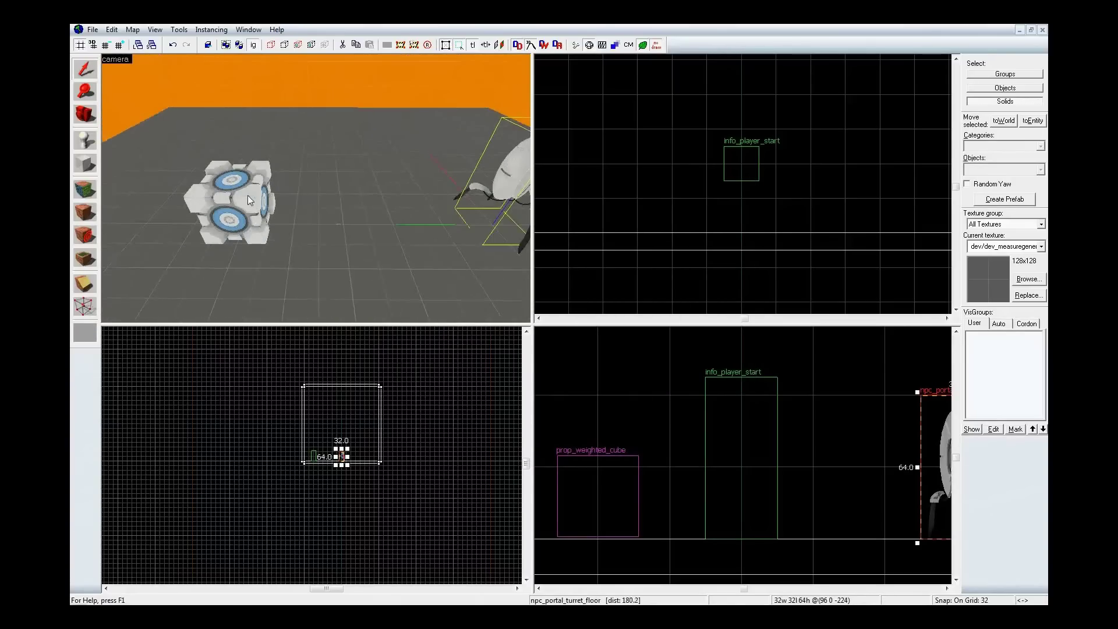
double_click(248, 197)
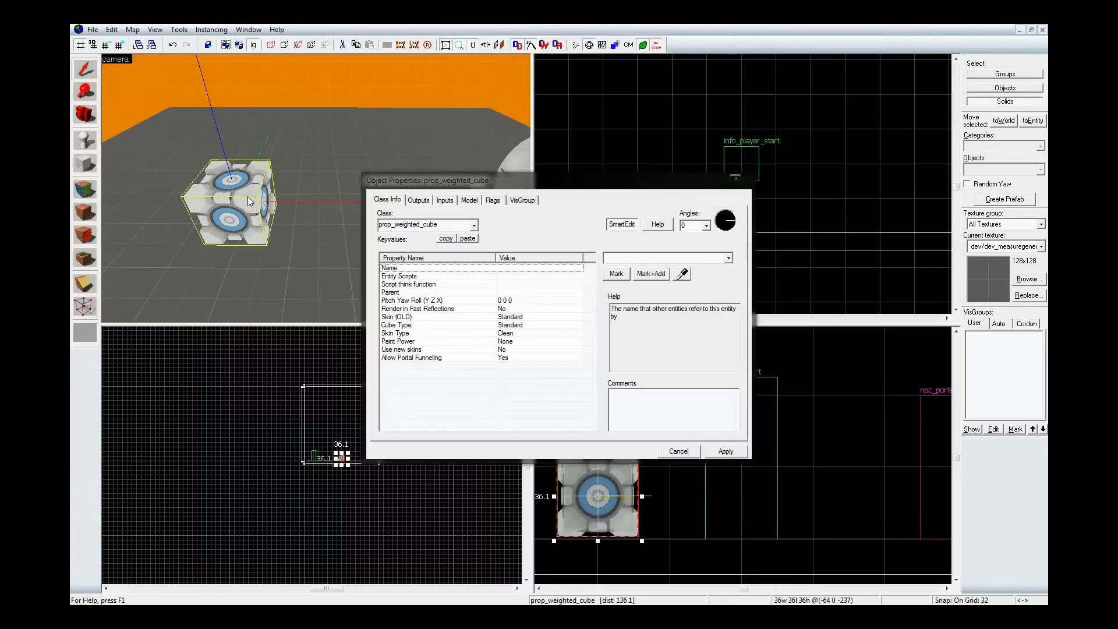
click(530, 292)
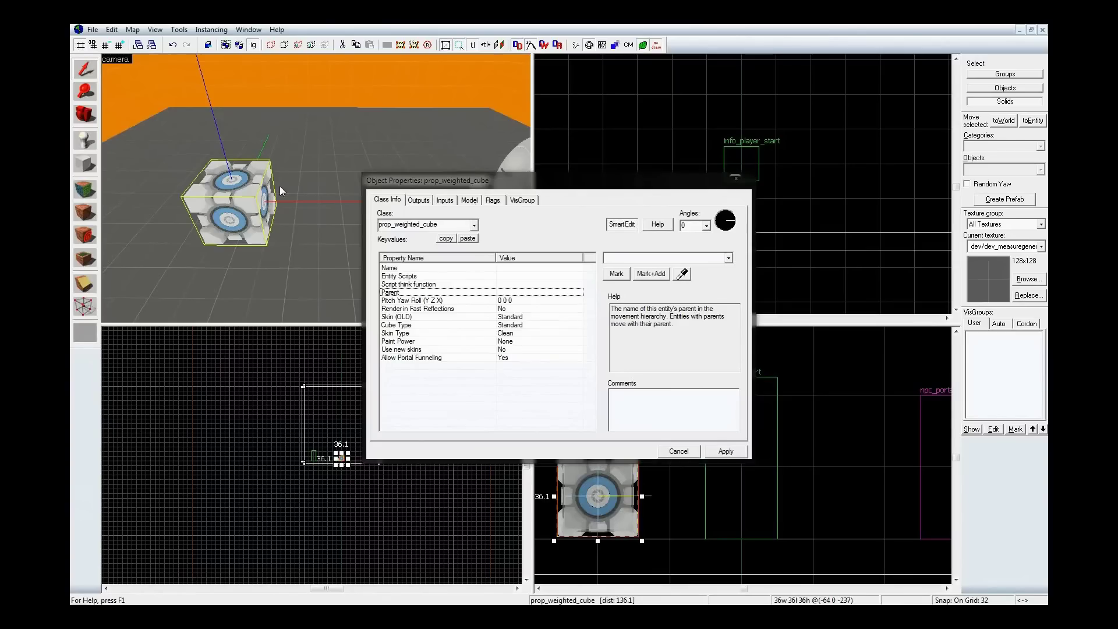
- Open the entity help for prop_weighted_cube, read through its keys and inputs, and close it
key(d)
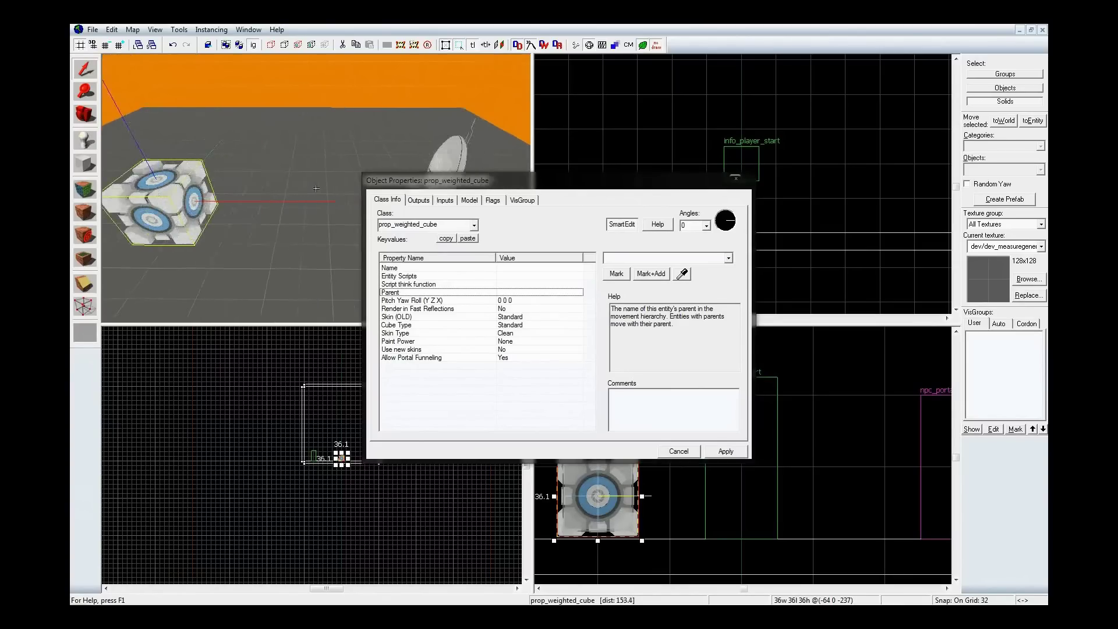
click(658, 226)
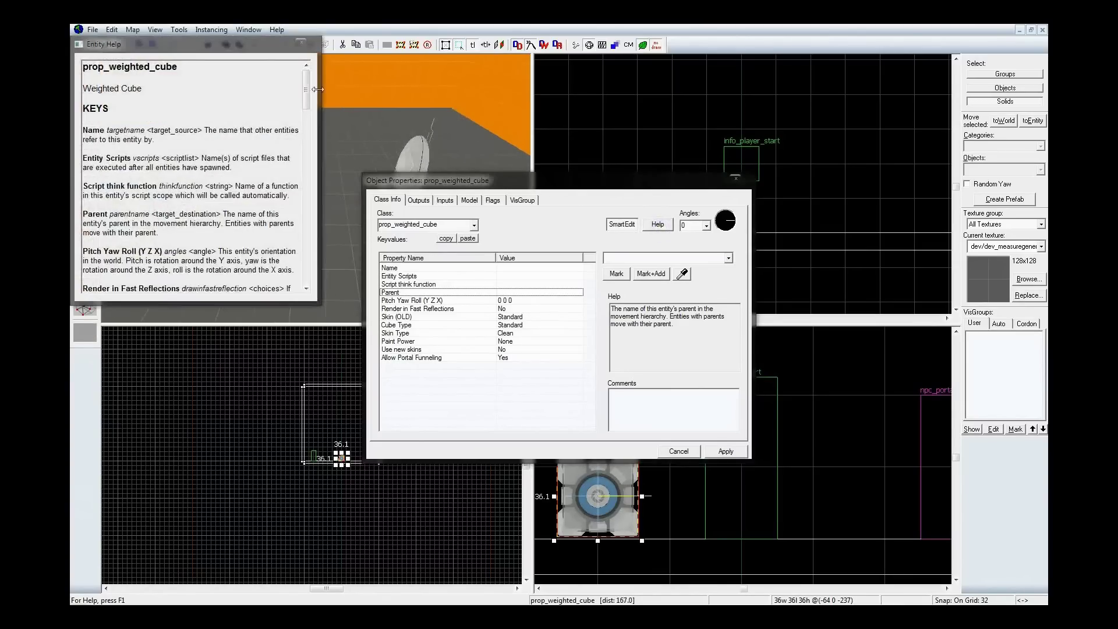
drag(305, 87, 312, 153)
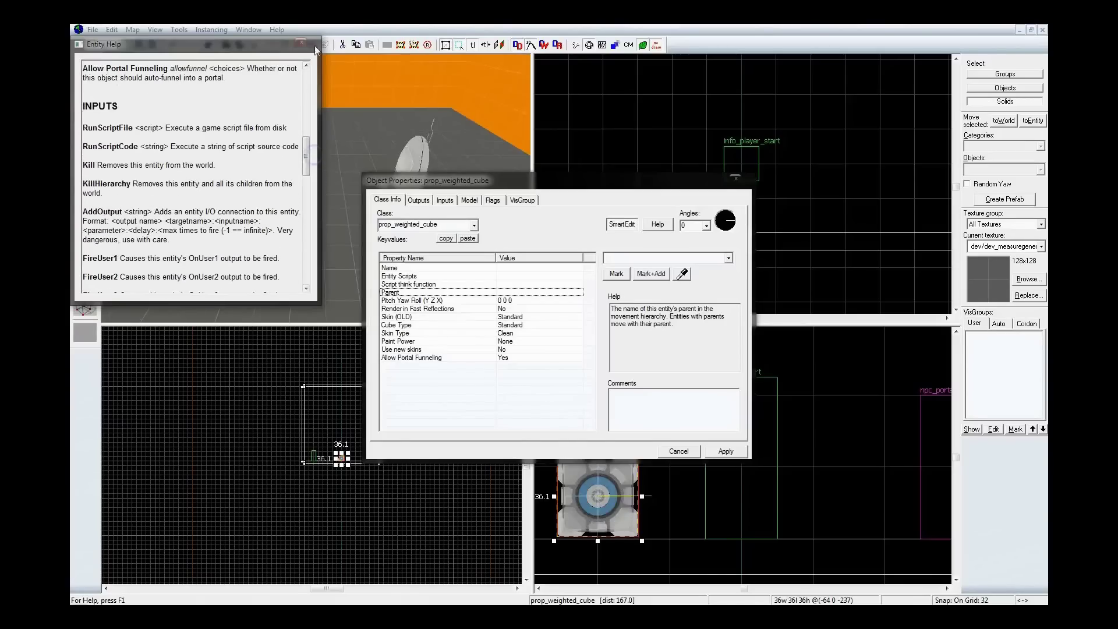
click(301, 43)
- Examine the key values of the floor turret, then close its properties and clear the selection
key(z)
key(s)
key(z)
click(315, 172)
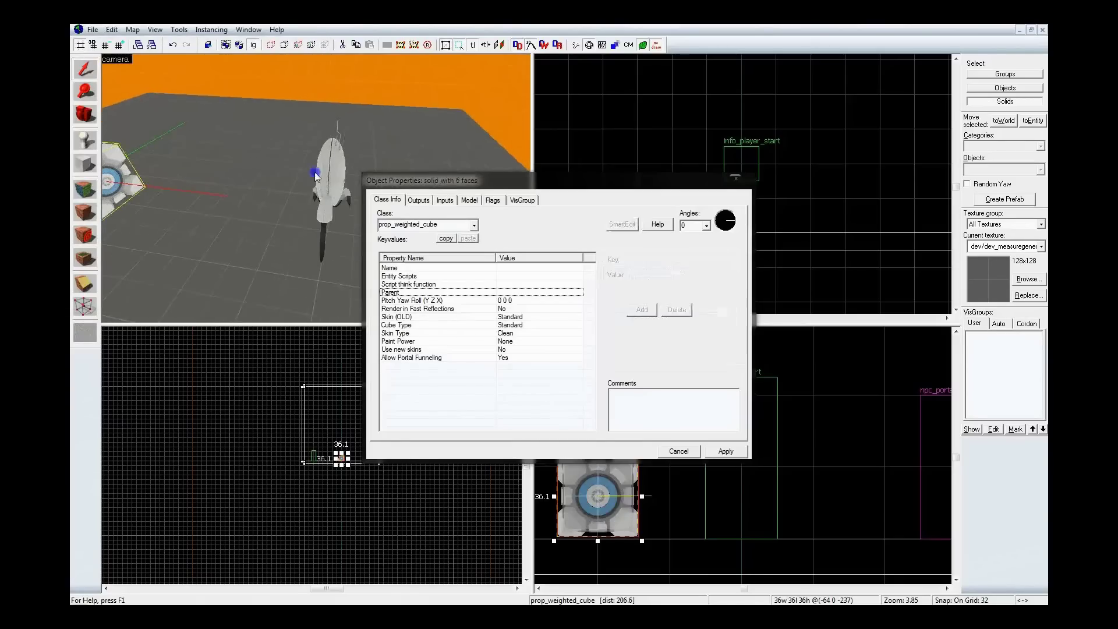
click(330, 168)
key(z)
key(d)
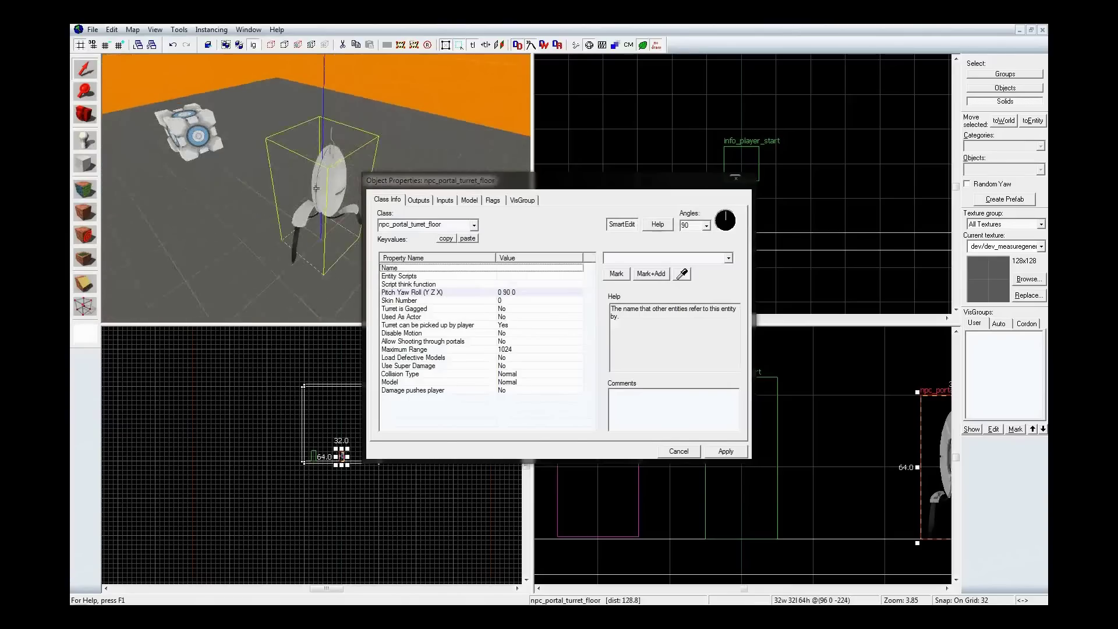
key(z)
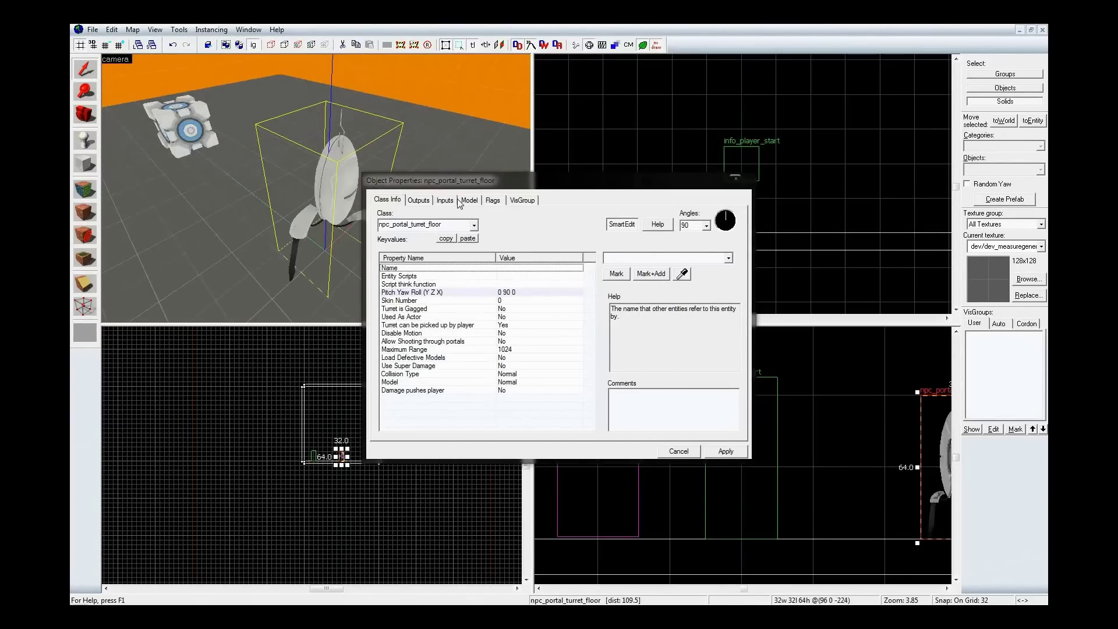
click(730, 177)
click(691, 130)
- Compile the map and run it in Portal 2
key(z)
key(s)
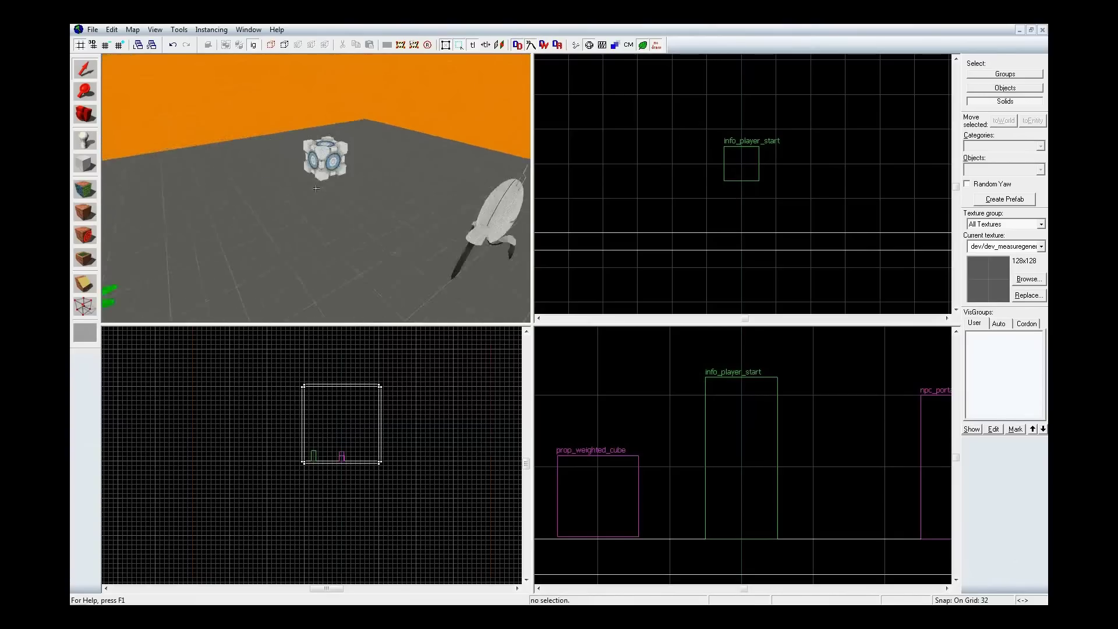
key(z)
key(F9)
key(Return)
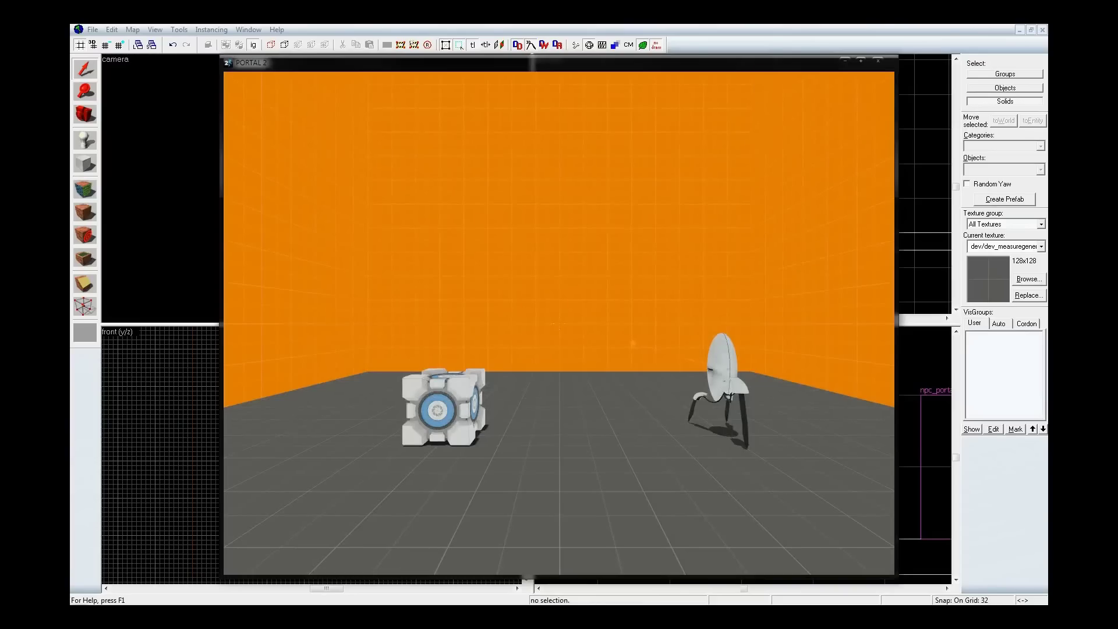
- Open the developer console in the game and clear its output
key(grave)
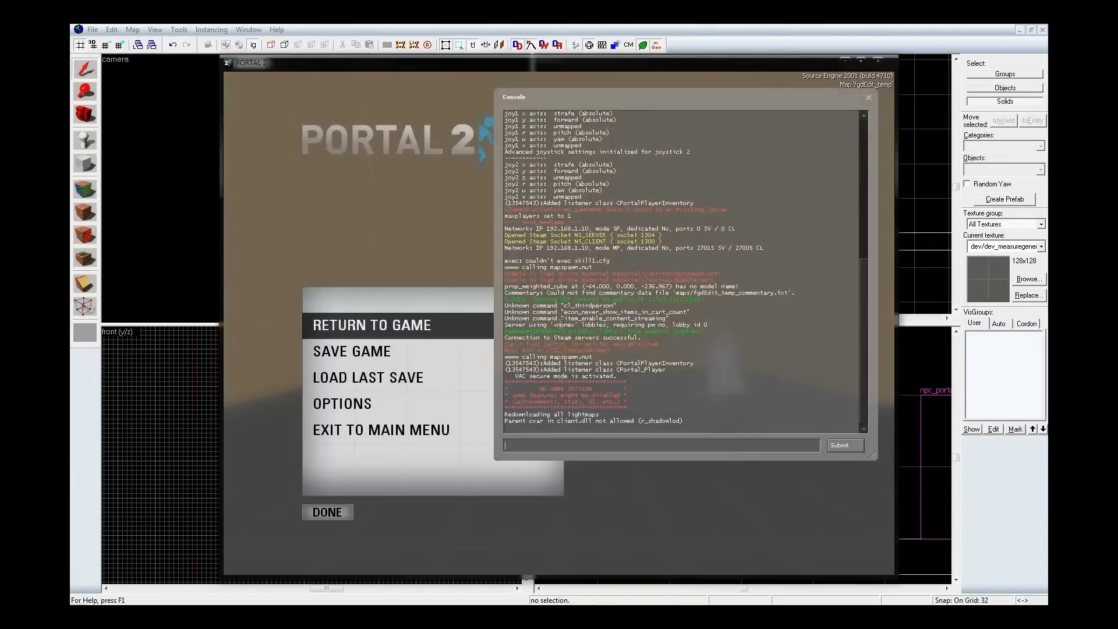
text(clear)
key(Return)
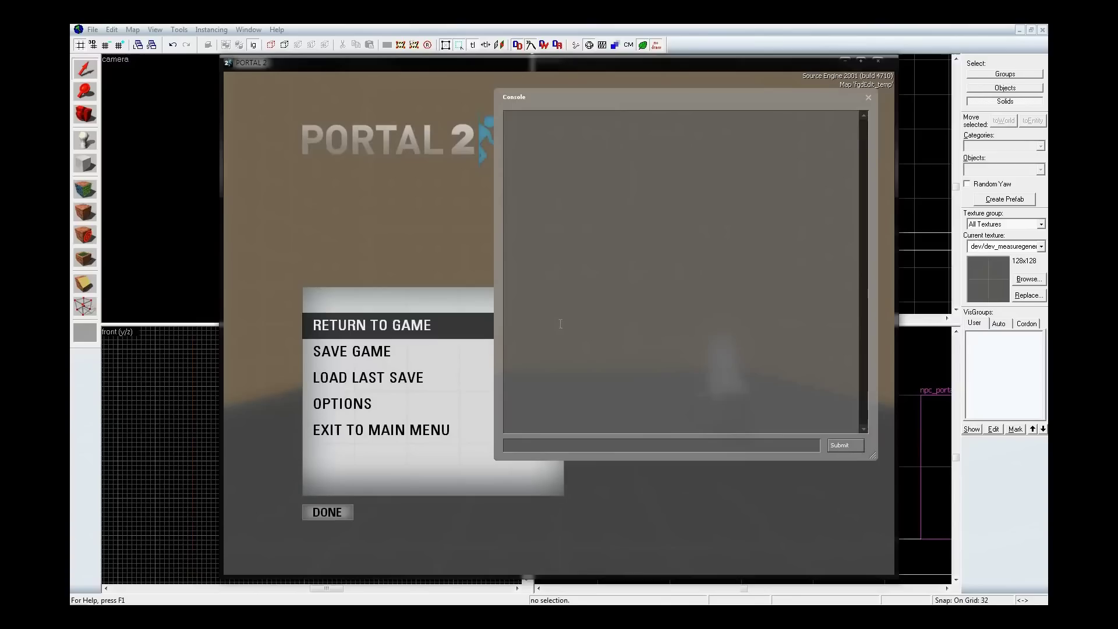
text(cle)
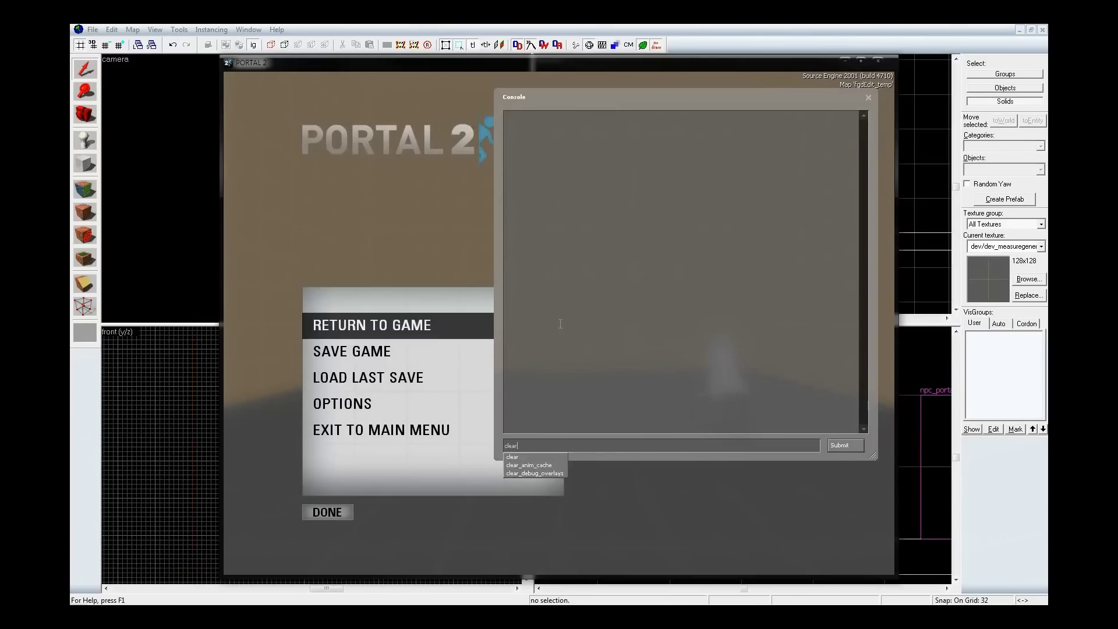
text(ar)
key(Return)
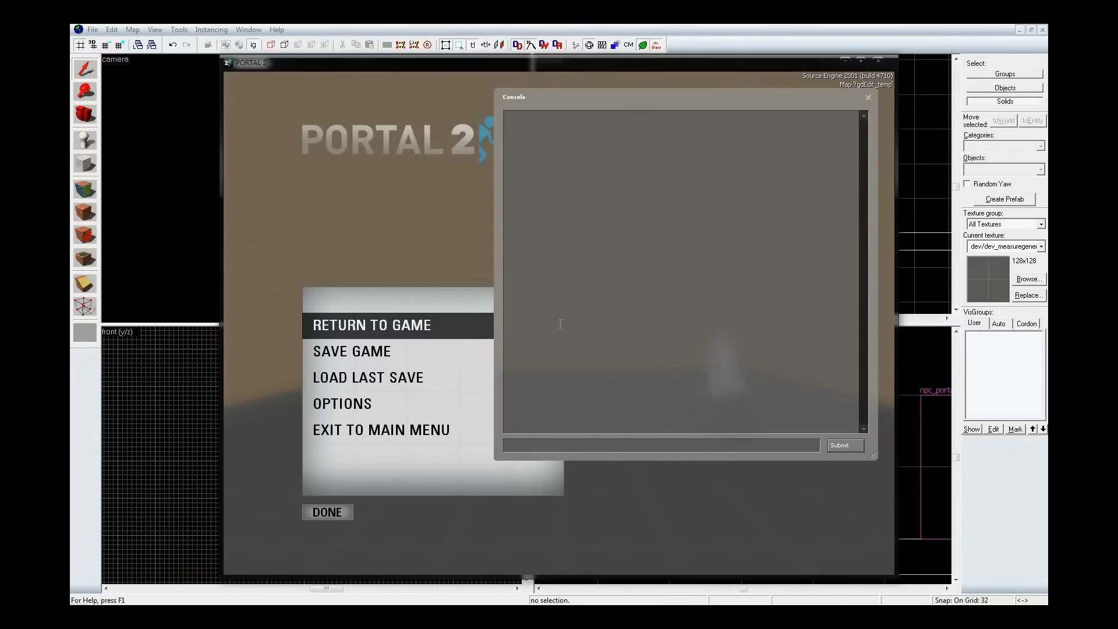
- Run the console command ent_info prop_weighted_cube to list the cube's inputs and outputs
text(ent_info prop_weighted_cube)
key(Return)
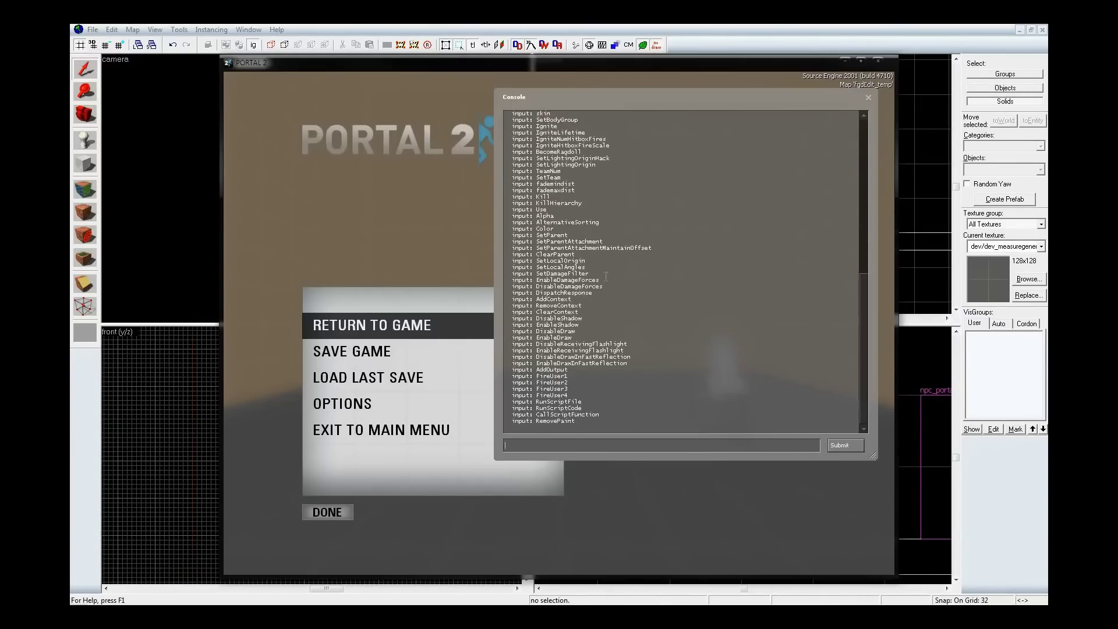
- Read through the listed outputs and inputs of the cube from the start and highlight the Color input
drag(865, 317, 854, 152)
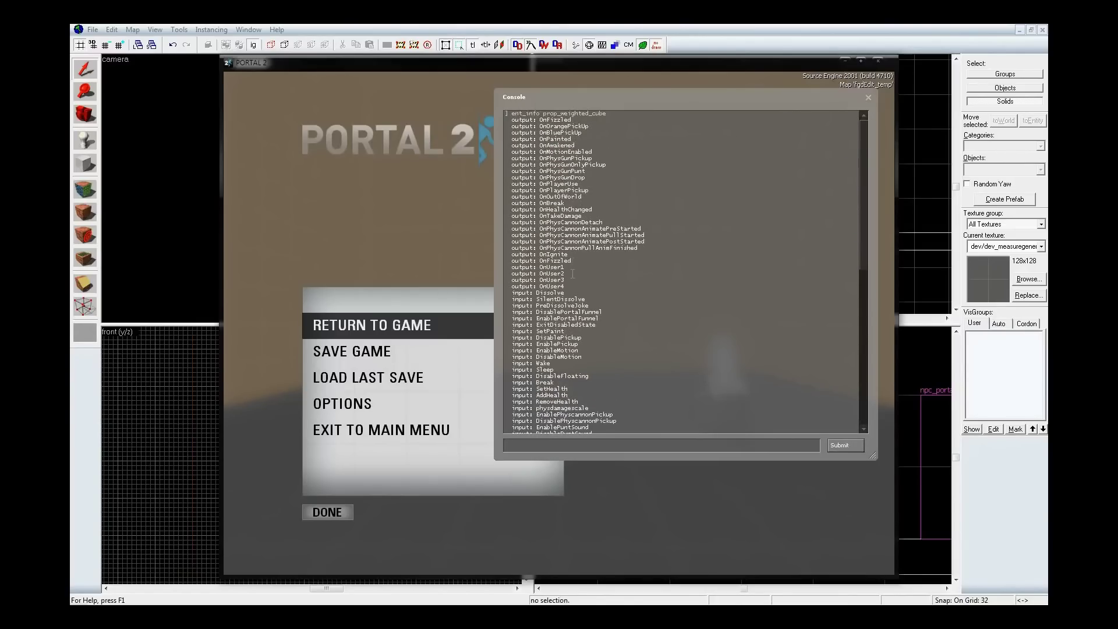
scroll(700, 205, down, 8)
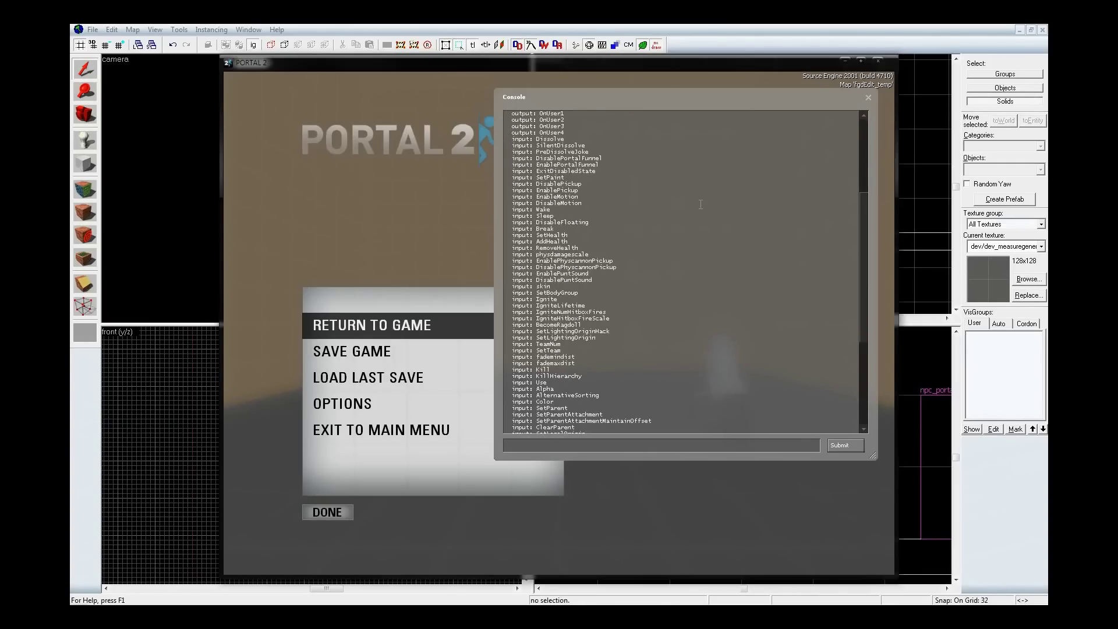
scroll(701, 205, down, 3)
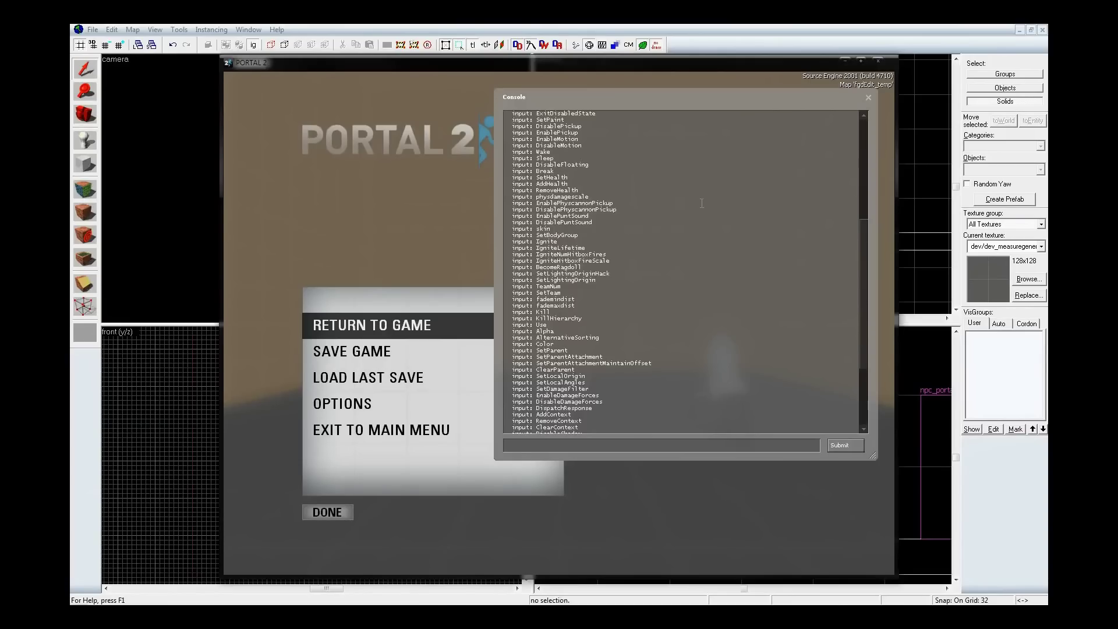
scroll(720, 236, down, 4)
drag(554, 268, 511, 268)
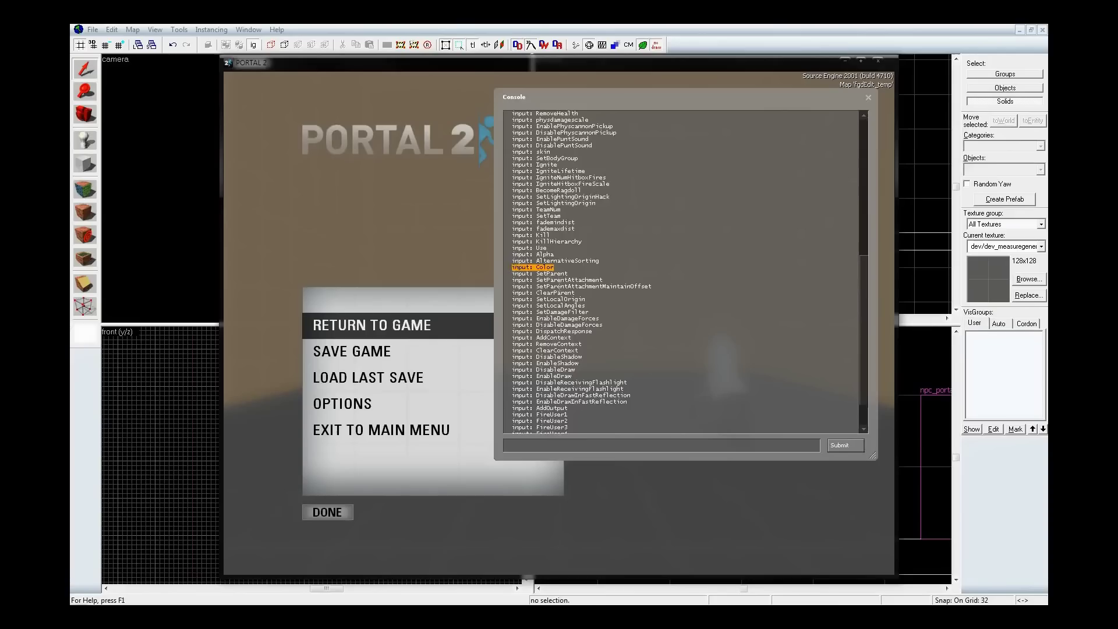
- Recolor the weighted cube with the console command ent_fire prop_weighted_cube color "255 0 255"
click(576, 445)
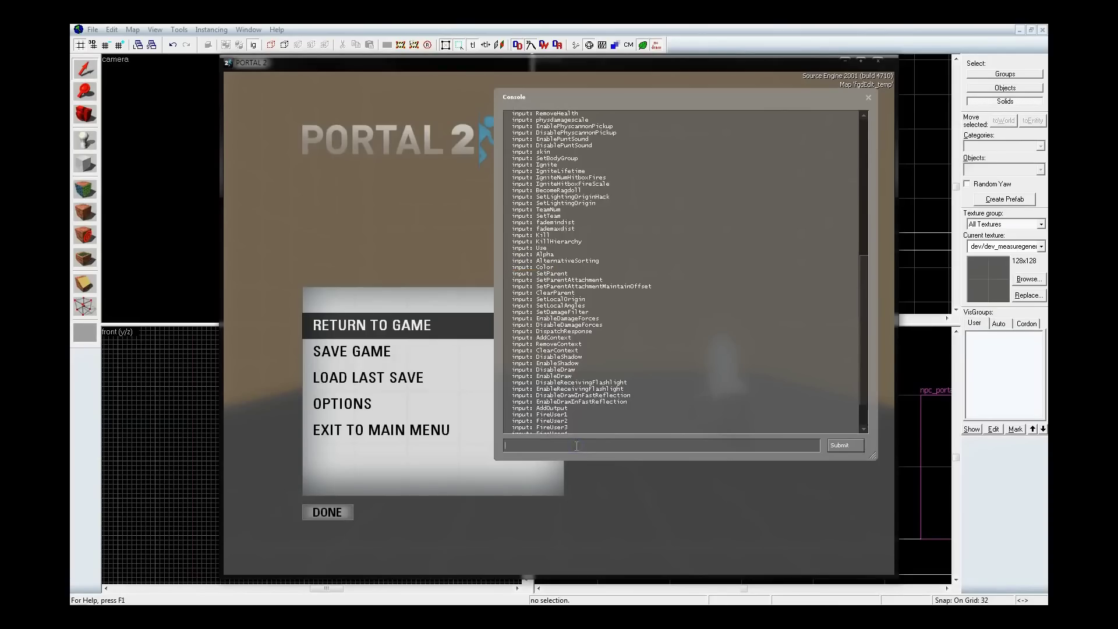
text(a)
key(BackSpace)
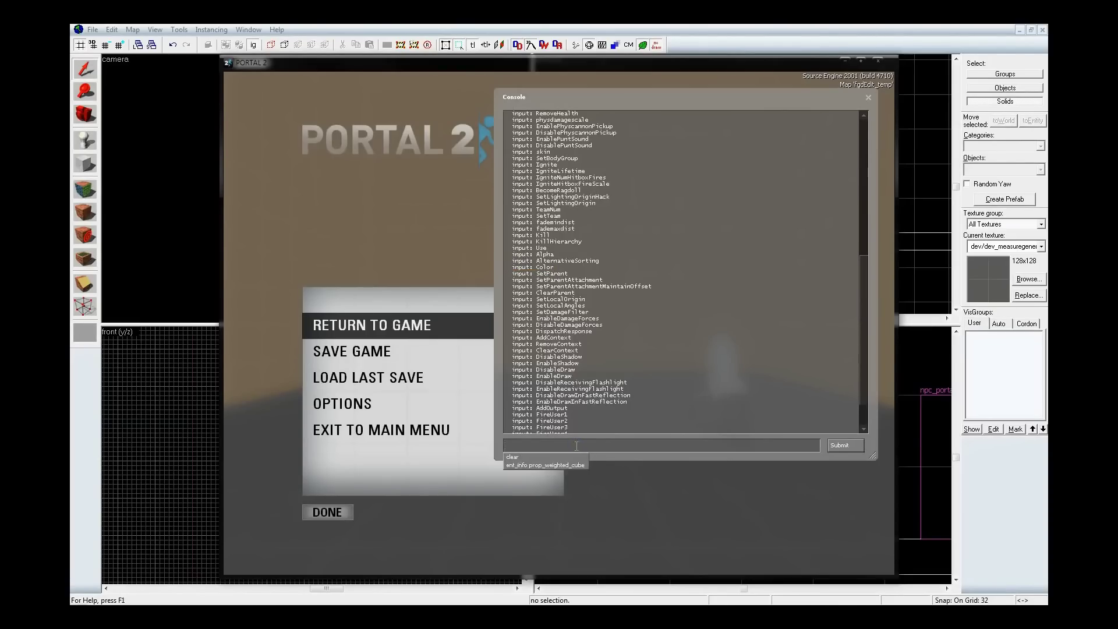
text(ent_fire)
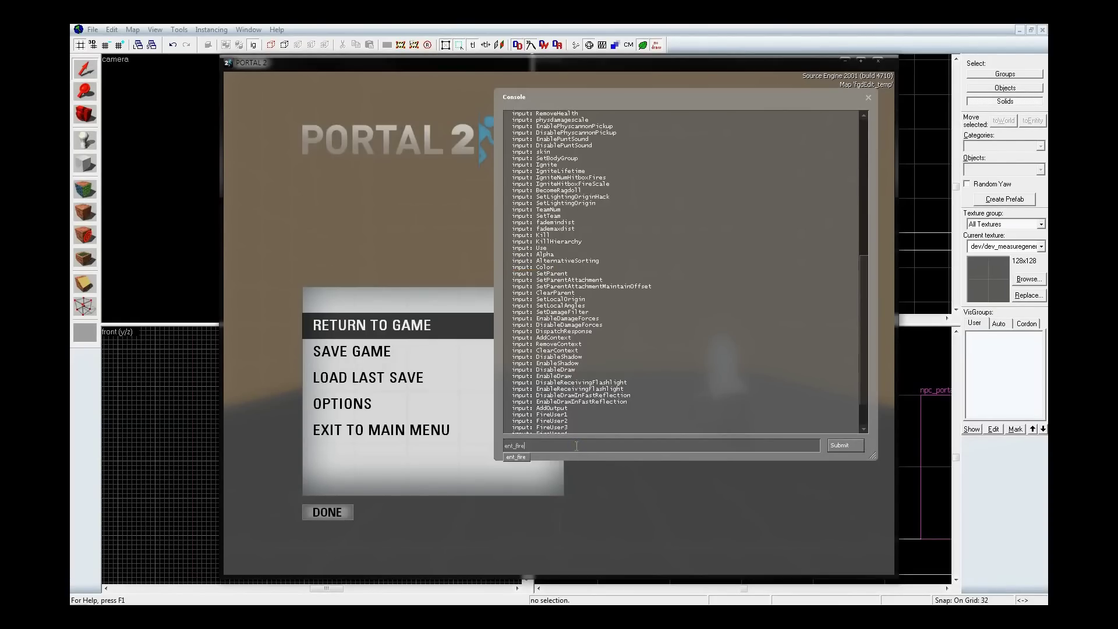
text( prop)
text(_weigh)
text(ted_cla)
text(ube)
text( color)
text(255)
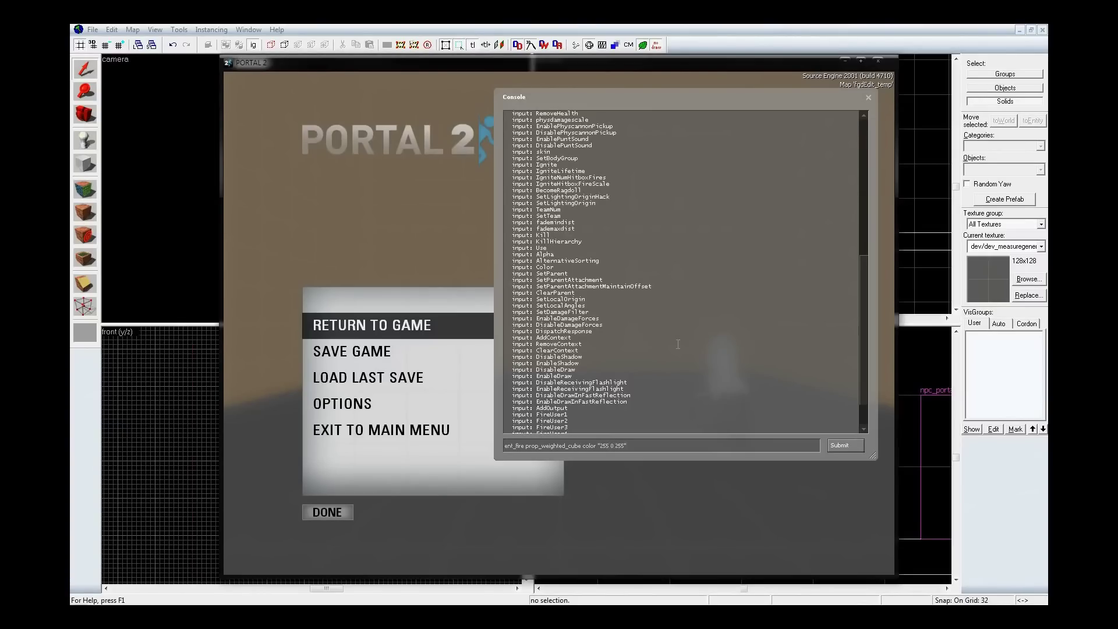
text( 0 255")
key(Return)
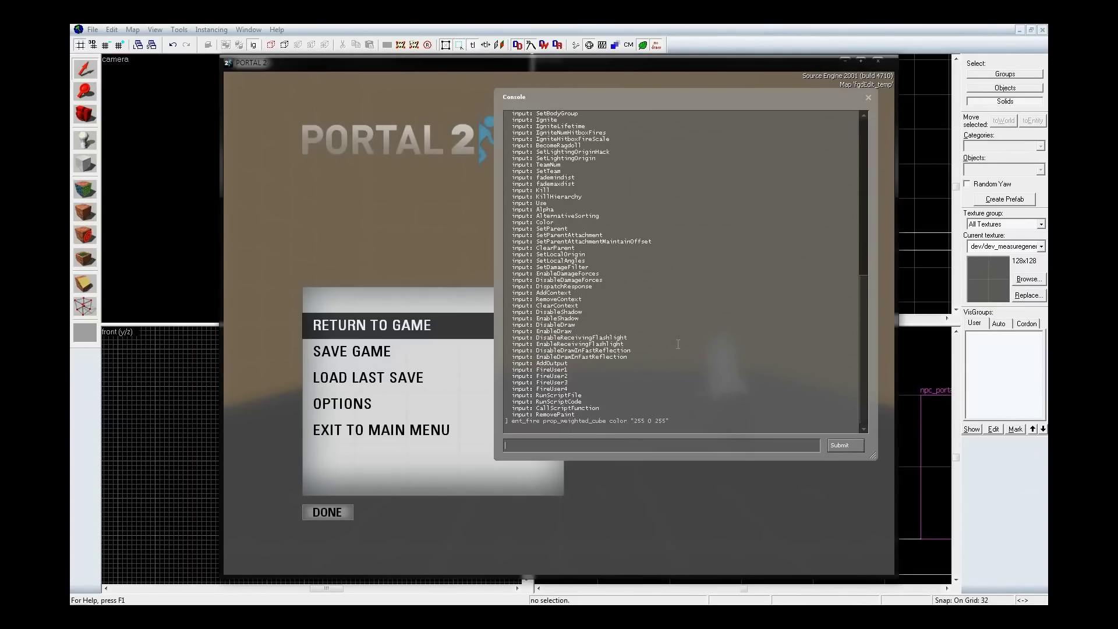
- Return to the game to view the recolored cube and the turret up close, then reopen the console
key(Escape)
key(w)
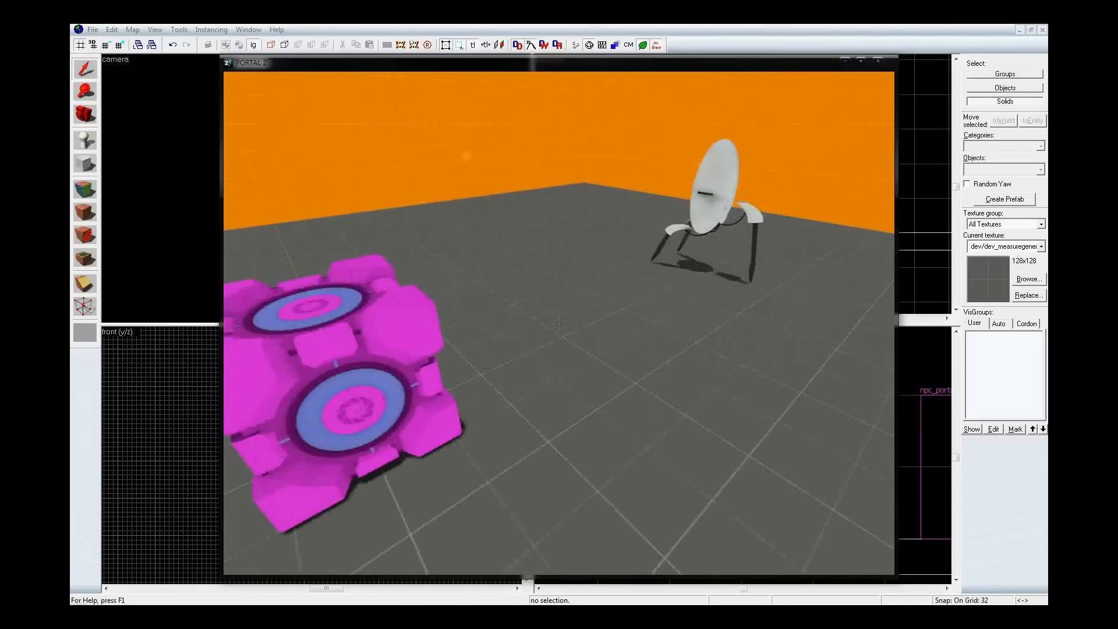
key(a)
key(w)
key(ctrl)
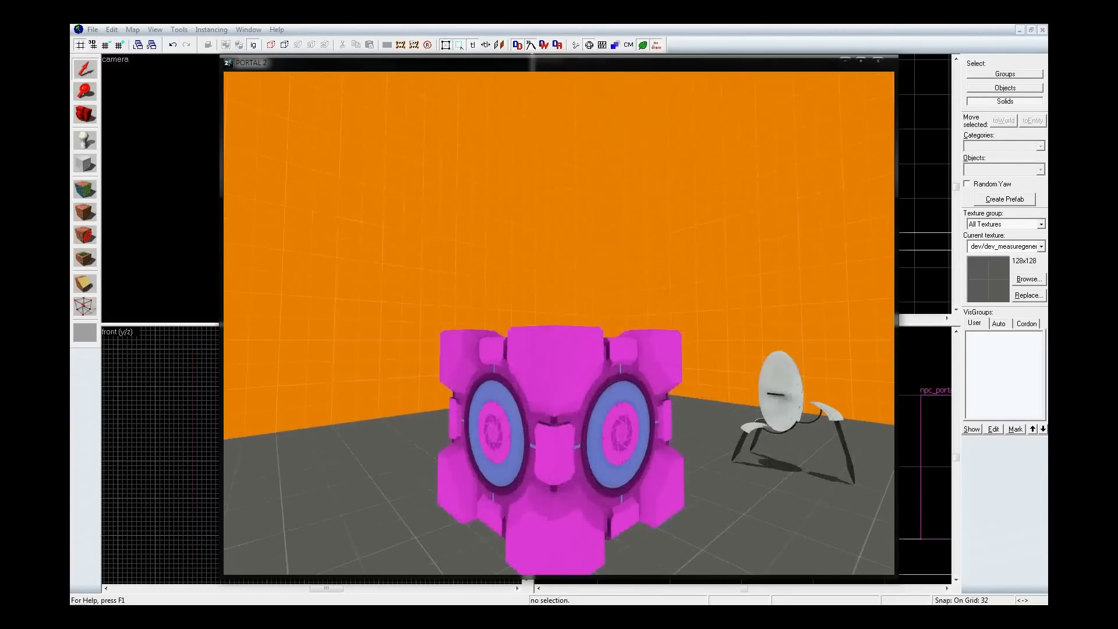
key(s)
key(d)
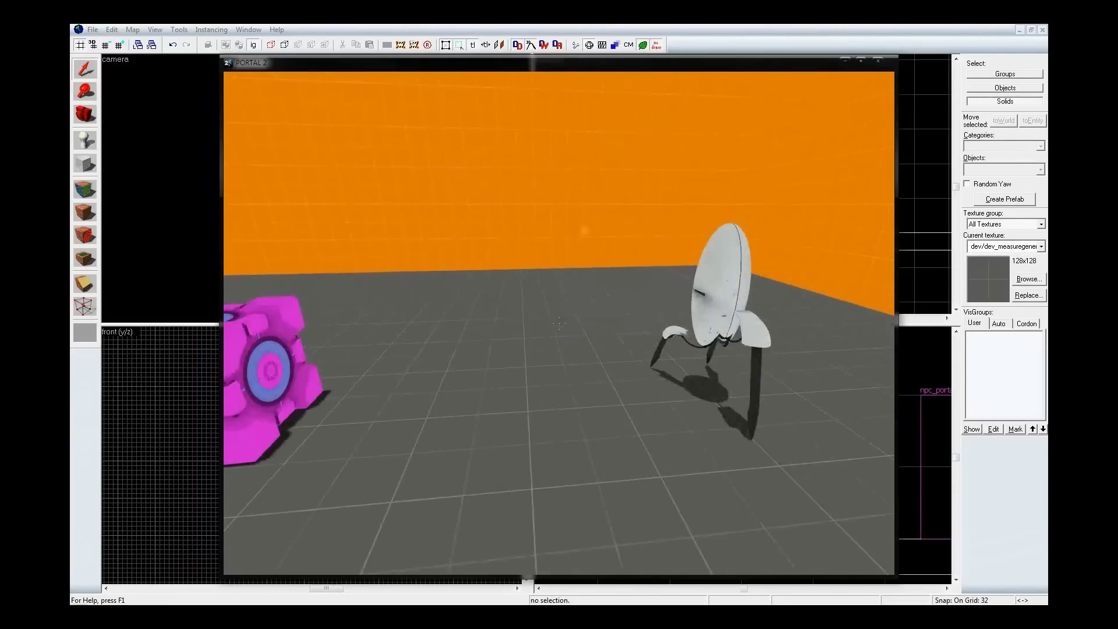
key(d)
key(w)
key(grave)
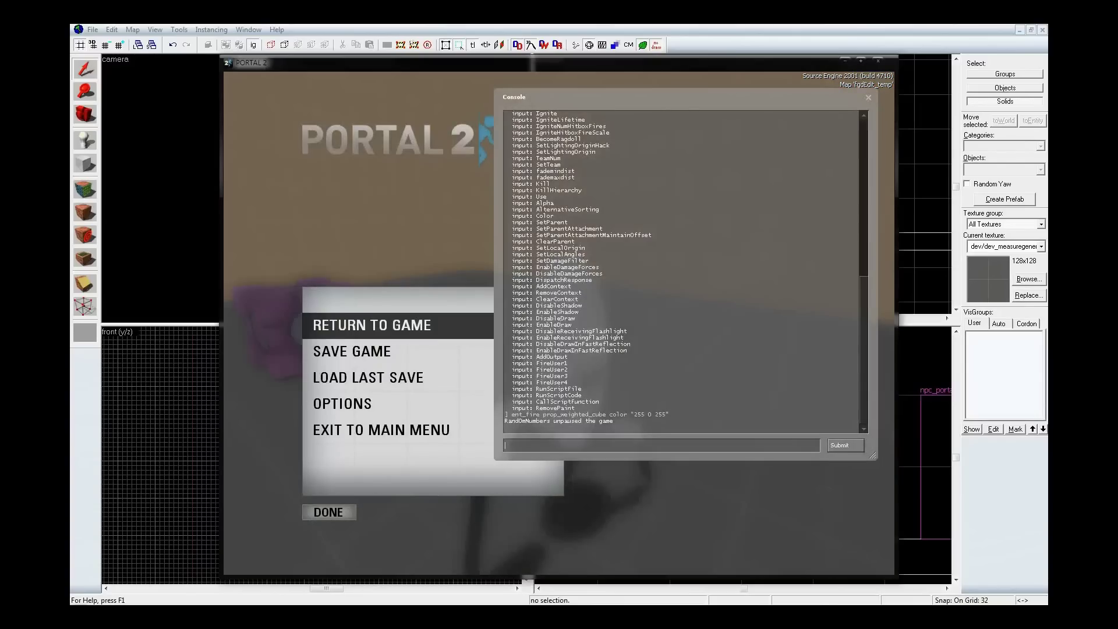
- Clear the console output and run ent_info npc_portal_turret_floor to list the turret's inputs and outputs
text(clear)
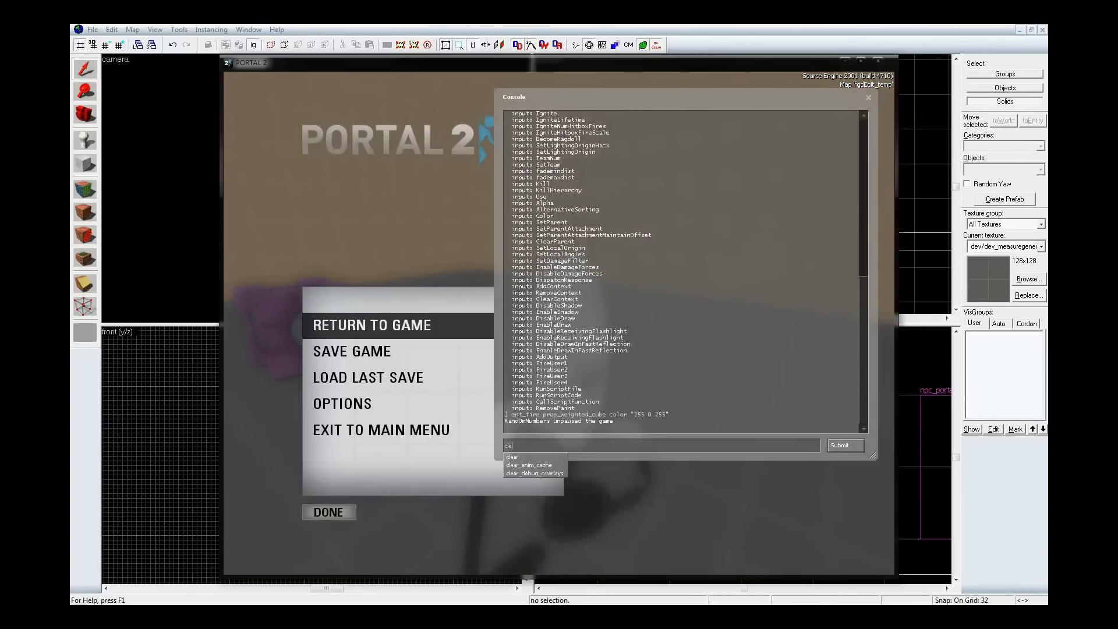
key(Return)
text(enti)
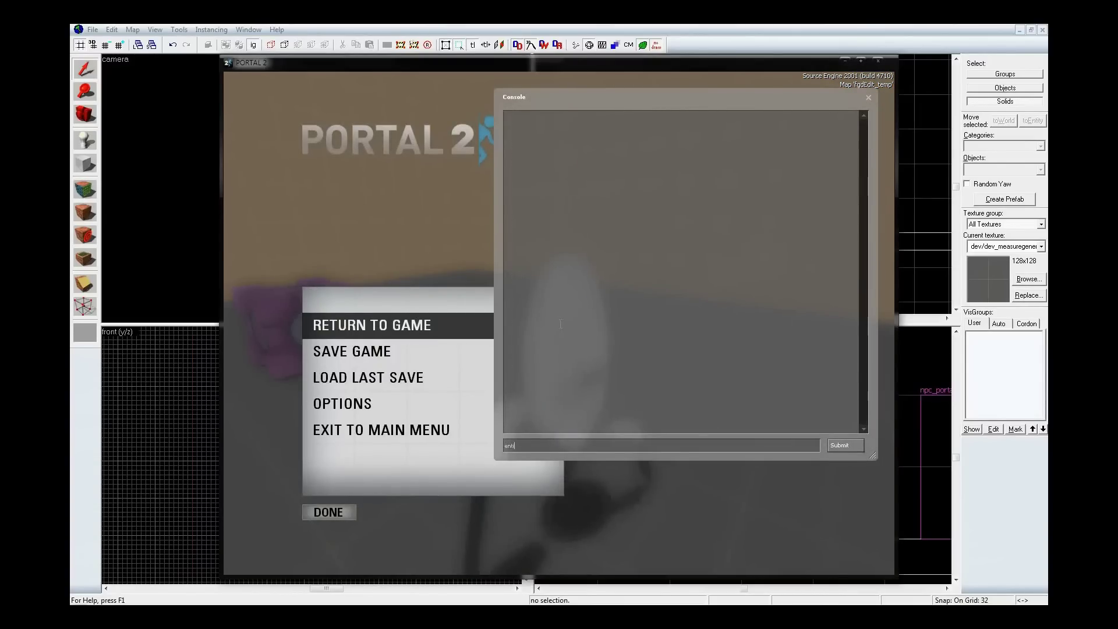
key(BackSpace)
text(_info npc)
text(portal_turret_floor)
key(Return)
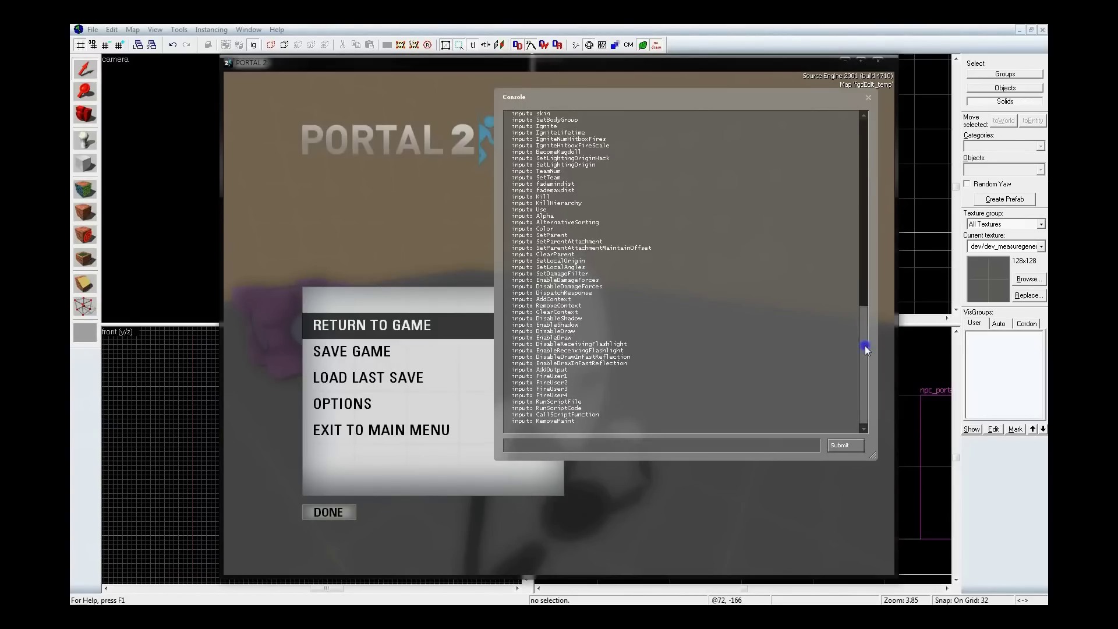
- Highlight the Color input in the turret's list and recolor the turret with ent_fire npc_portal_turret_floor color "255 0 255"
drag(865, 345, 865, 332)
drag(558, 269, 510, 267)
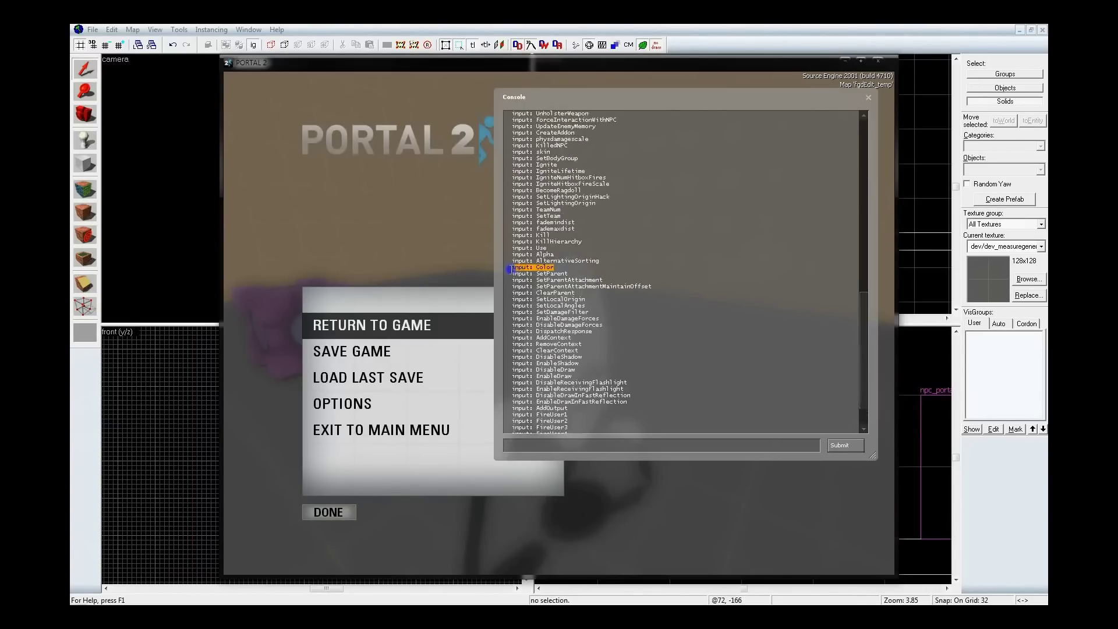
click(663, 445)
text(ent_info npc_portal_turret_floor)
key(Up)
key(Up)
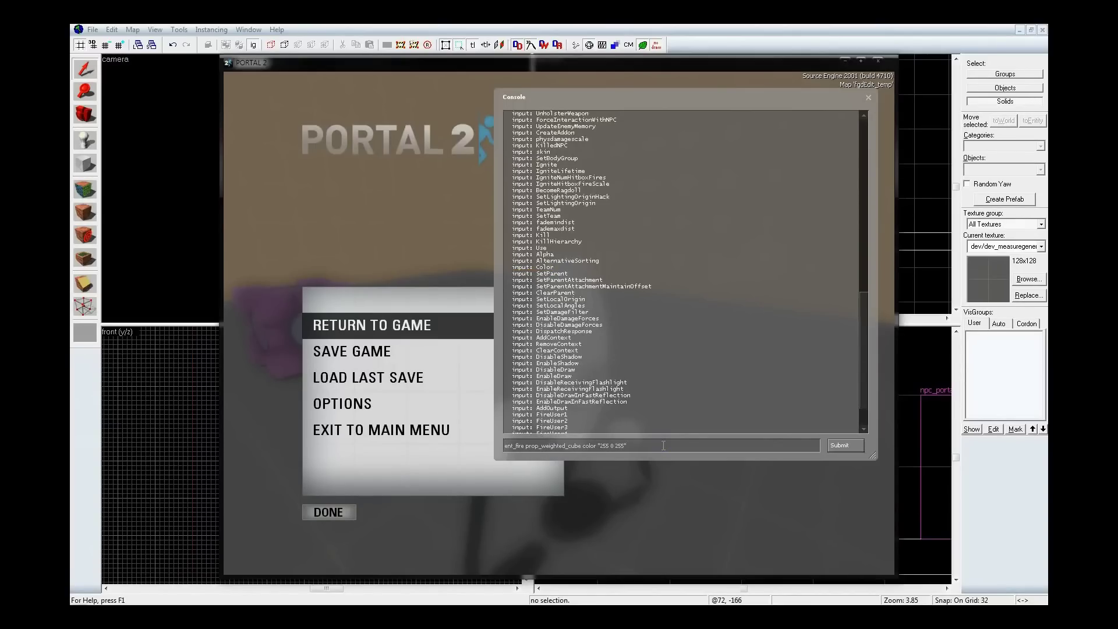
key(ctrl+shift+Left)
text(npc_portal_turret_floor)
key(Return)
- Return to the game to view the recolored turret from several sides and up close, and reopen the console
key(Escape)
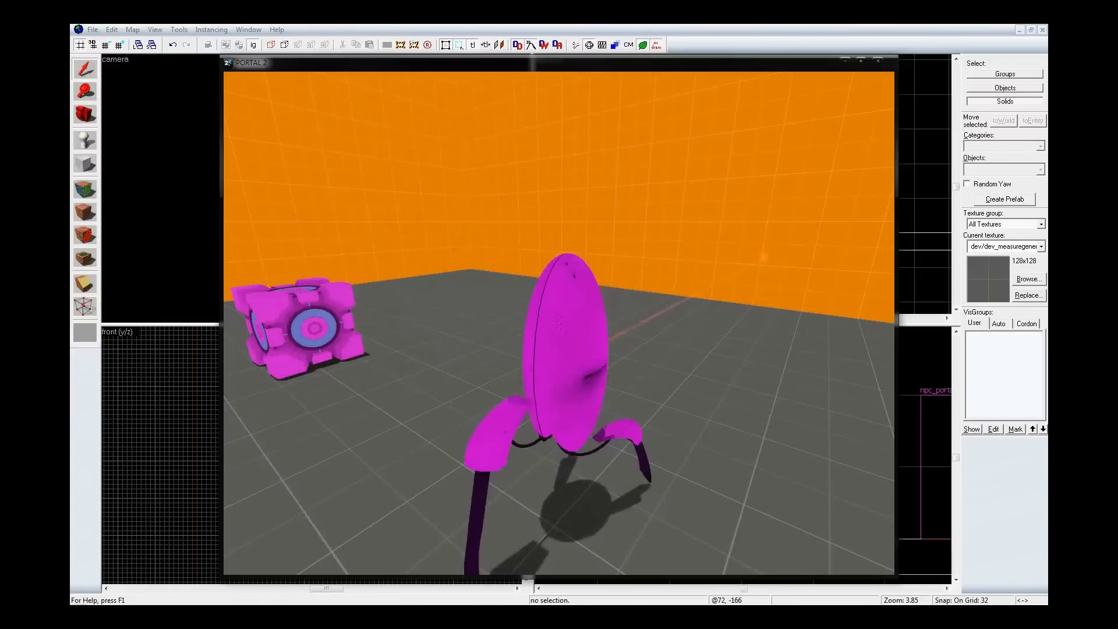
key(d)
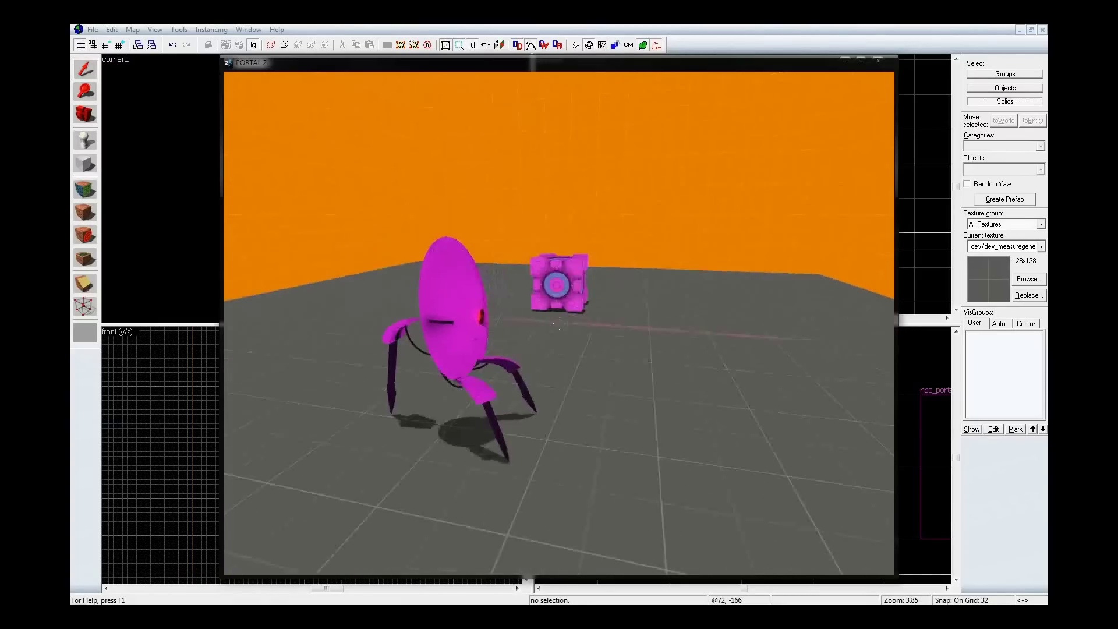
key(w)
key(a)
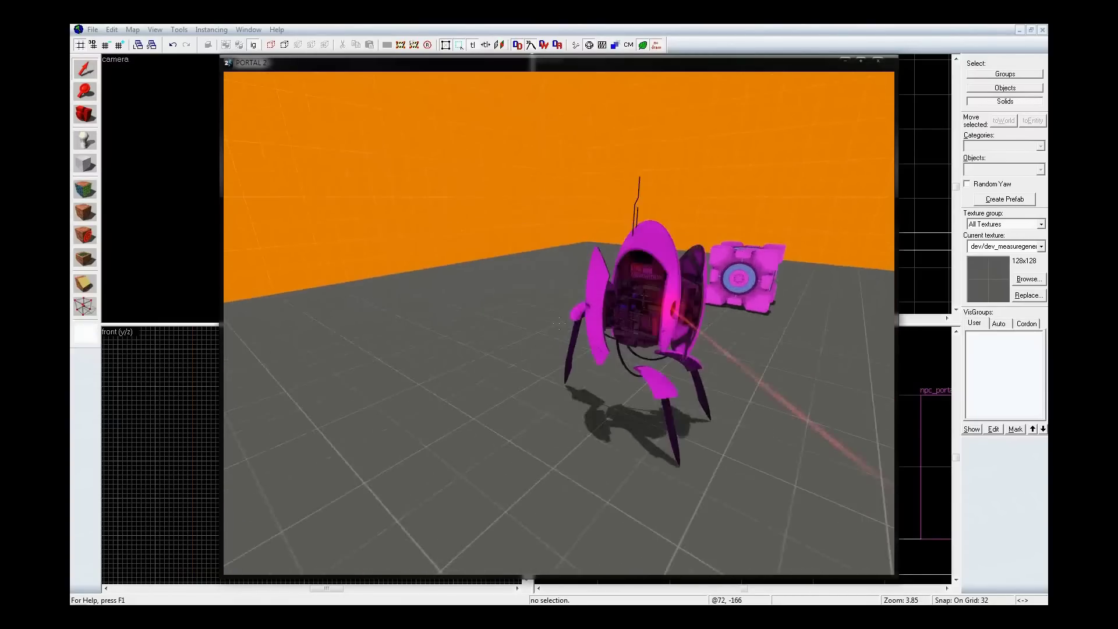
key(w)
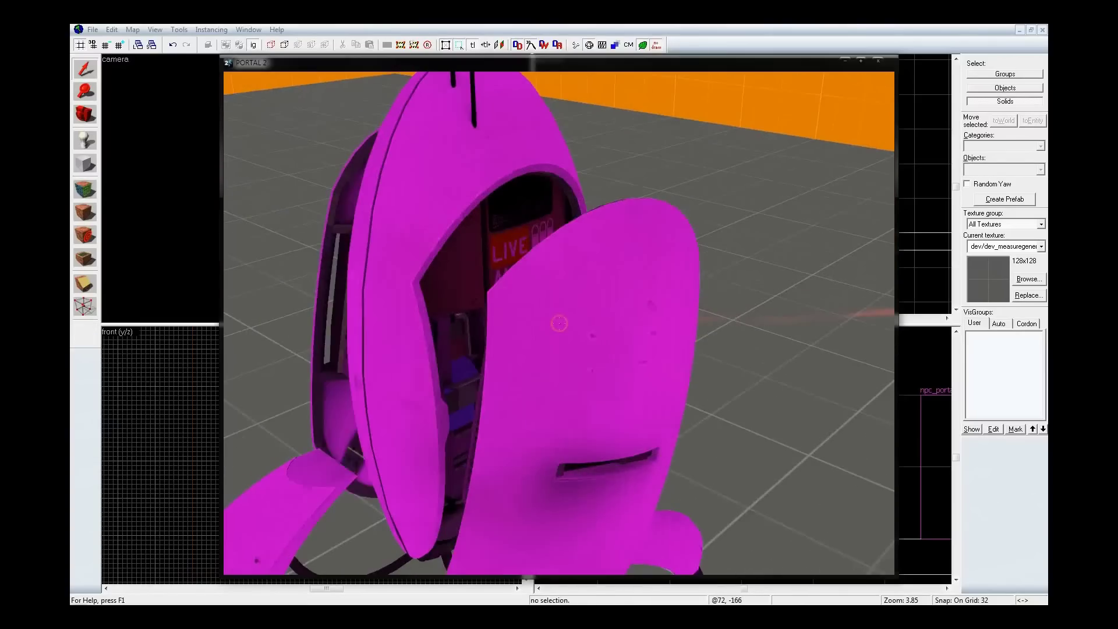
key(Escape)
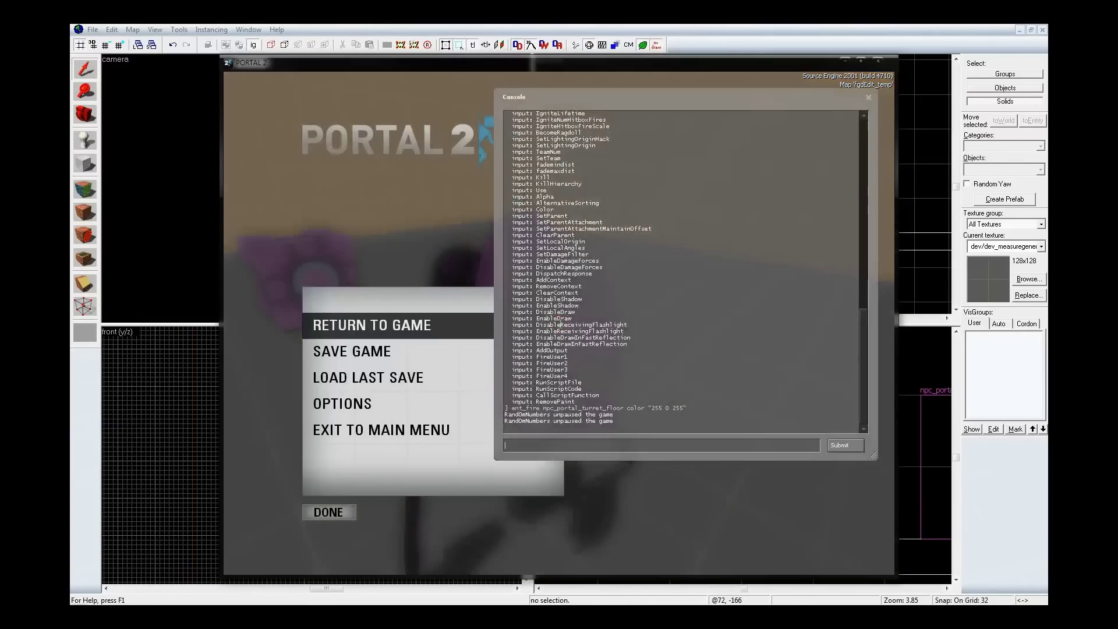
- Read through the turret's listed outputs and inputs and highlight the SetParent input
scroll(662, 272, up, 14)
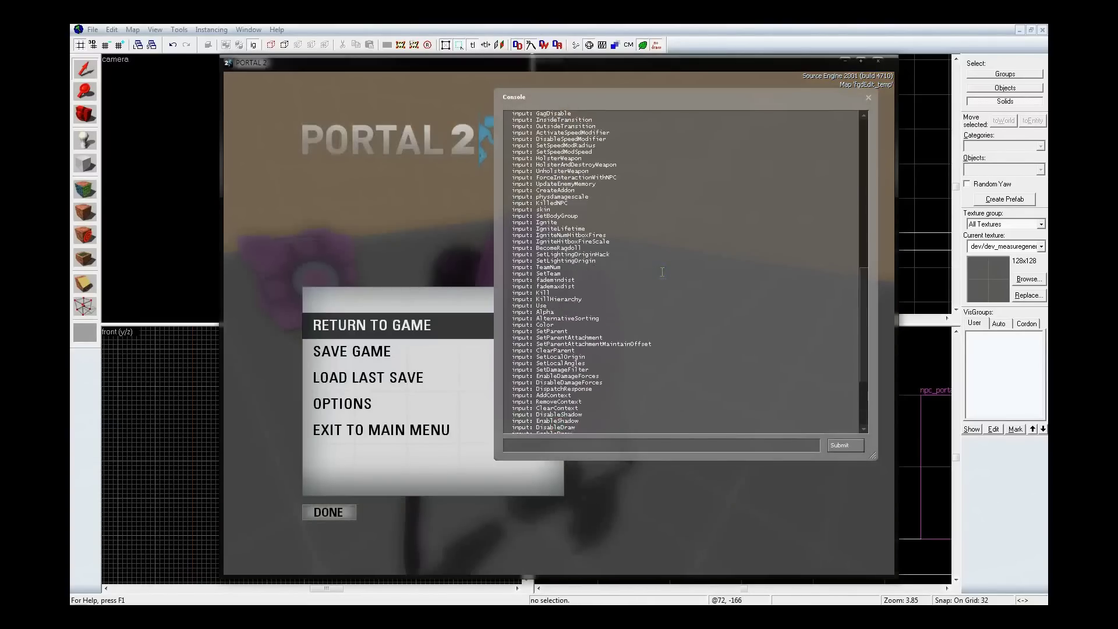
scroll(662, 272, up, 1)
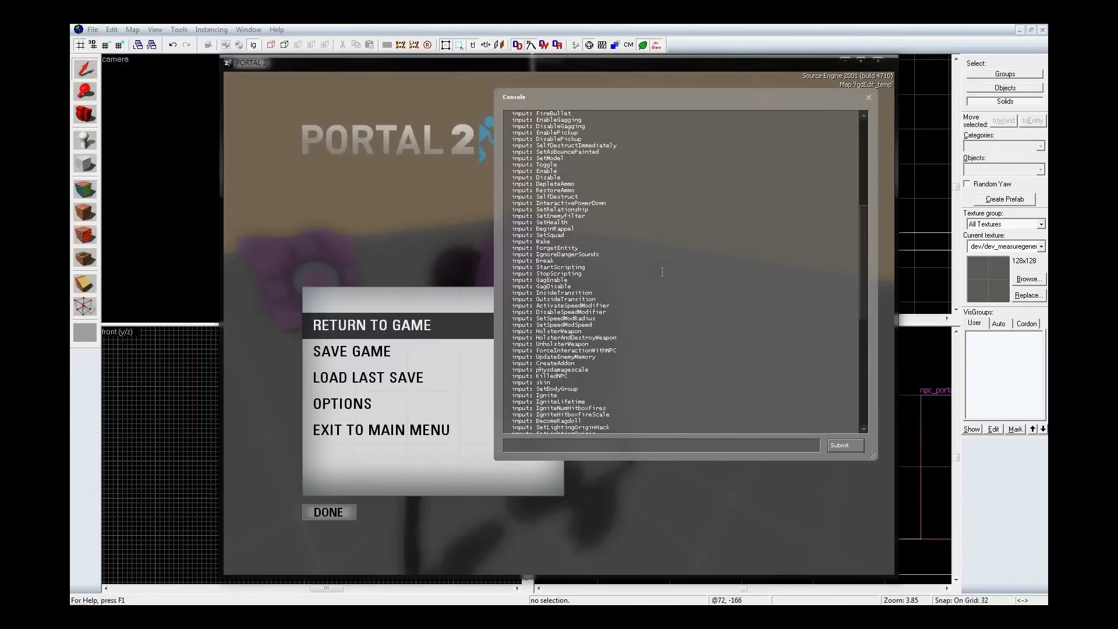
scroll(662, 272, up, 5)
scroll(662, 272, up, 3)
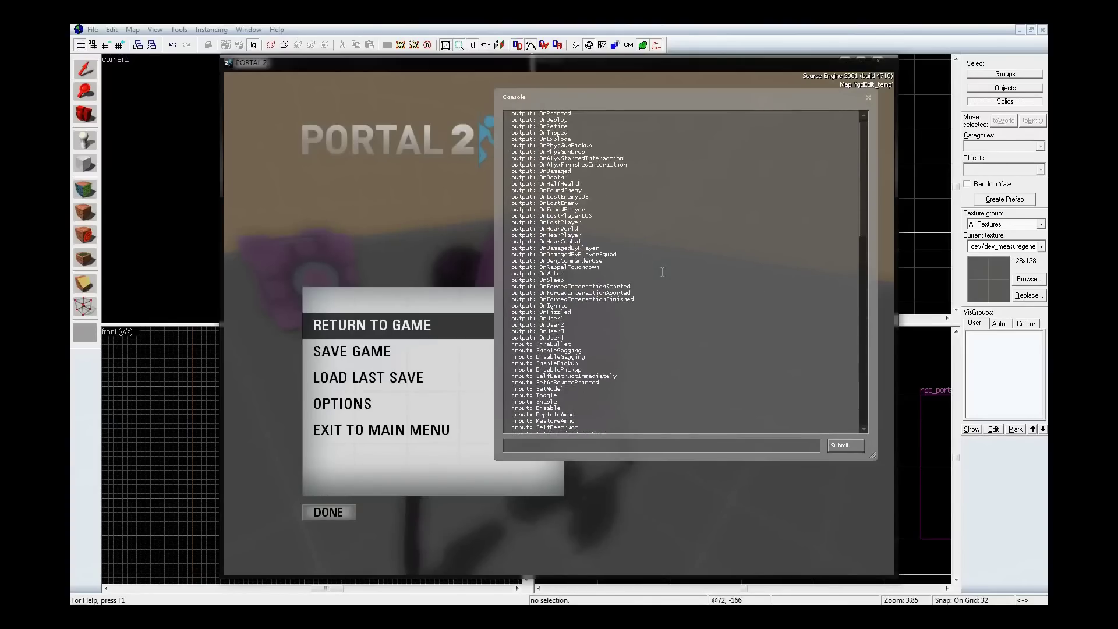
scroll(662, 272, down, 4)
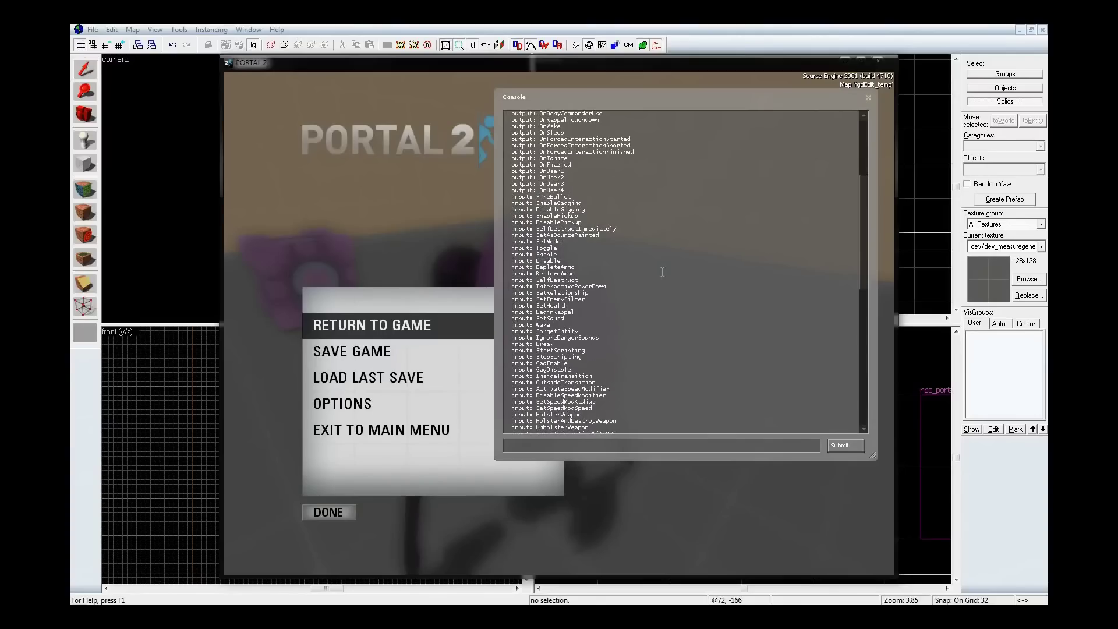
scroll(662, 272, down, 4)
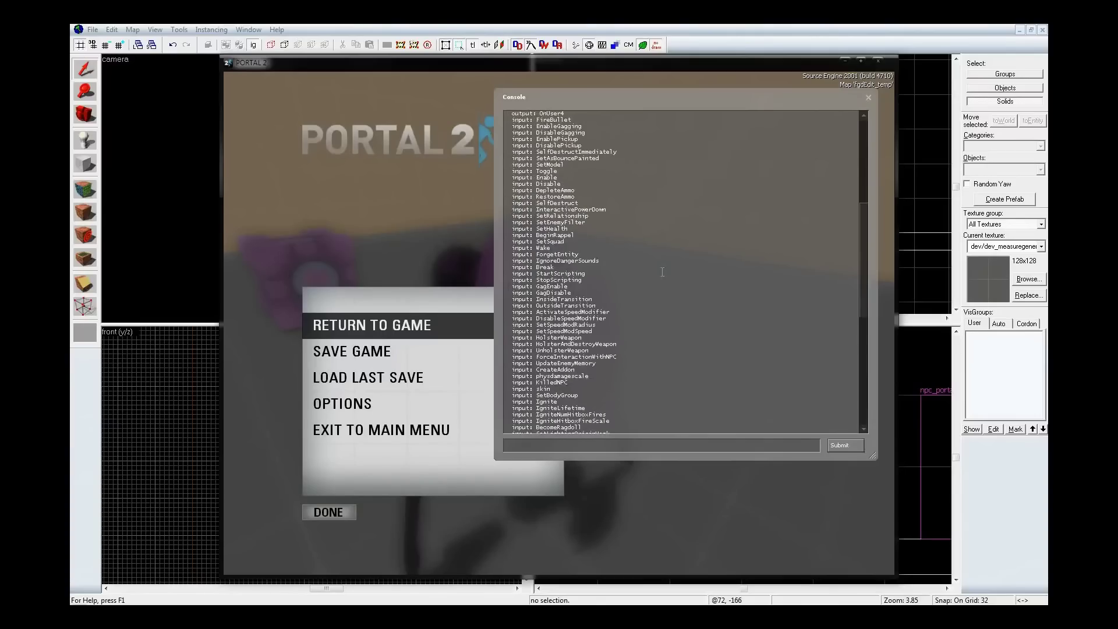
scroll(662, 272, down, 6)
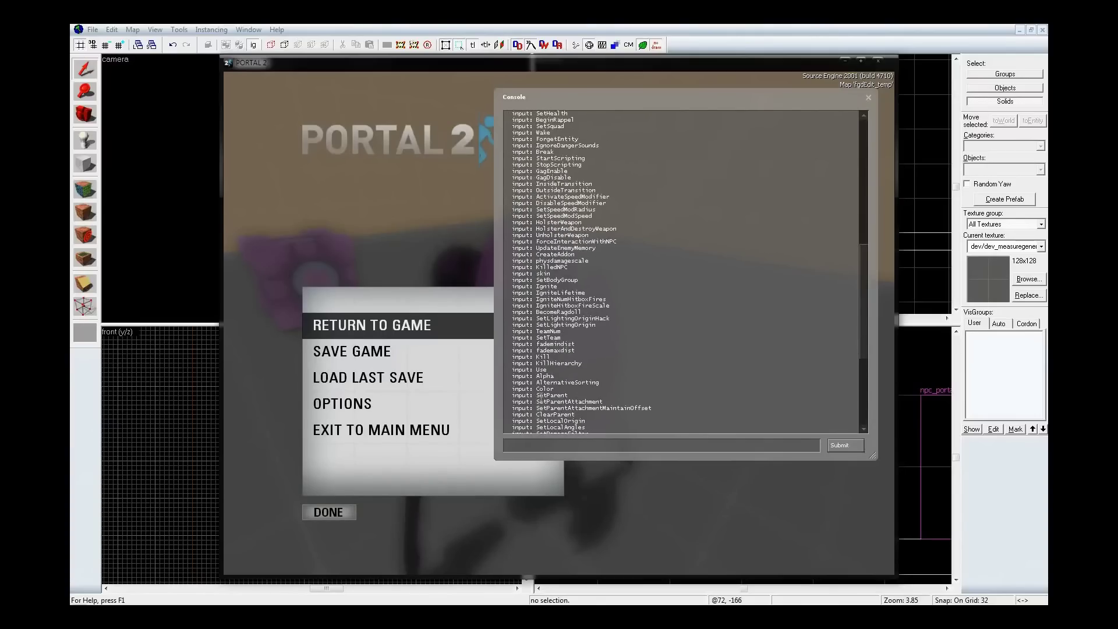
double_click(551, 395)
scroll(615, 336, down, 3)
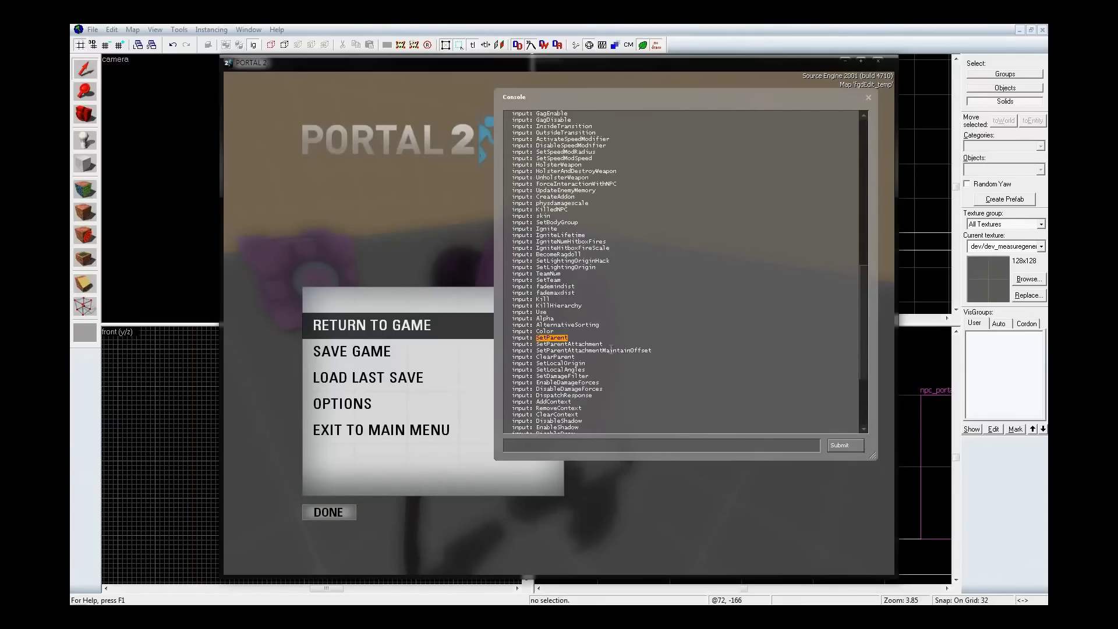
scroll(611, 348, down, 6)
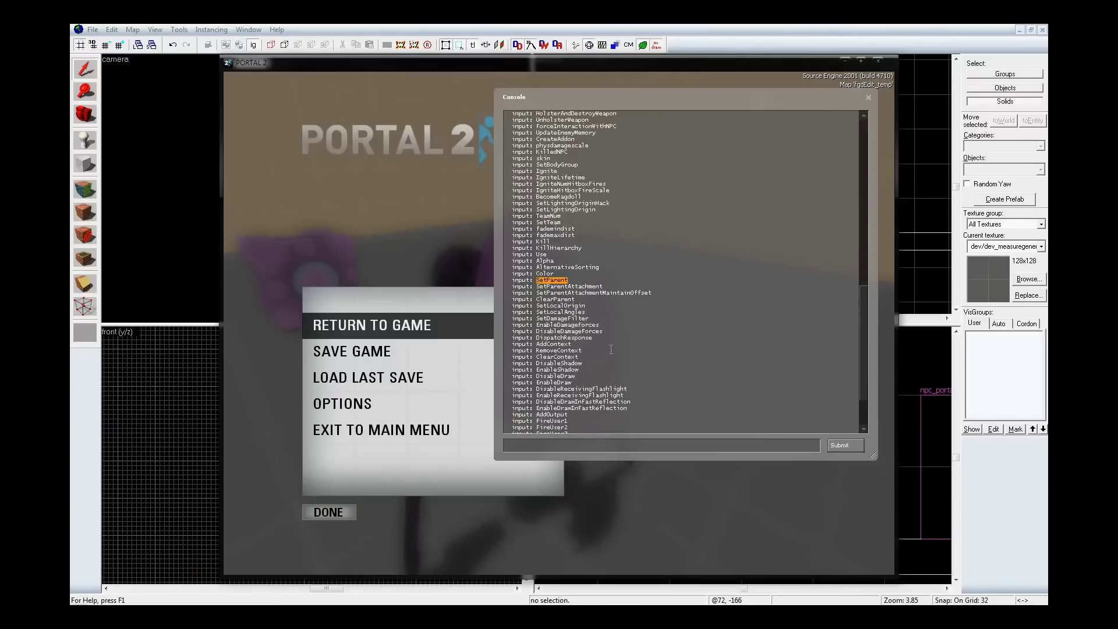
- Parent the turret to the player with the console command ent_fire npc_portal_turret_floor setparent !player
click(589, 448)
key(Up)
key(ctrl+shift+Left)
key(ctrl+shift+Left)
key(ctrl+shift+Left)
key(ctrl+shift+Left)
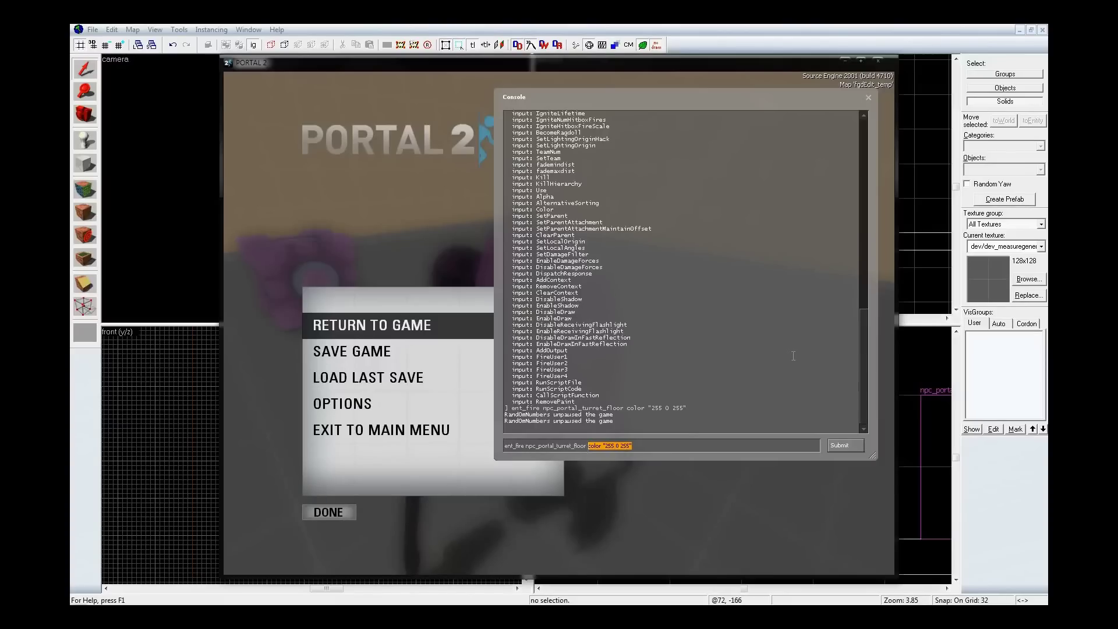
text(setparent !player)
key(Return)
- Return to the game, move sideways and jump to test the turret's parenting to the player, and reopen the console
key(Escape)
key(a)
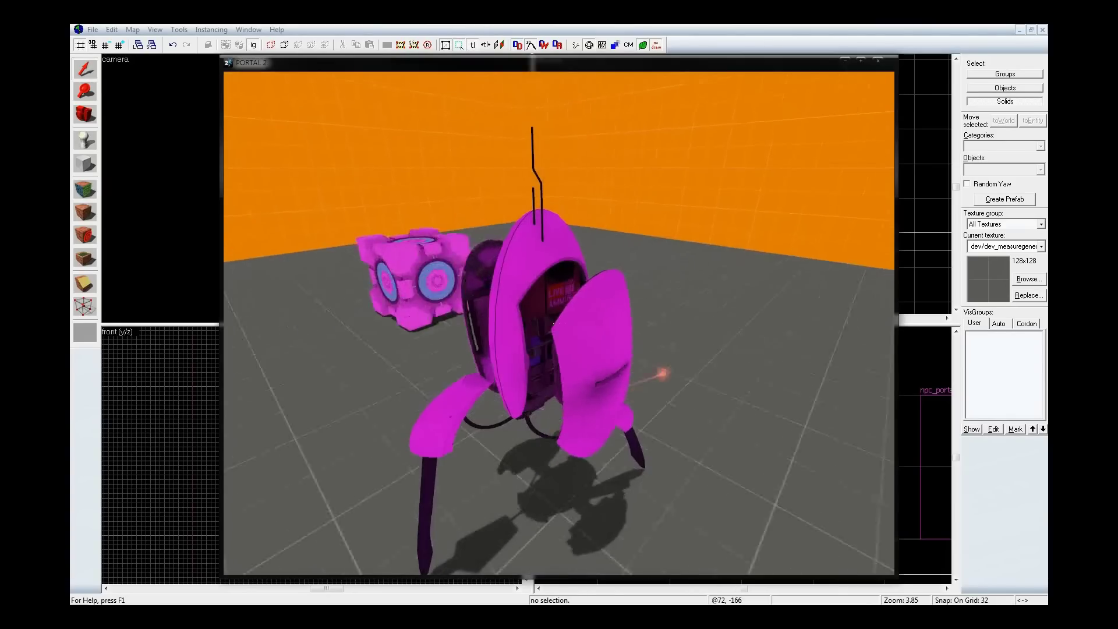
key(d)
key(space)
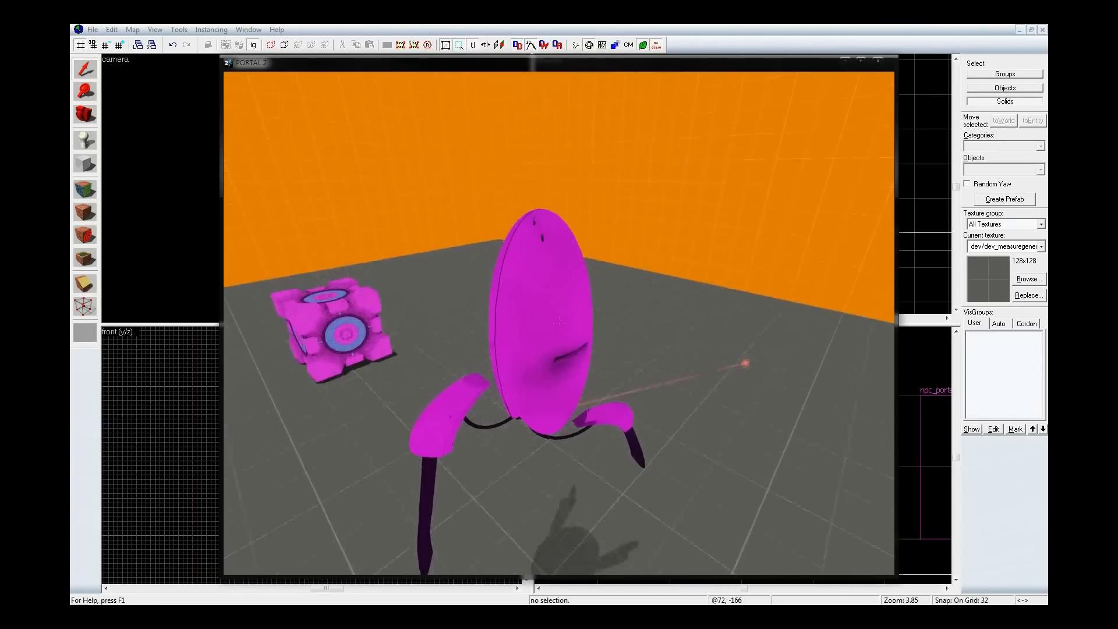
key(grave)
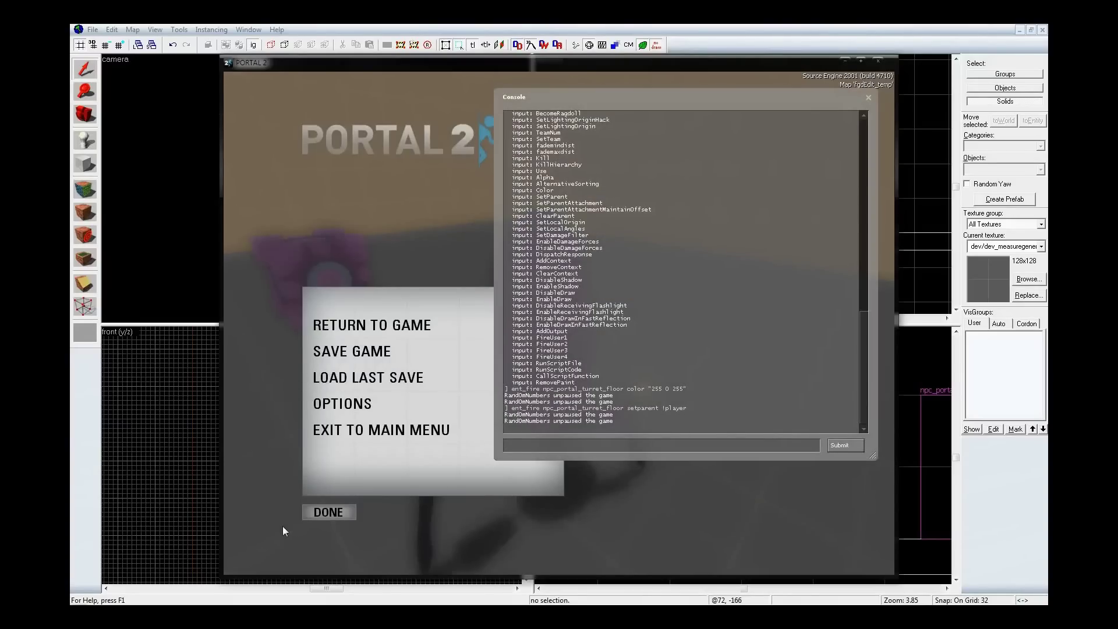
- Switch to the file browser and navigate from SteamApps through common and portal 2 to the bin folder
click(582, 35)
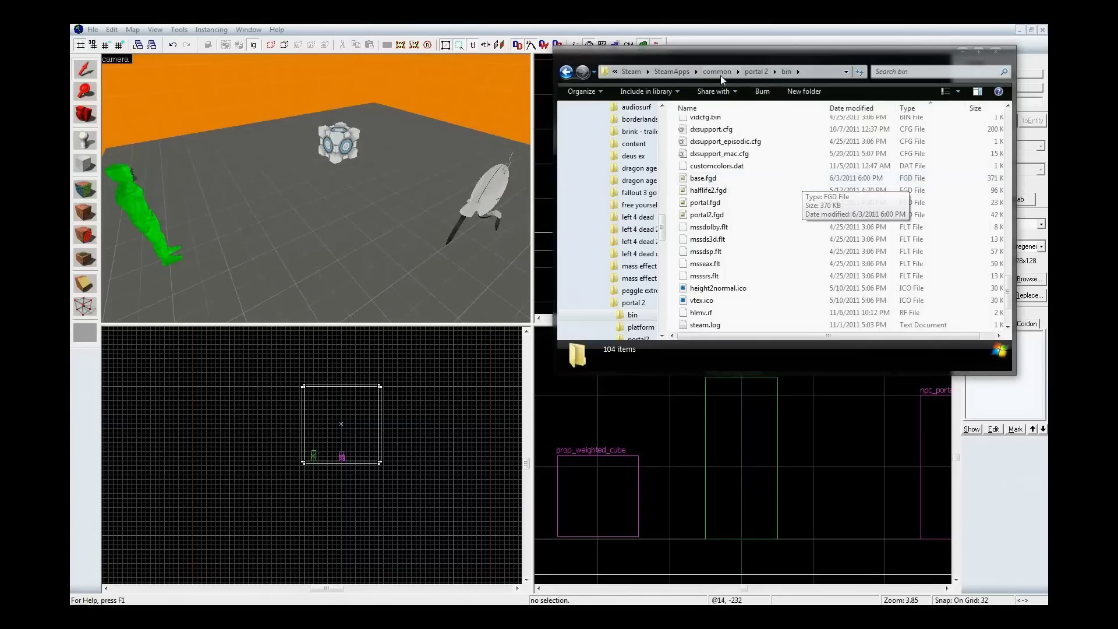
click(669, 71)
double_click(708, 125)
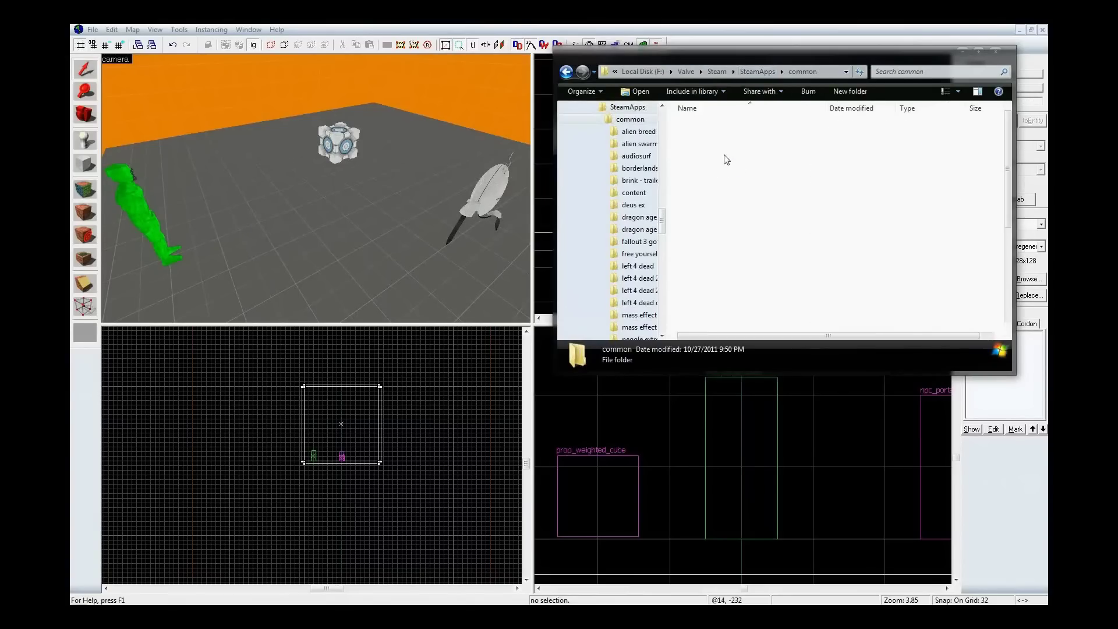
scroll(731, 169, down, 5)
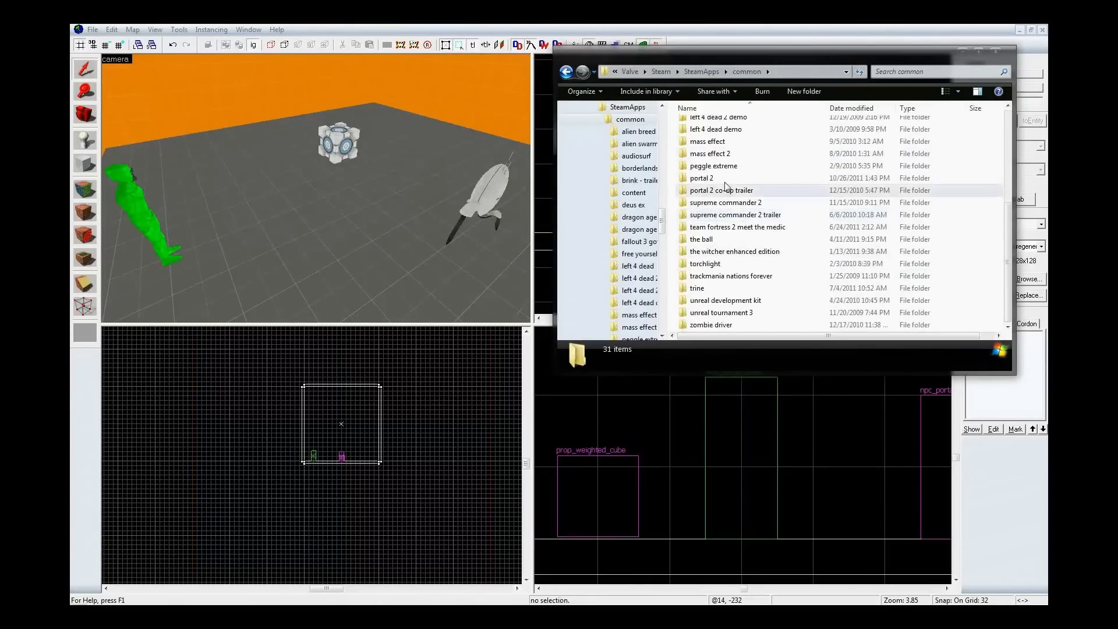
double_click(725, 183)
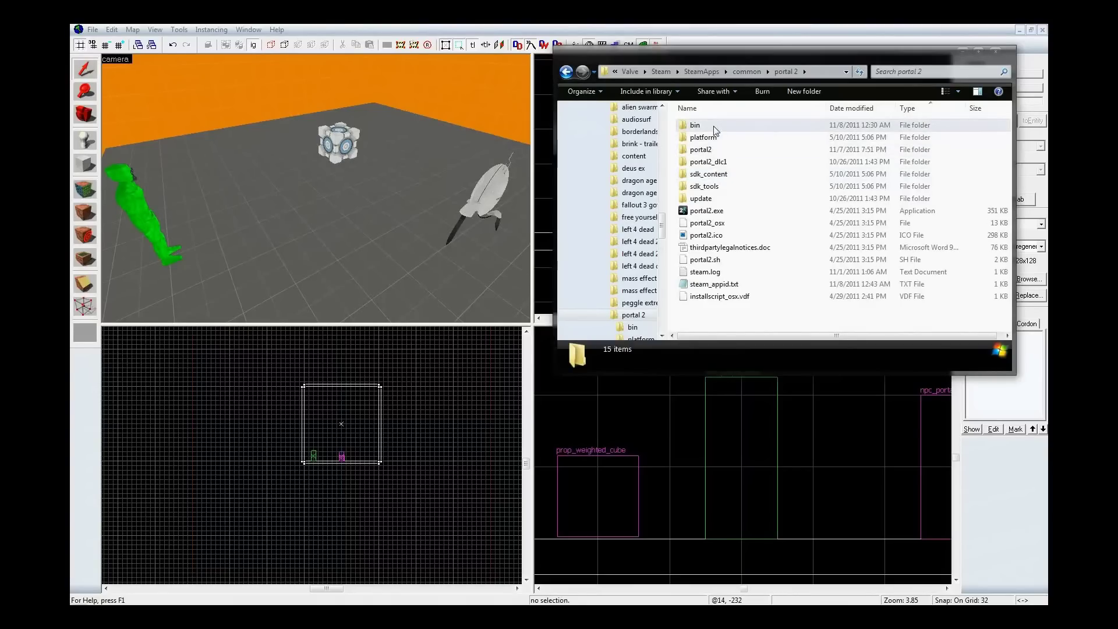
double_click(715, 128)
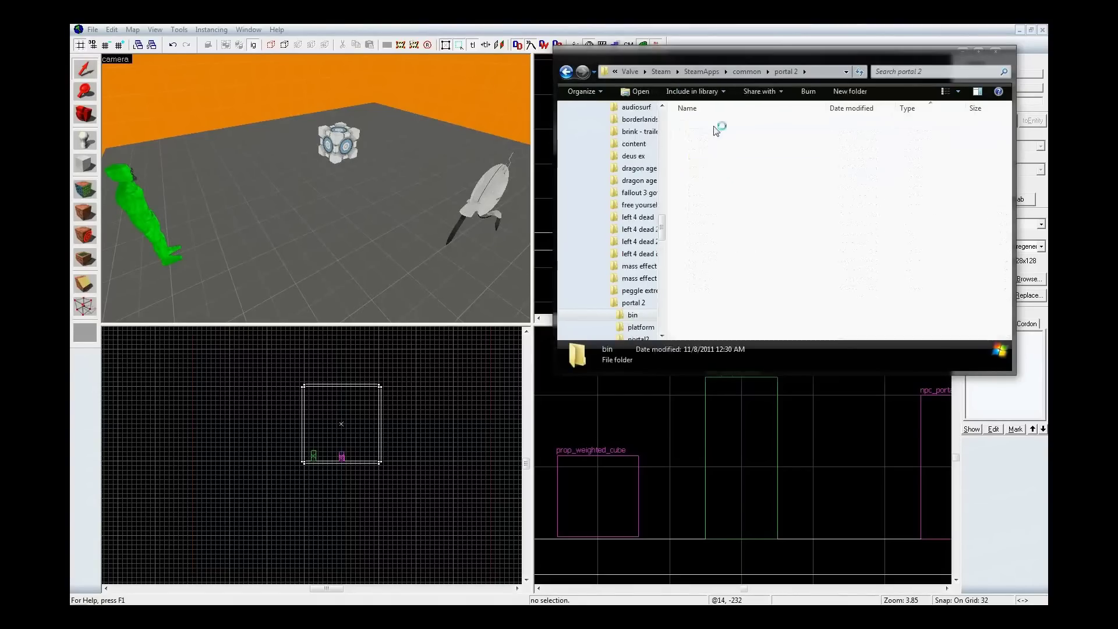
- Locate the FGD files in the bin folder and select base.fgd, portal.fgd and their neighbours one at a time
scroll(905, 169, down, 5)
scroll(905, 169, down, 15)
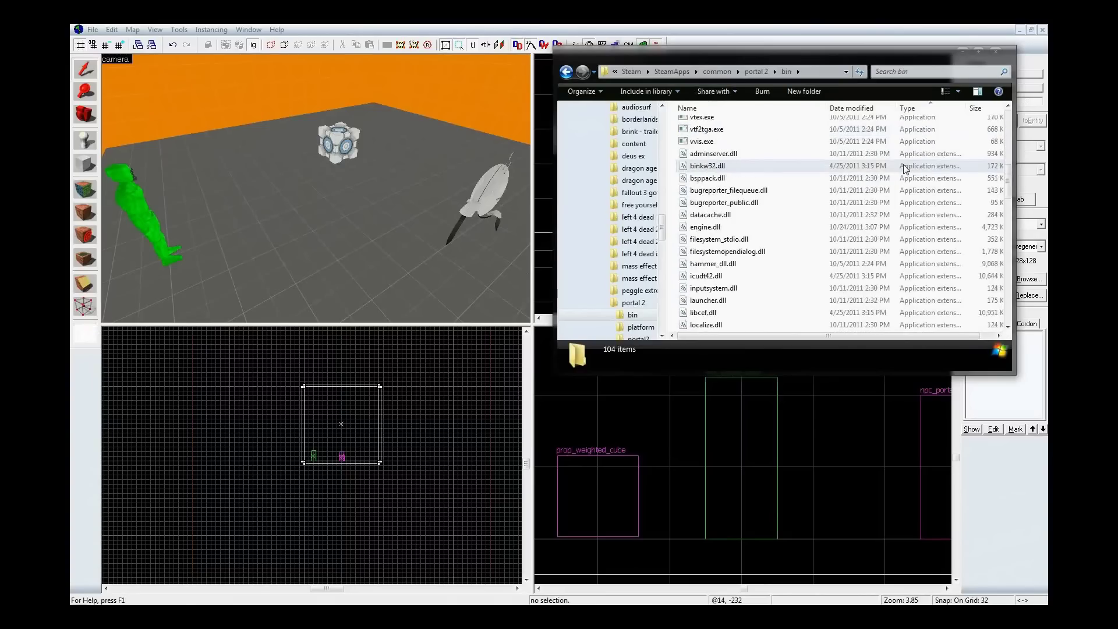
scroll(906, 168, down, 3)
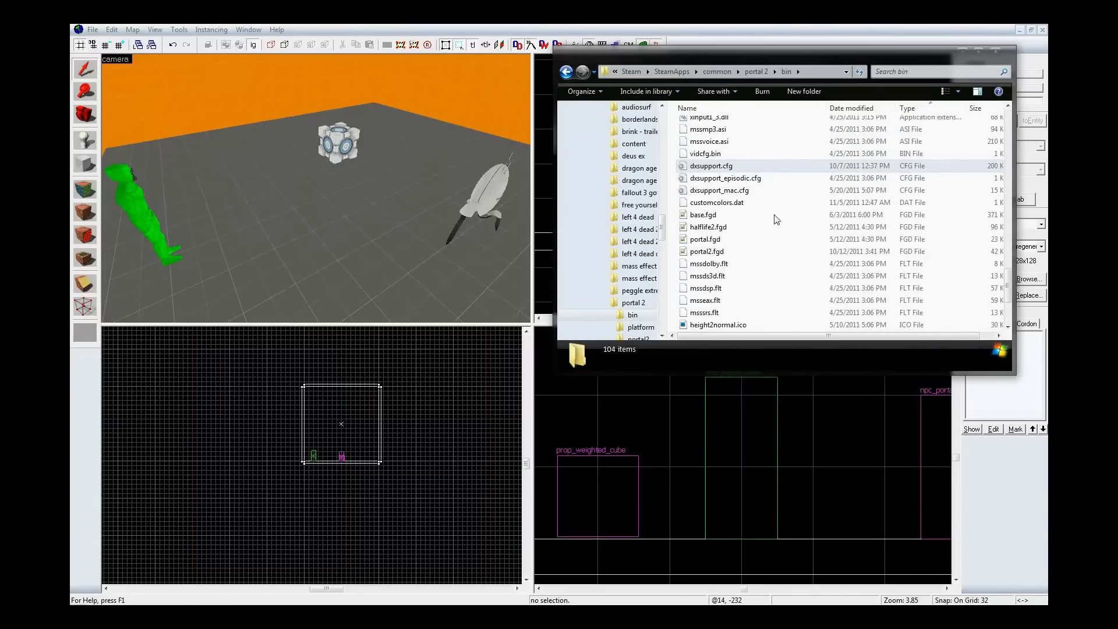
click(728, 215)
click(726, 253)
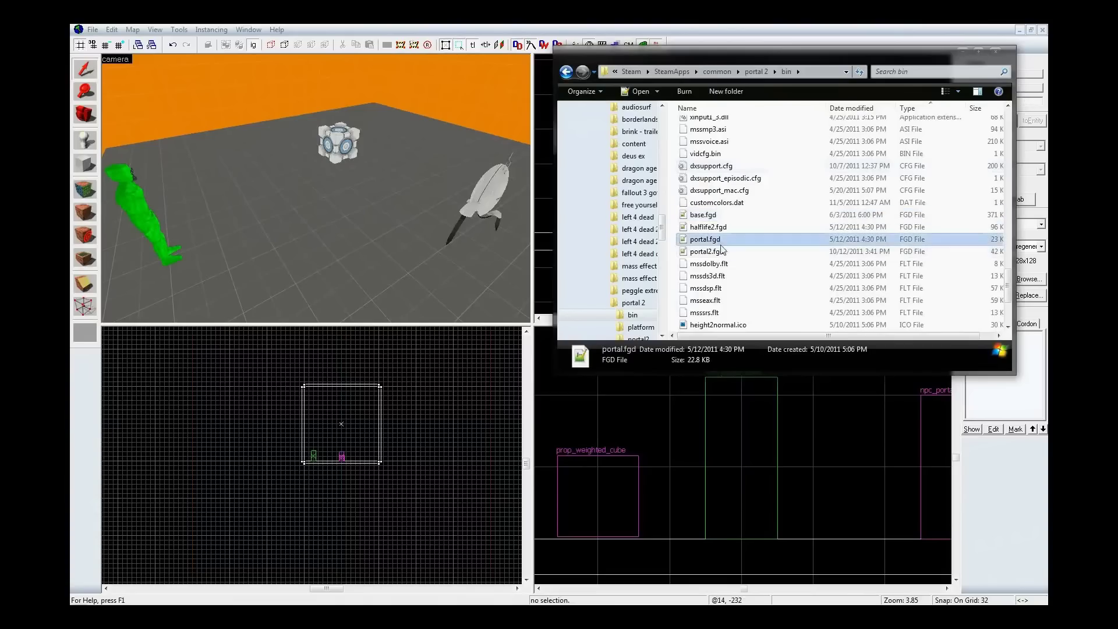
click(716, 228)
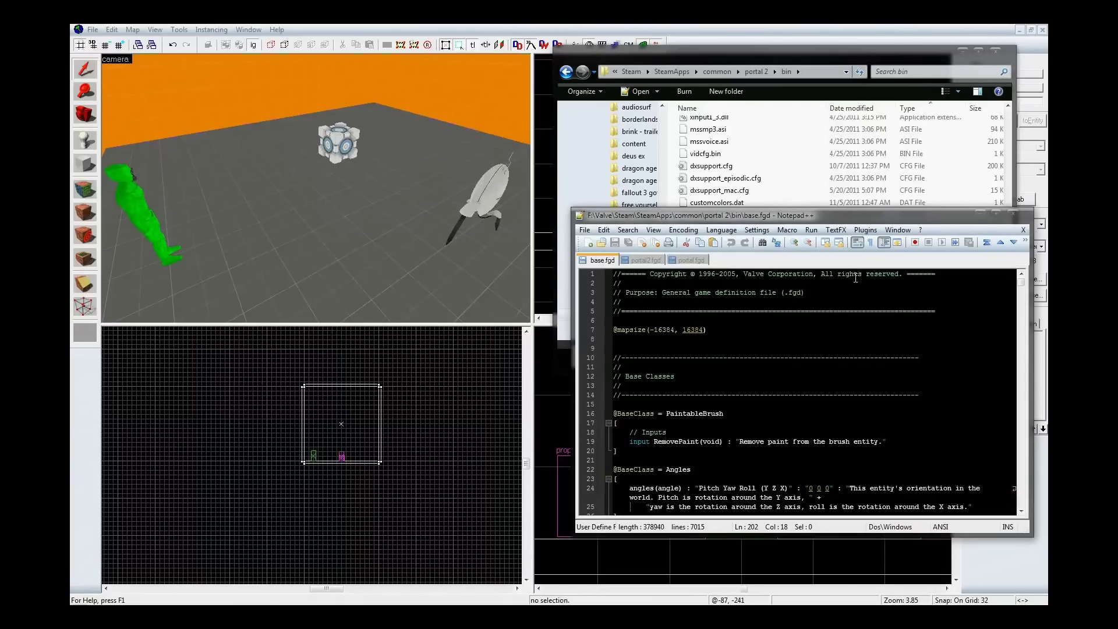
- In base.fgd in Notepad++, examine the PaintableBrush base class and highlight its RemovePaint input line
click(840, 331)
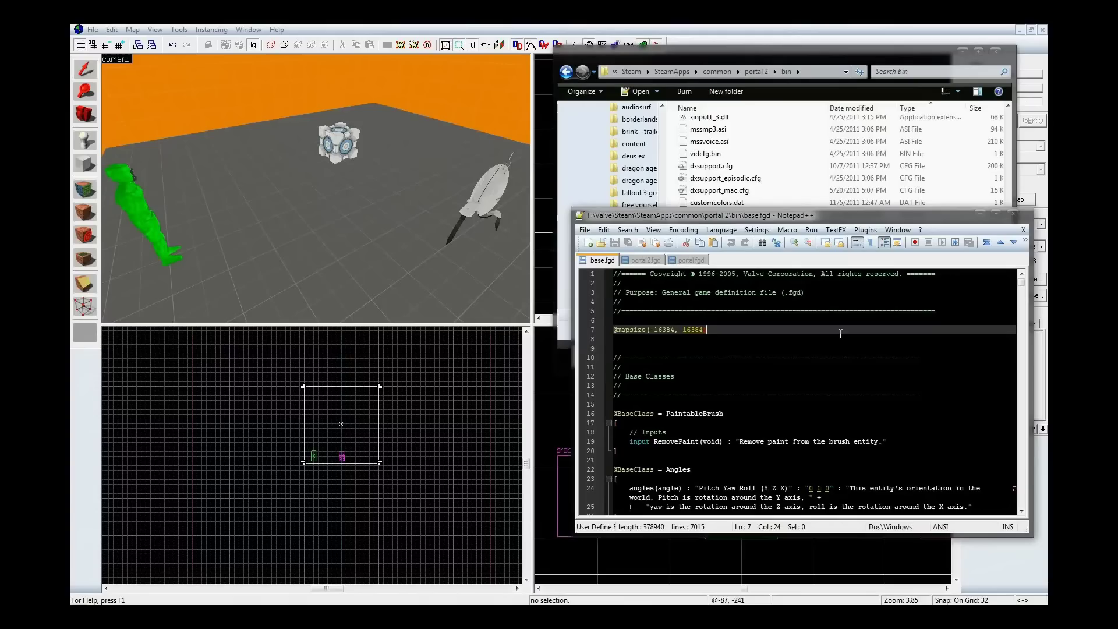
click(639, 441)
scroll(802, 350, down, 3)
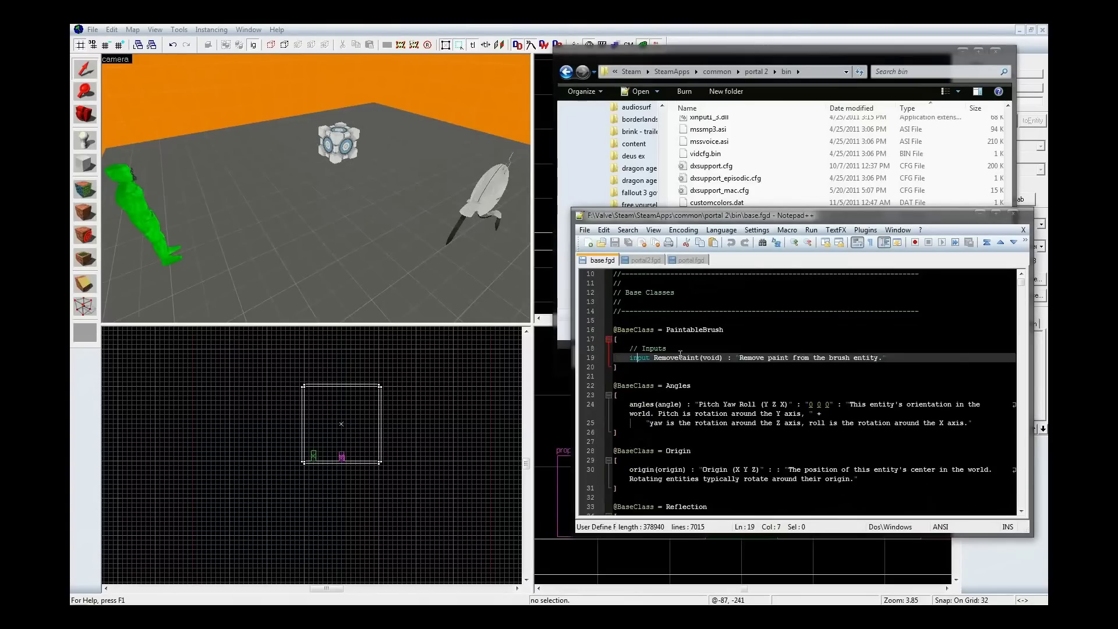
double_click(667, 357)
click(629, 358)
drag(629, 359, 924, 365)
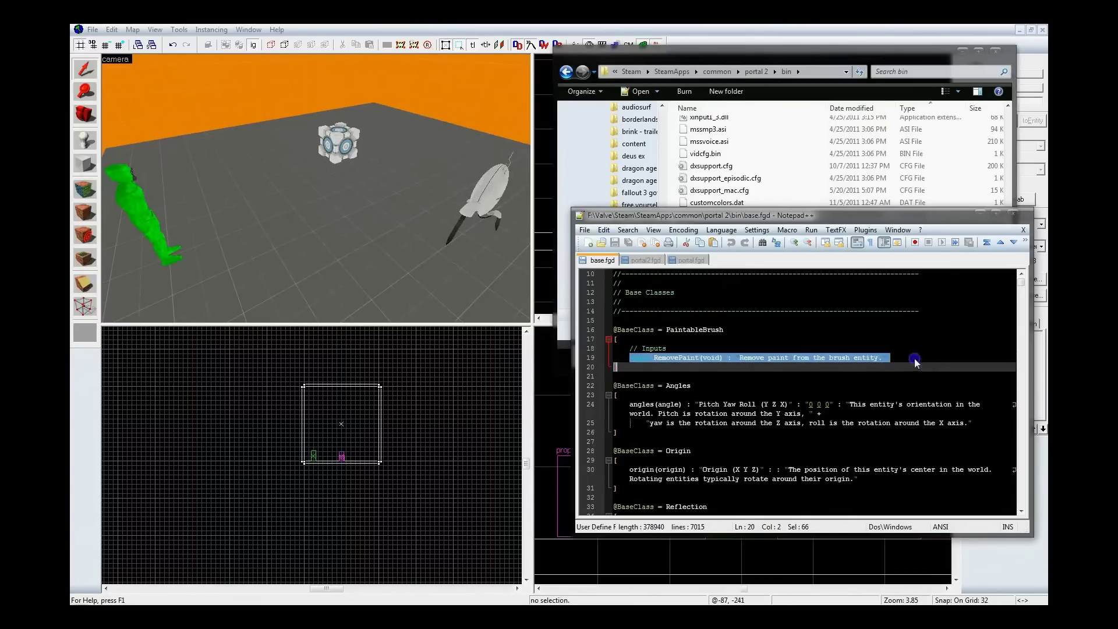
click(913, 358)
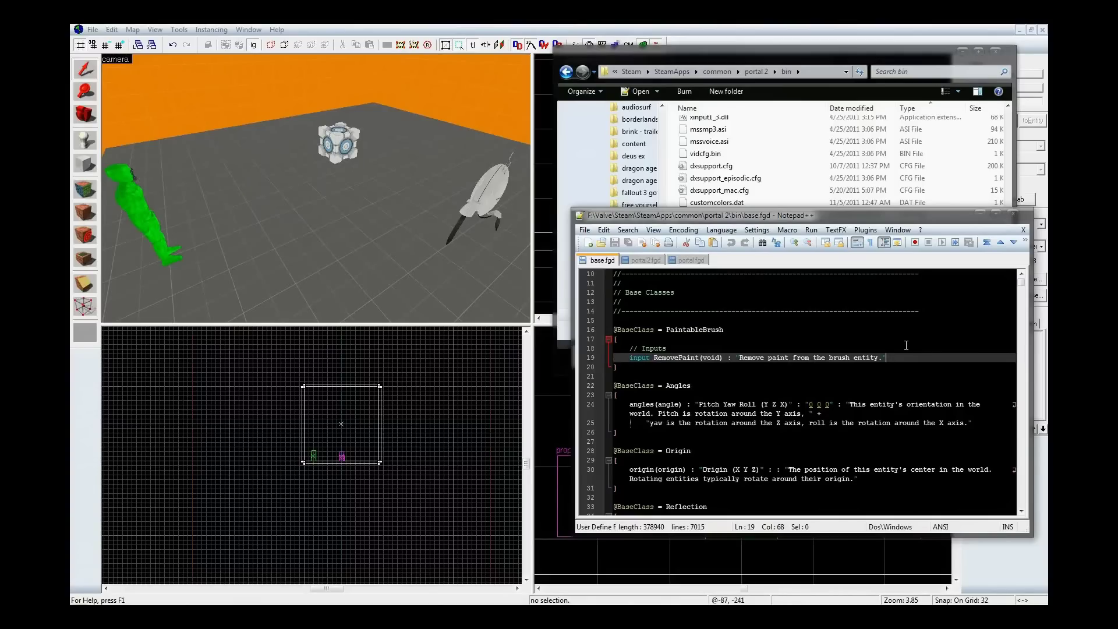
- Search base.fgd for "input color" and close the search once the match is located
key(ctrl+f)
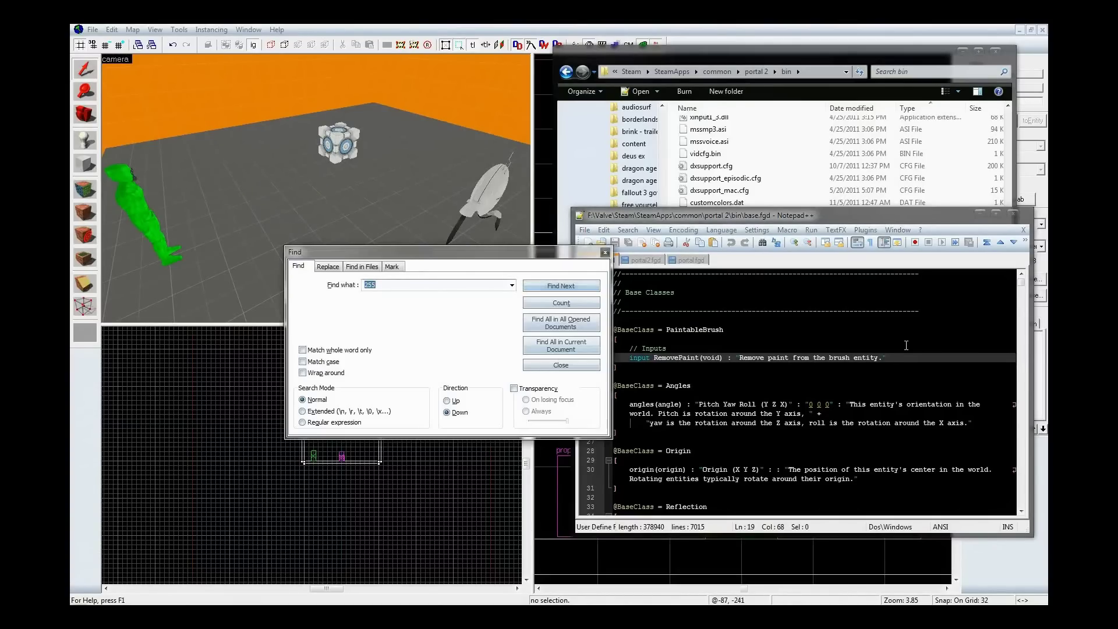
text(color)
text(input)
key(Return)
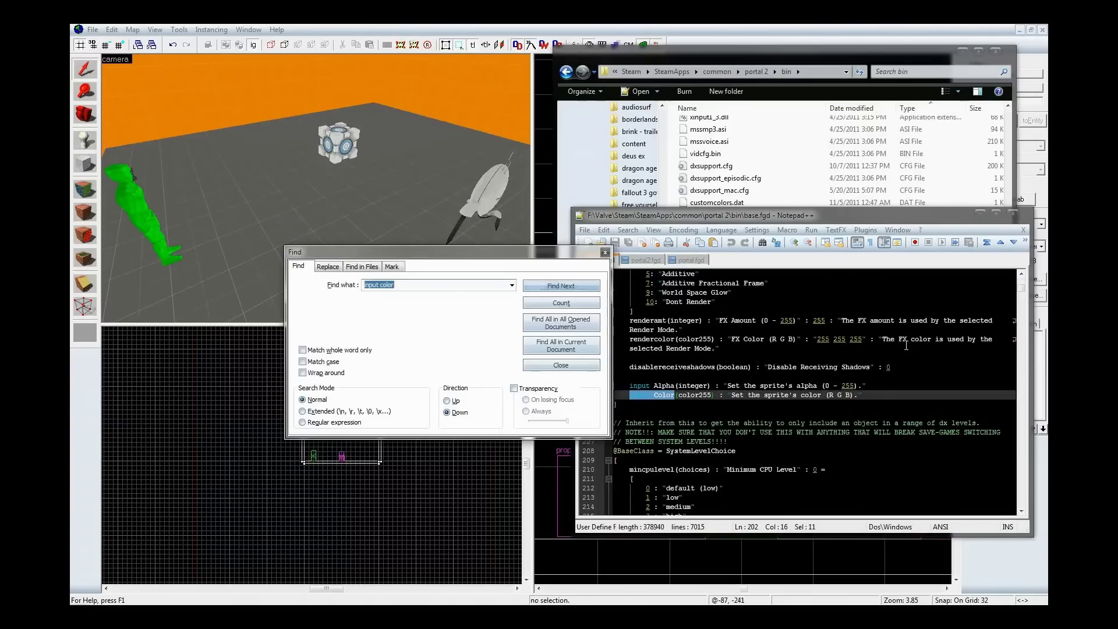
click(604, 253)
click(773, 347)
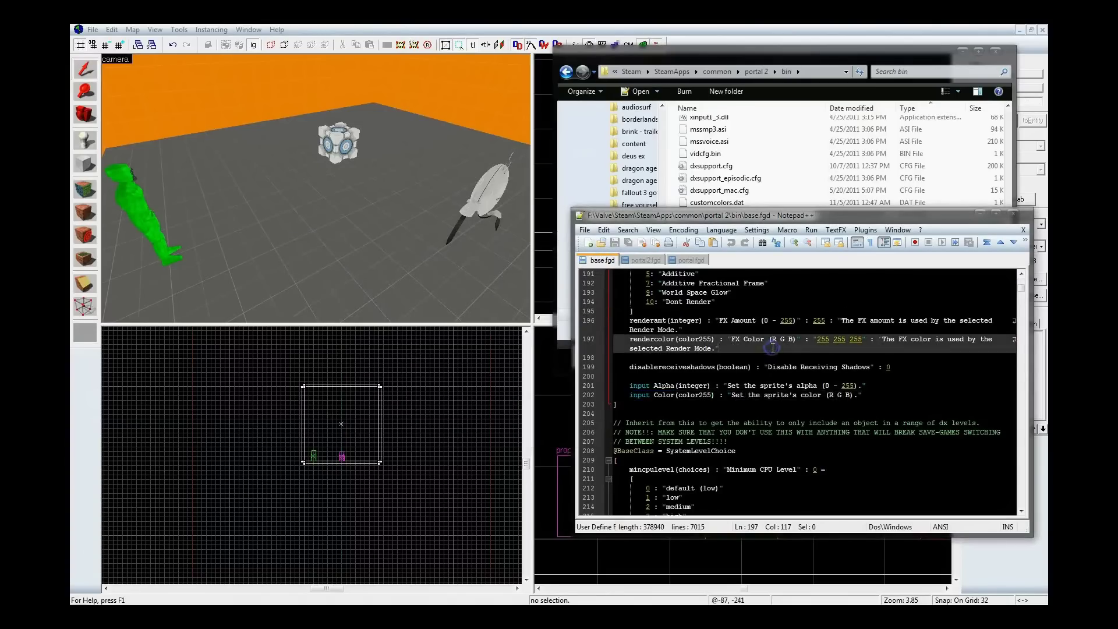
- Review the RenderFields base class in base.fgd and copy its entire Color(color255) input line
scroll(772, 347, up, 5)
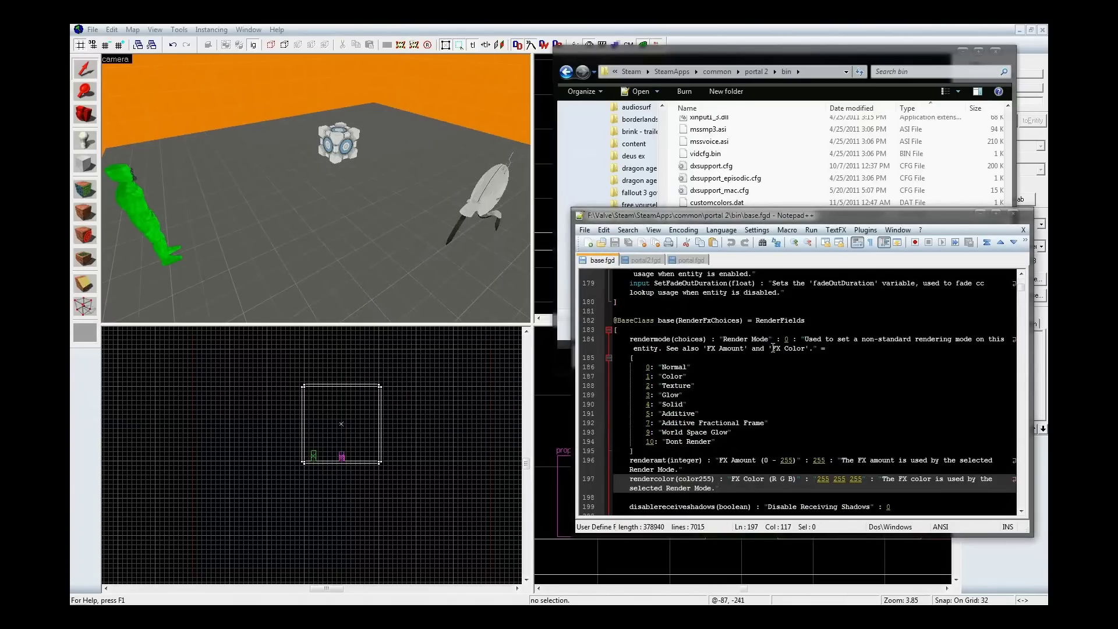
scroll(773, 347, up, 5)
scroll(773, 348, down, 6)
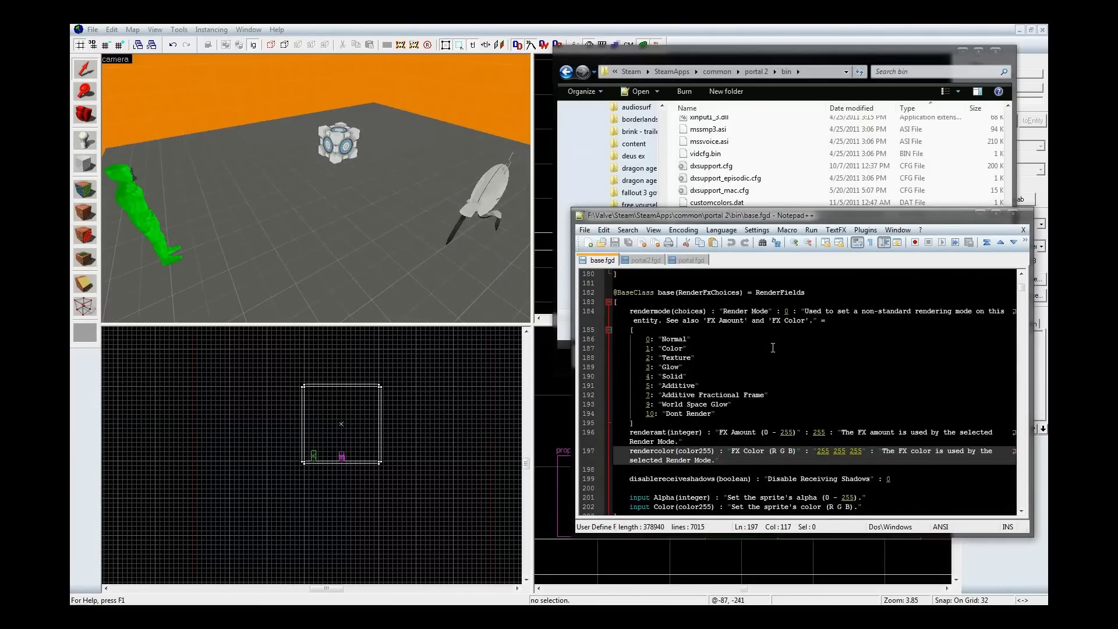
scroll(773, 347, down, 1)
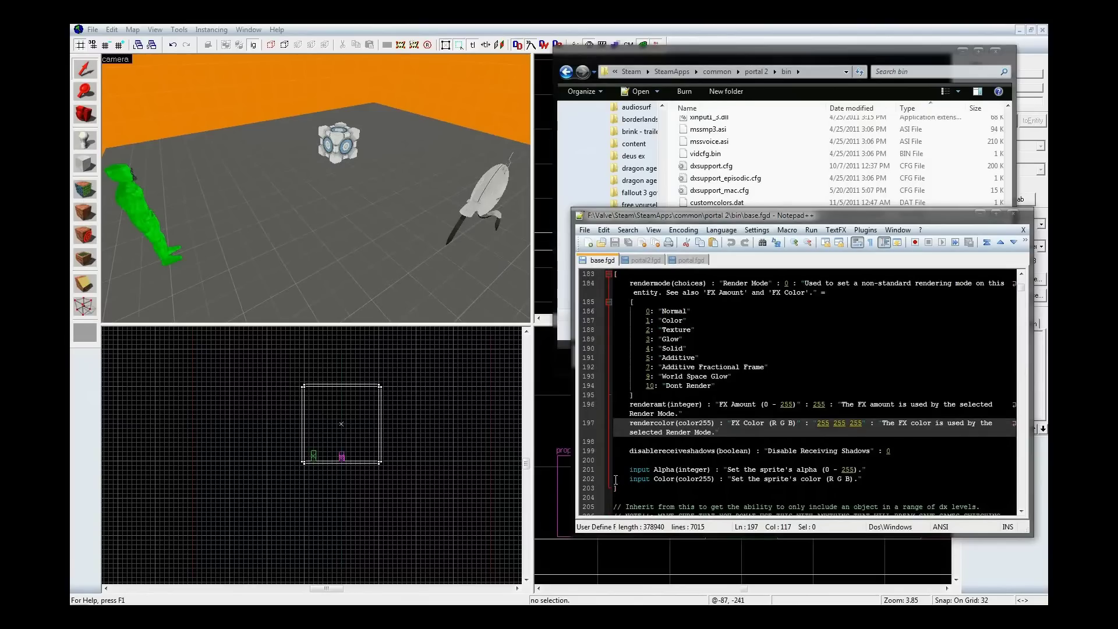
drag(628, 482, 883, 478)
key(ctrl+c)
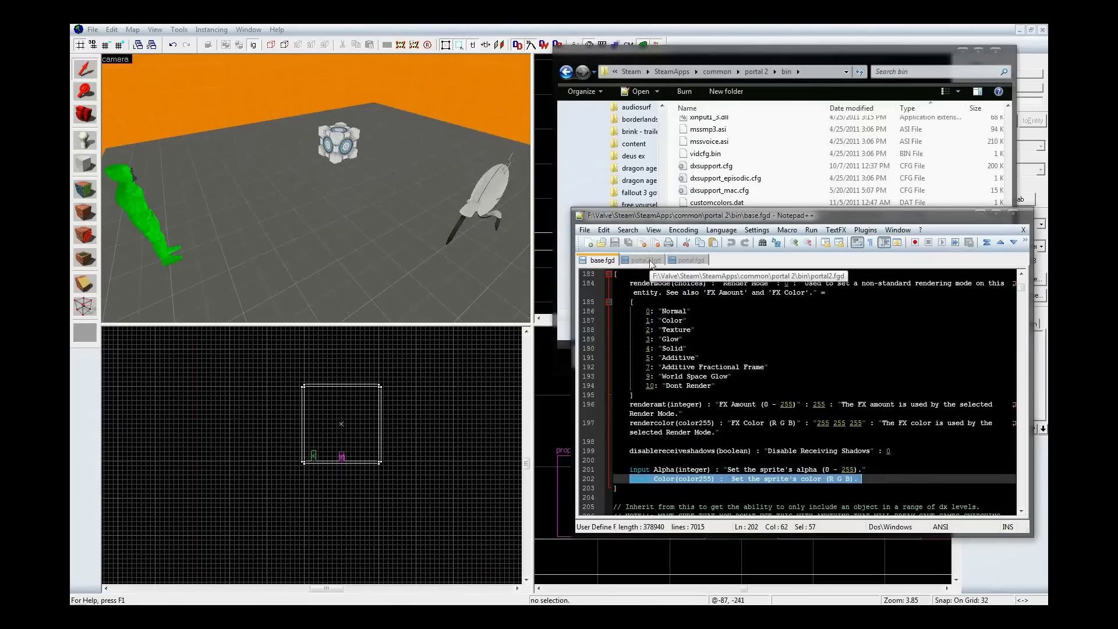
- Switch through portal2.fgd to portal.fgd and search it for prop_weighted_cube
click(650, 260)
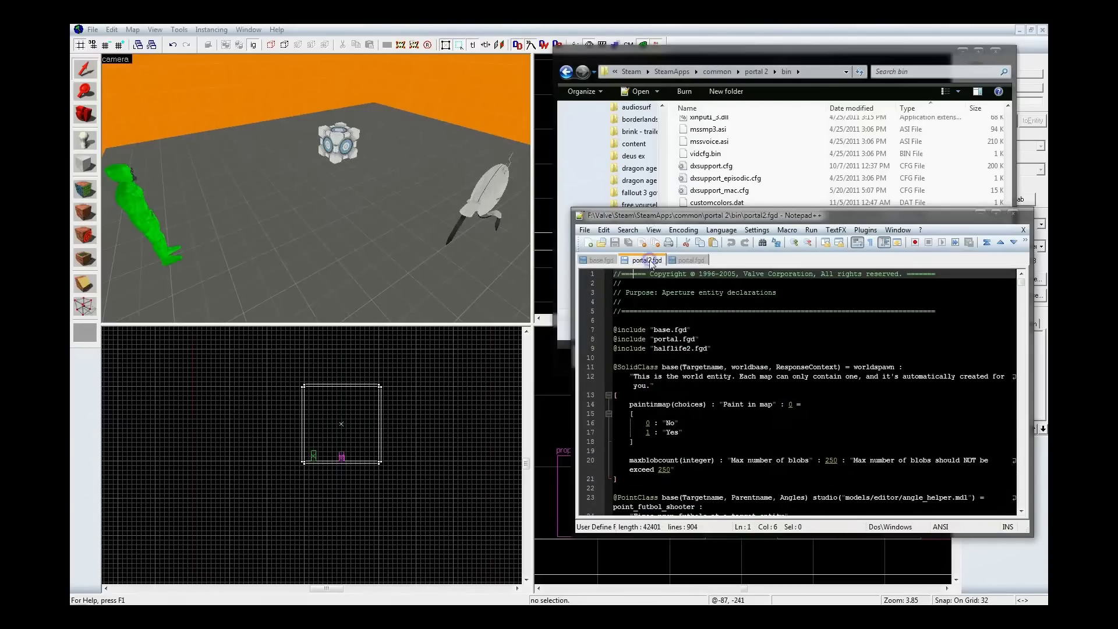
click(687, 259)
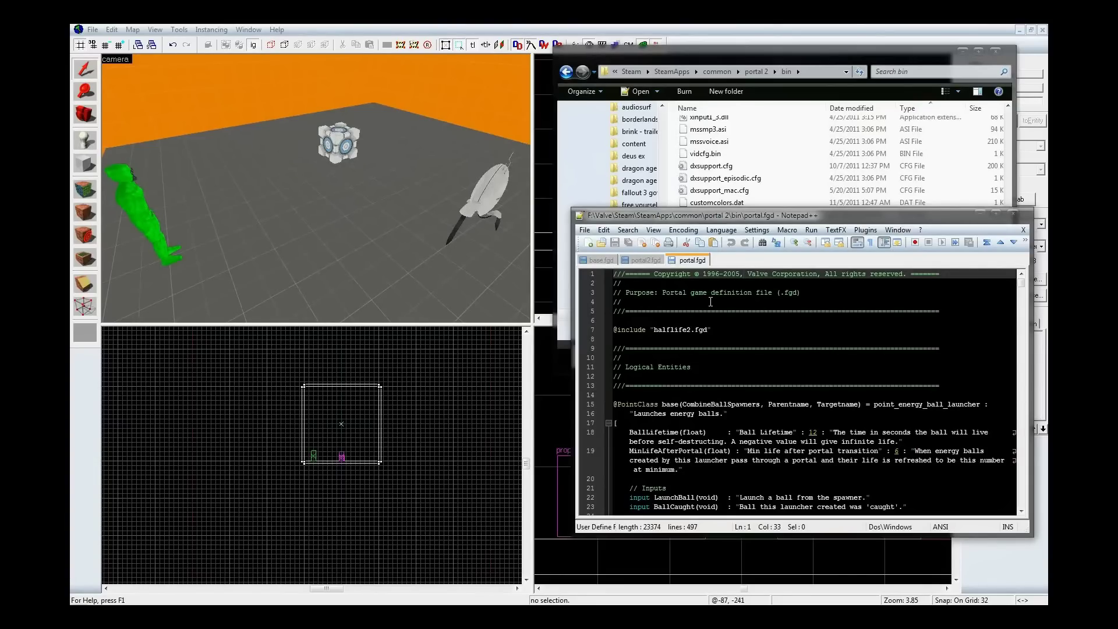
key(ctrl+f)
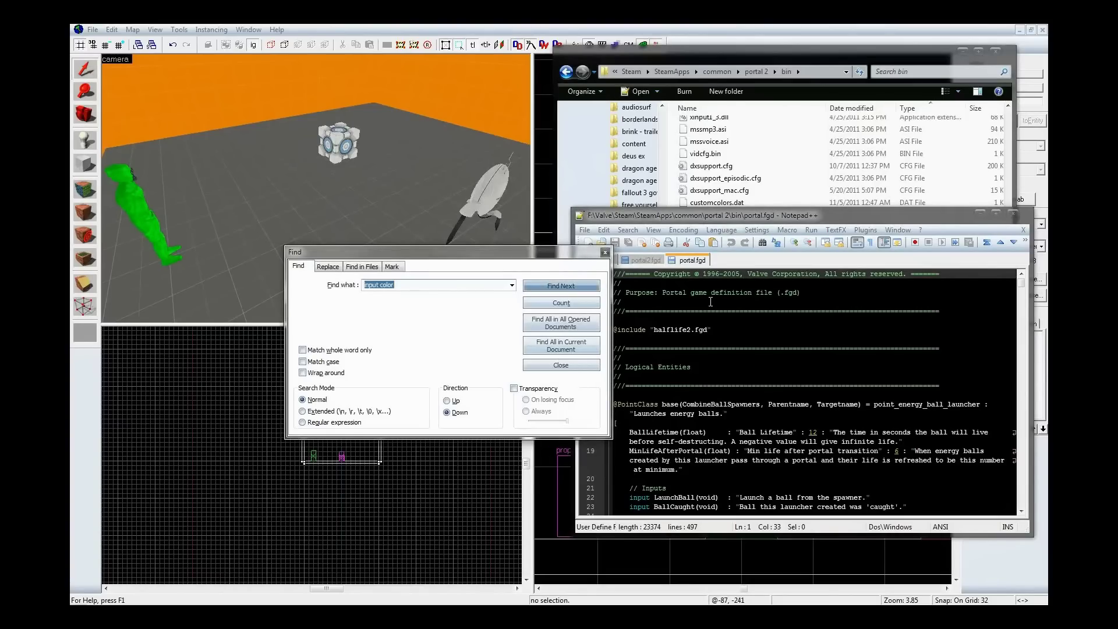
text(weighted_cube)
key(Home)
text(prop_)
key(Return)
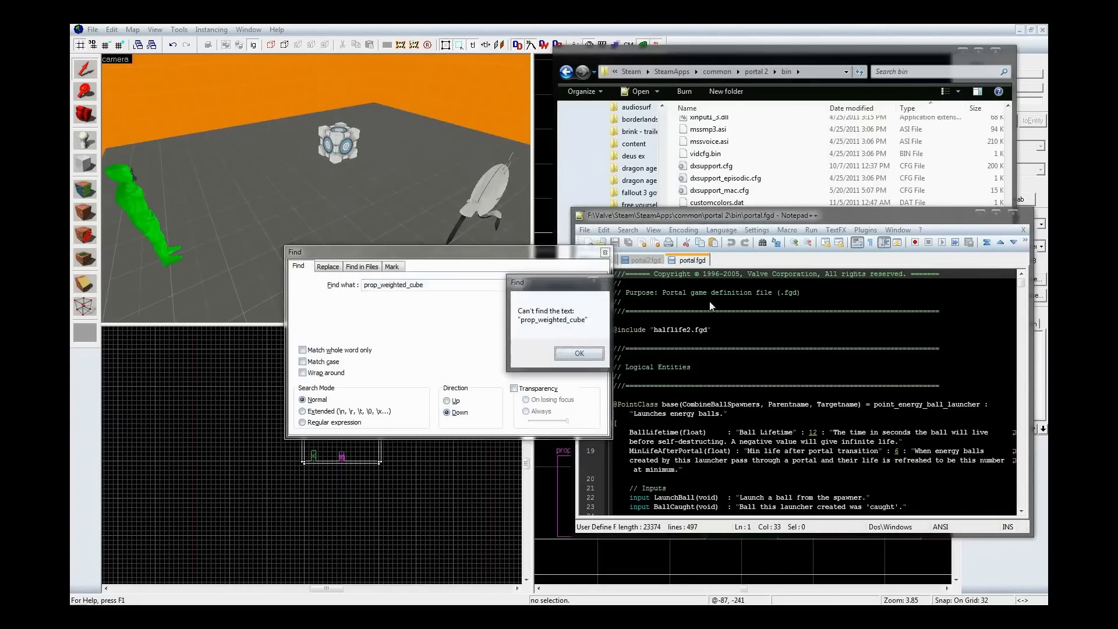
key(Return)
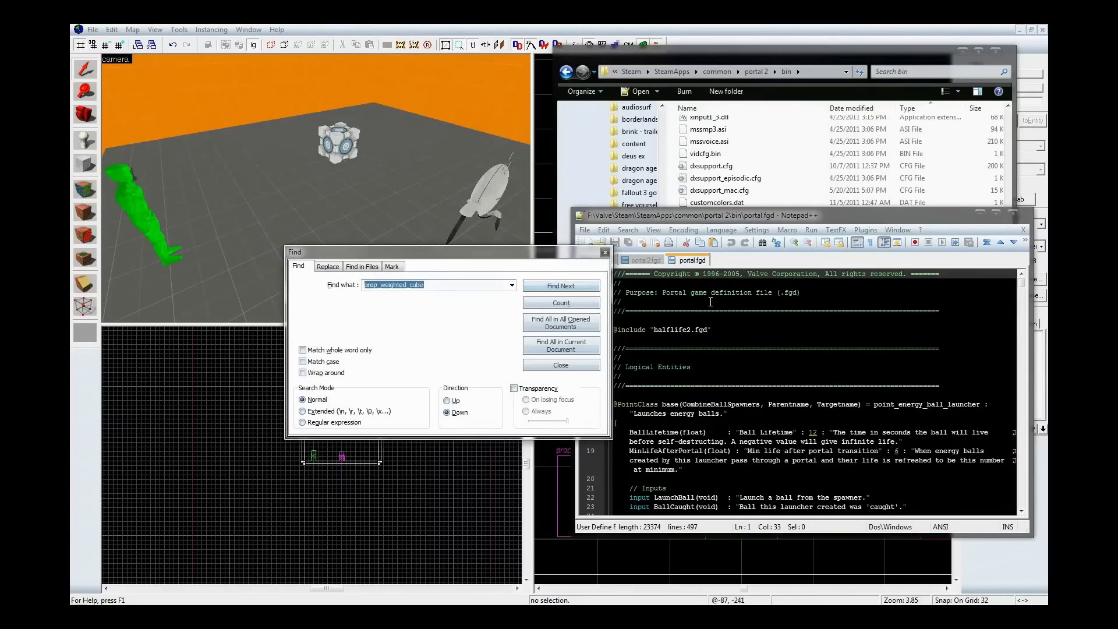
- Search portal2.fgd for prop_weighted_cube through to its PointClass definition, and move the search dialog clear of the code
click(642, 261)
click(564, 287)
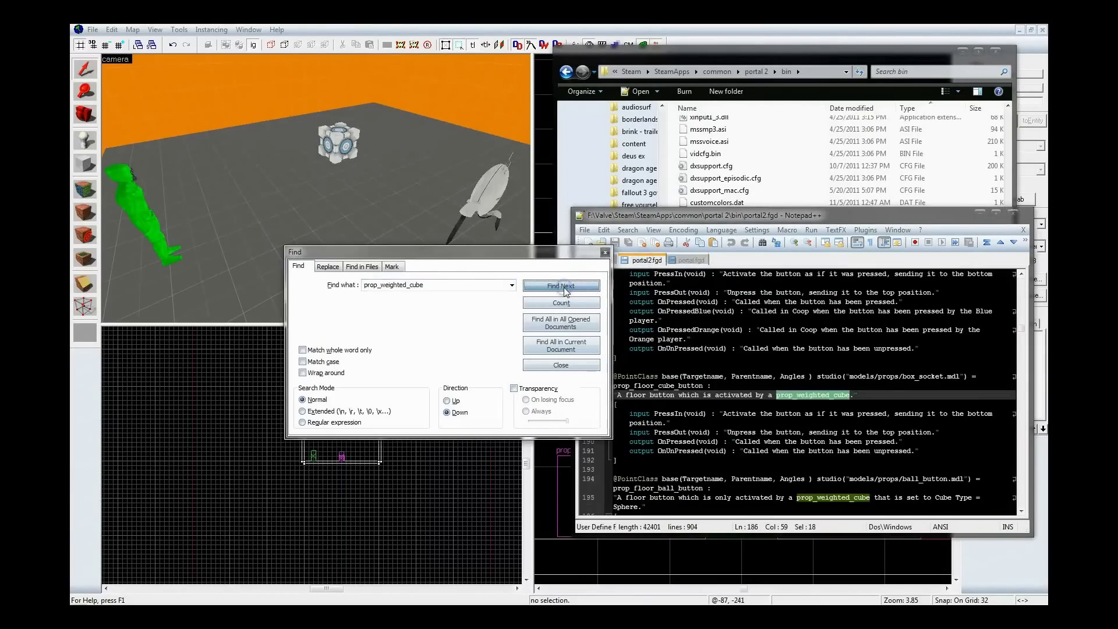
click(563, 286)
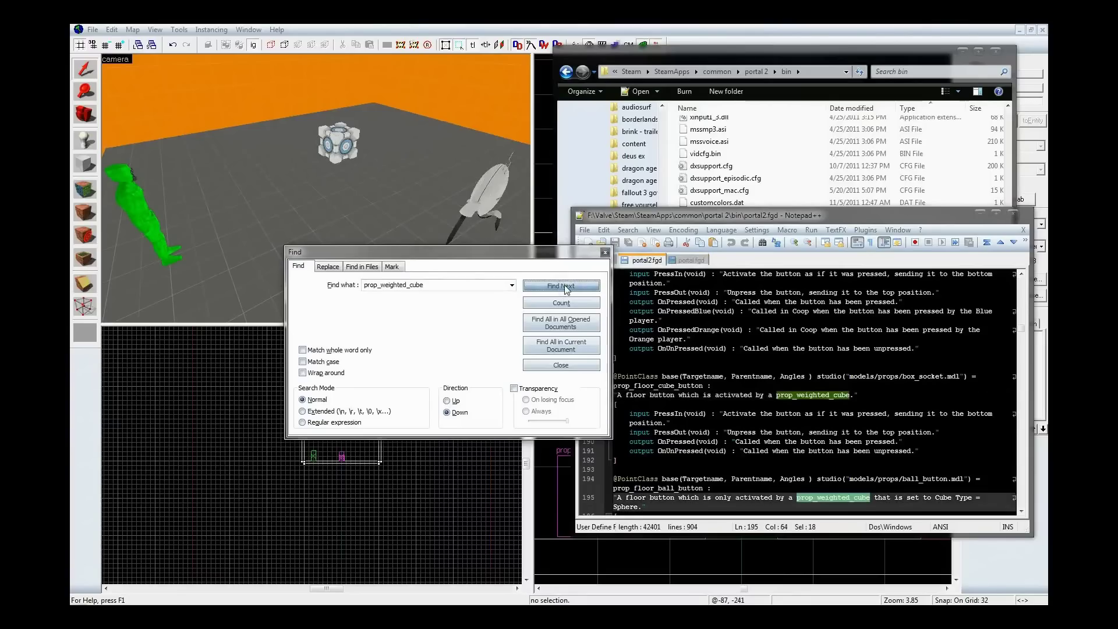
click(562, 286)
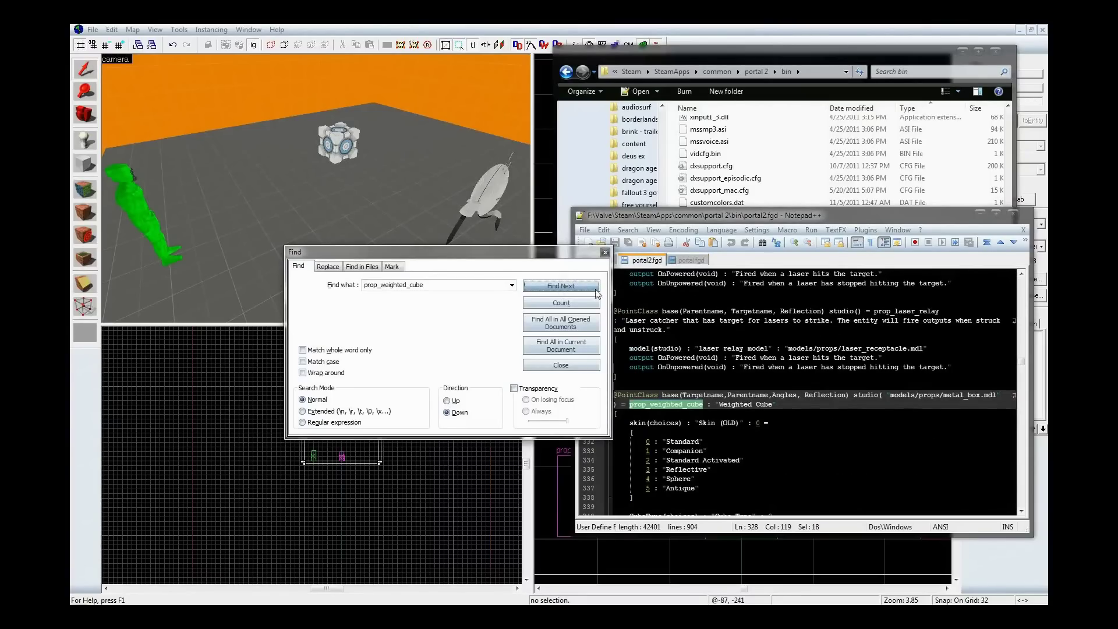
click(702, 302)
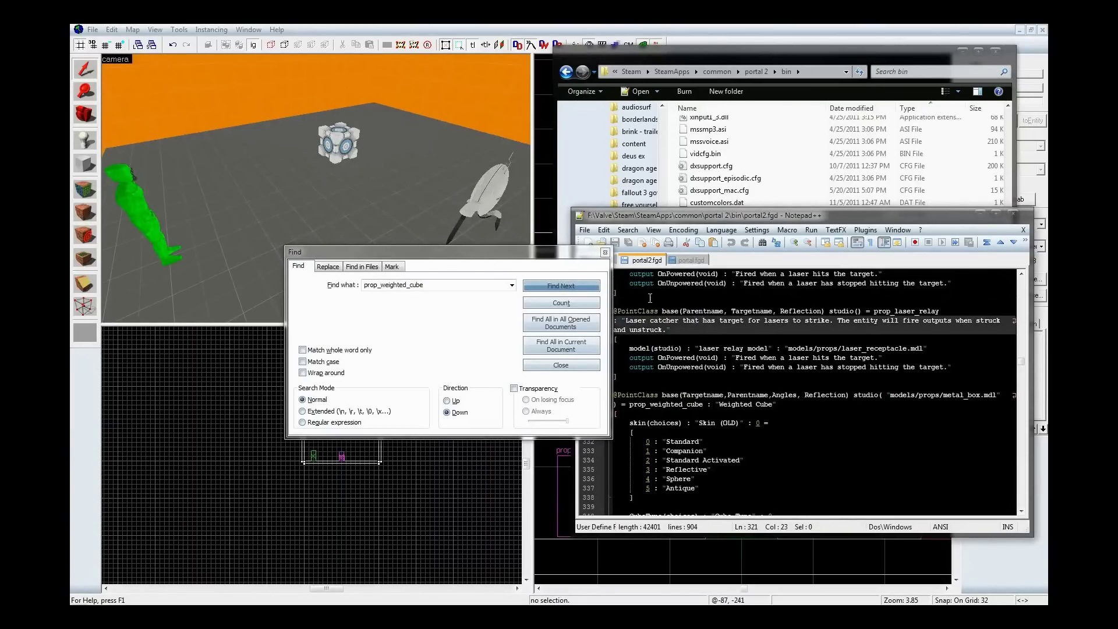
click(706, 403)
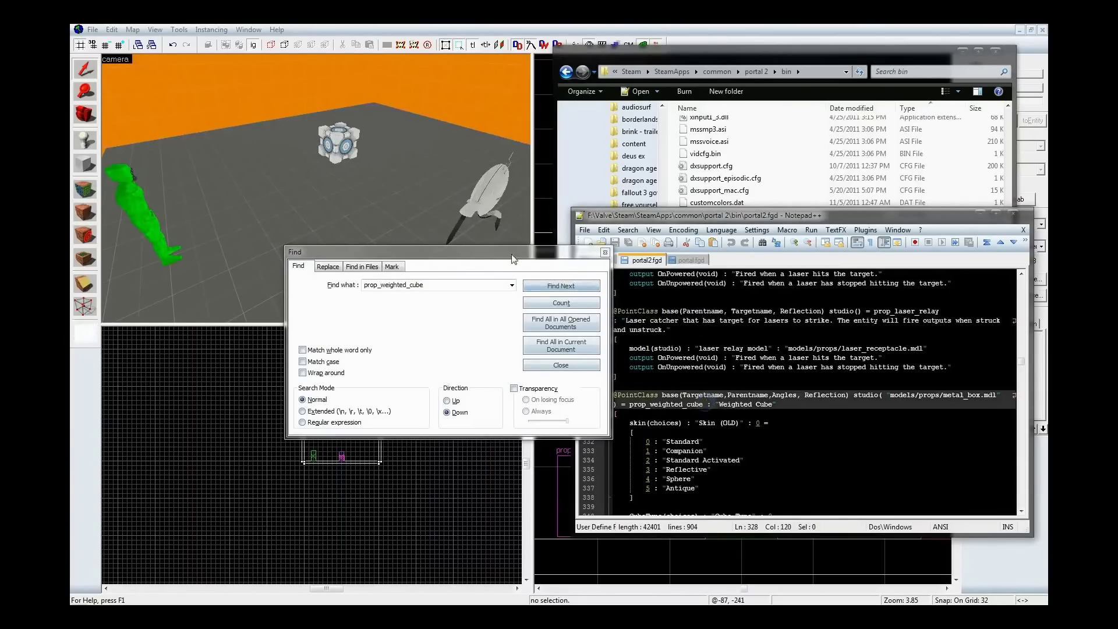
key(ctrl+f)
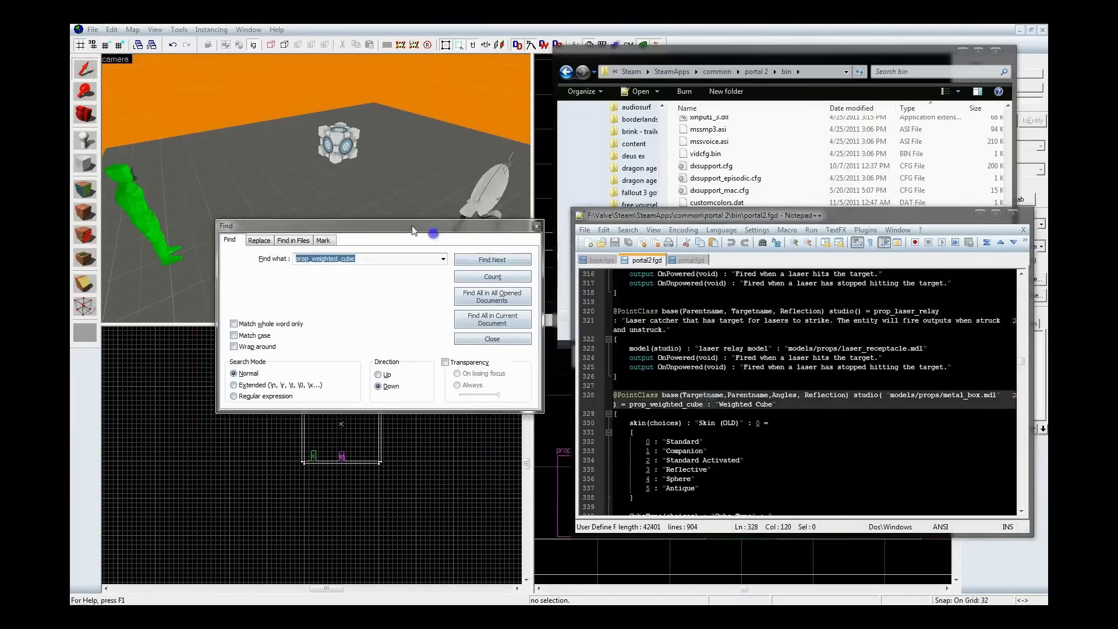
- Paste the Color(color255) input on a new line below ExitDisabledState in the prop_weighted_cube definition
click(793, 404)
scroll(793, 404, down, 2)
scroll(793, 404, down, 1)
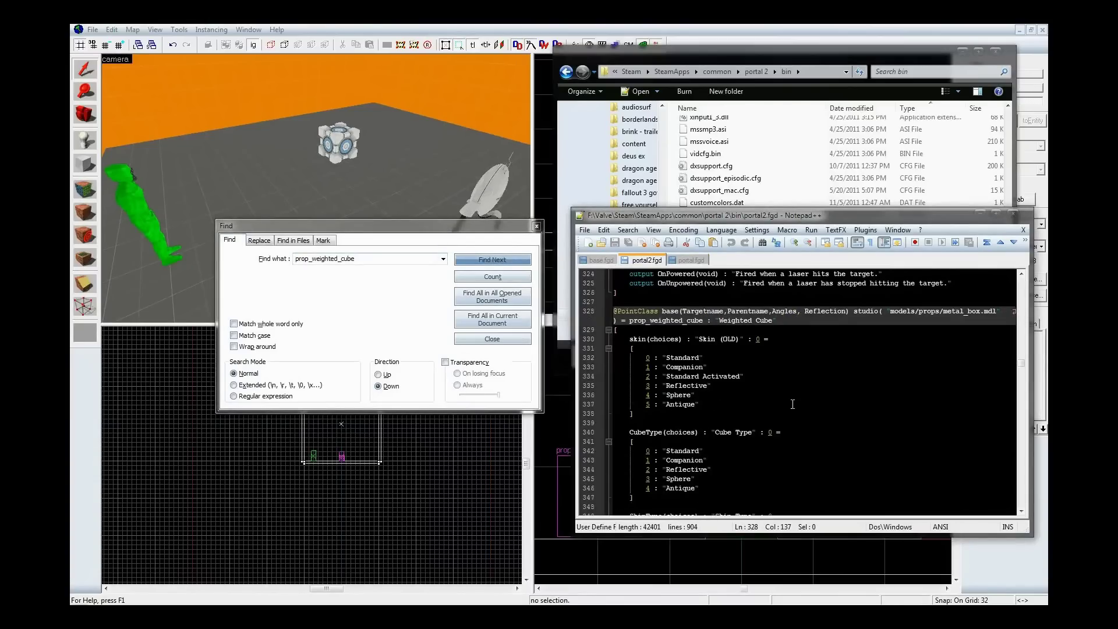
scroll(793, 404, down, 13)
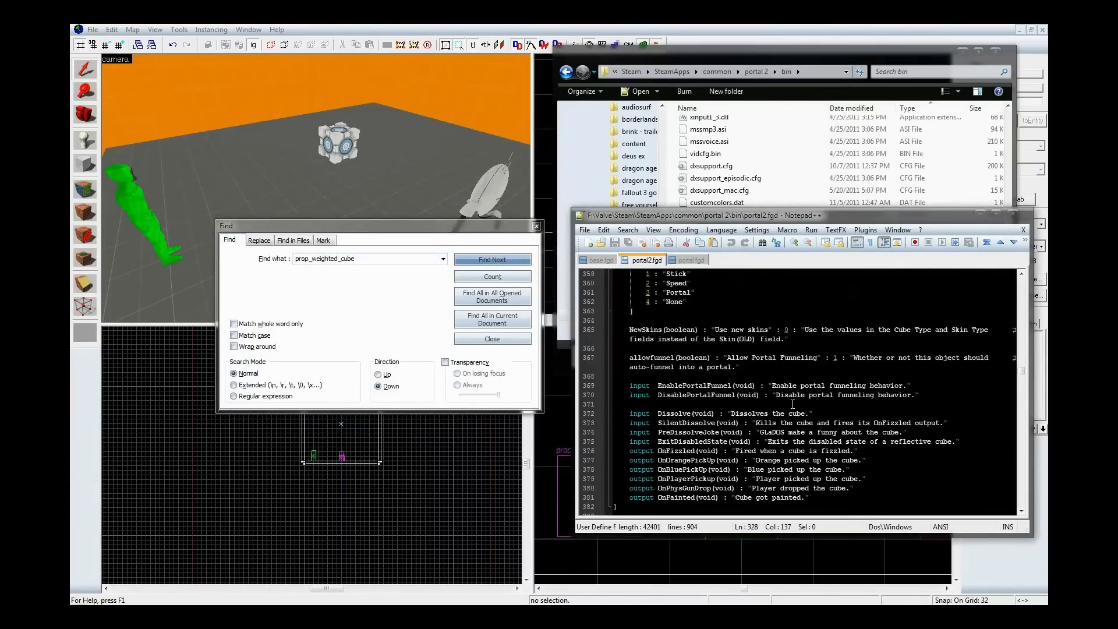
click(975, 415)
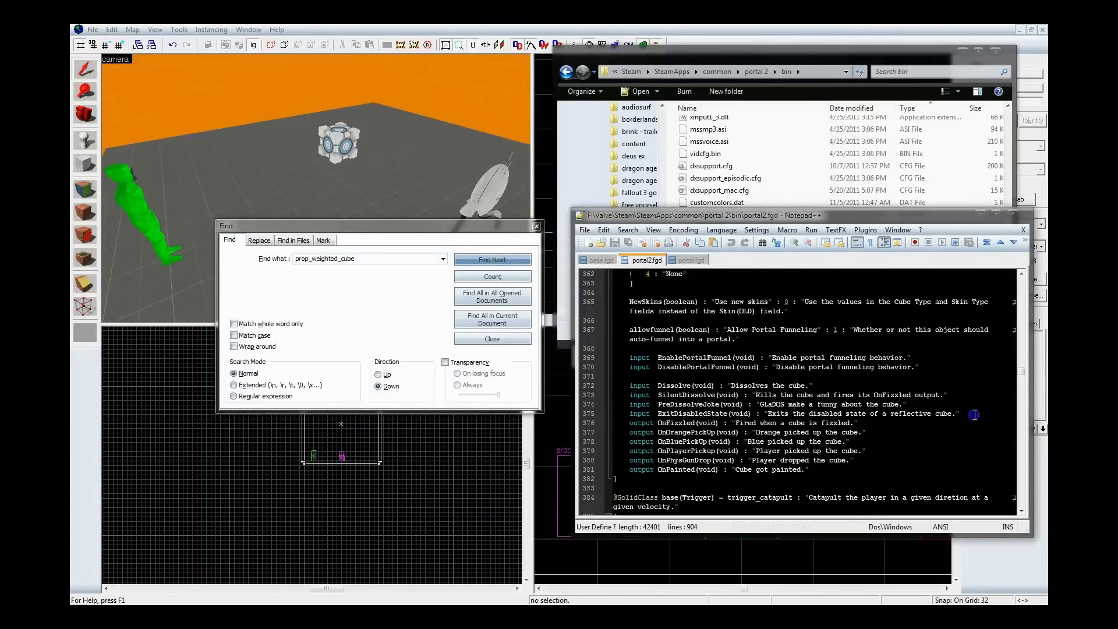
key(Return)
key(ctrl+v)
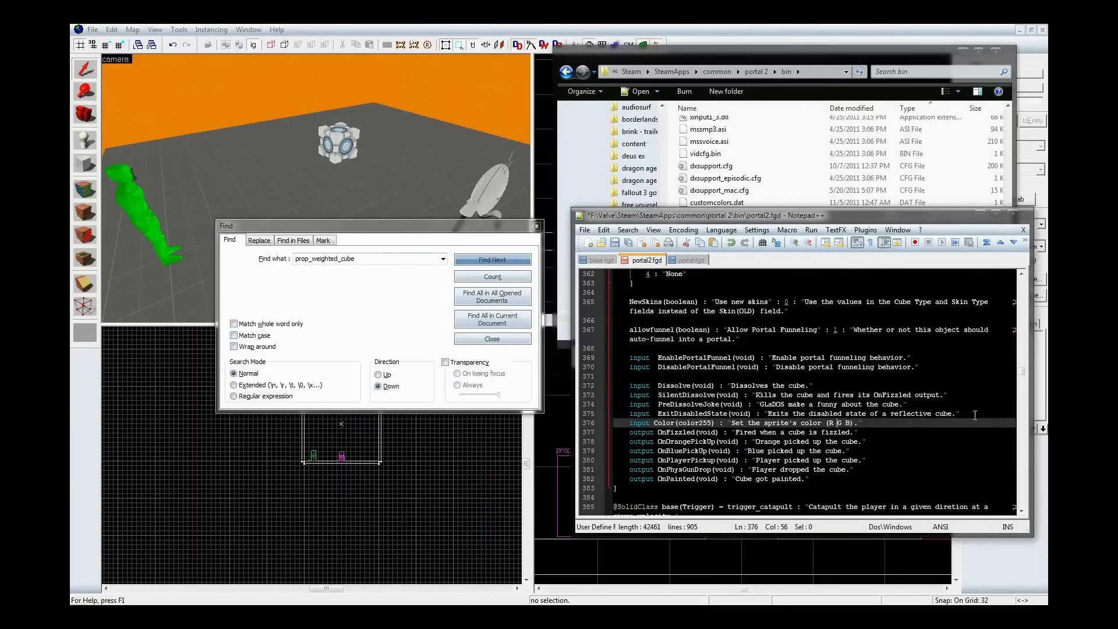
- Change the pasted input's description to "Set the cube's color (R G B)." and save portal2.fgd
key(Left)
key(Left)
key(Left)
key(ctrl+shift+Right)
text(cube)
key(ctrl+s)
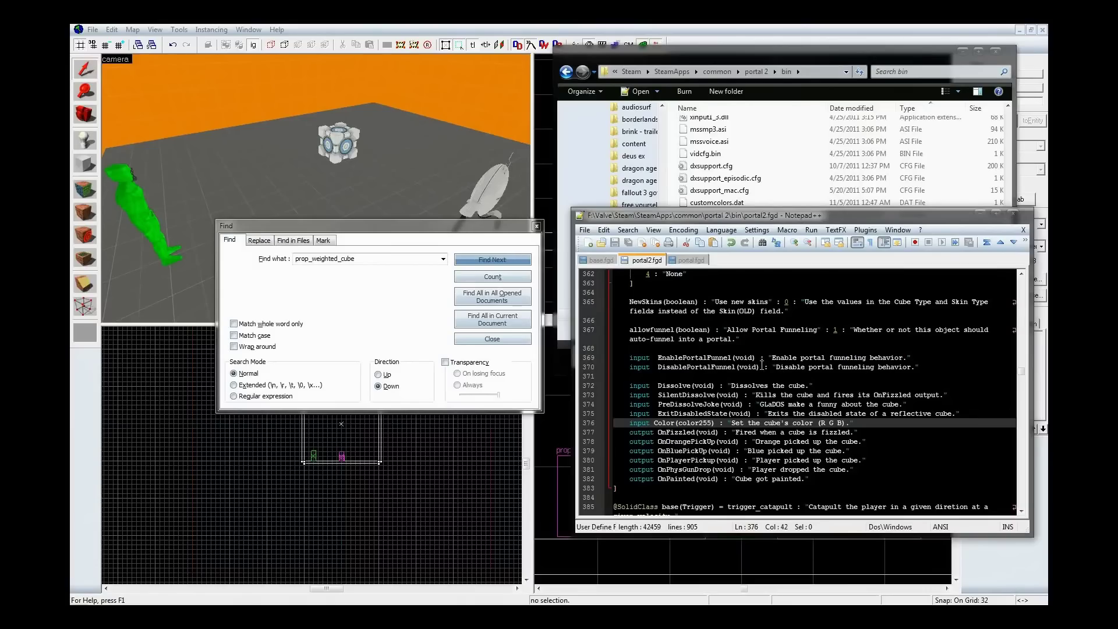
- Search portal2.fgd for npc_portal_turret both downward and upward from the cube definition
drag(417, 261, 283, 262)
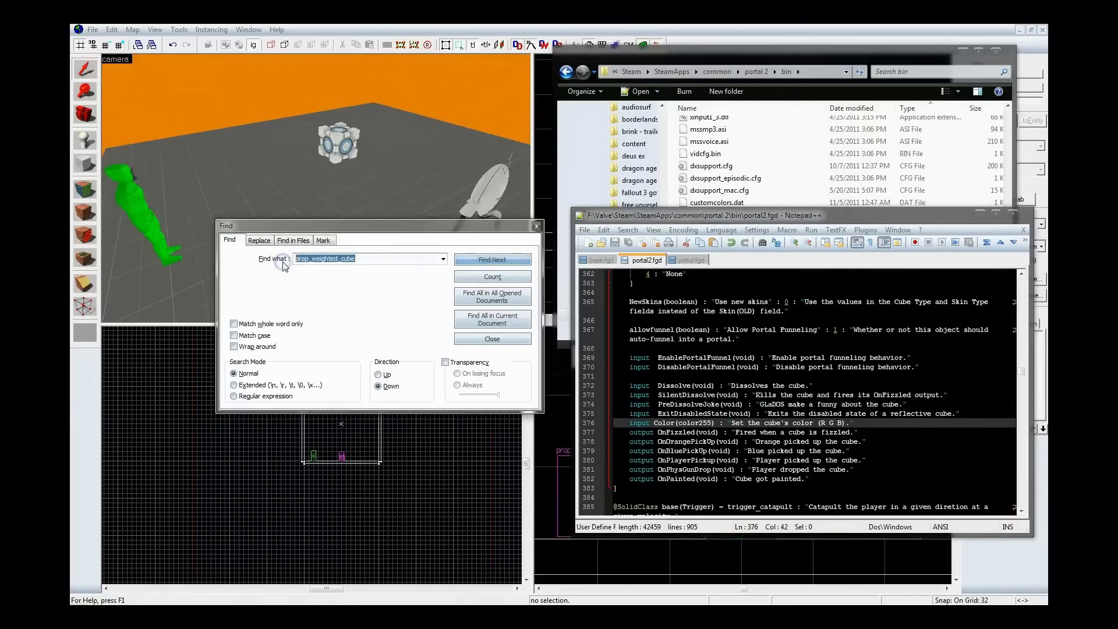
text(npcp)
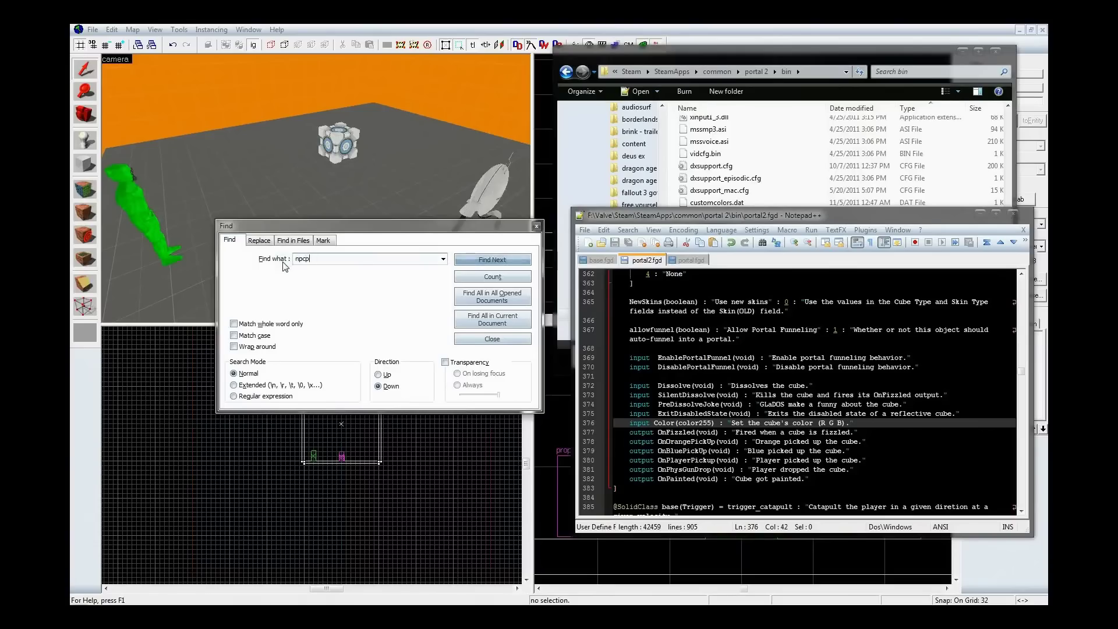
key(BackSpace)
text(_portal_turret)
key(Return)
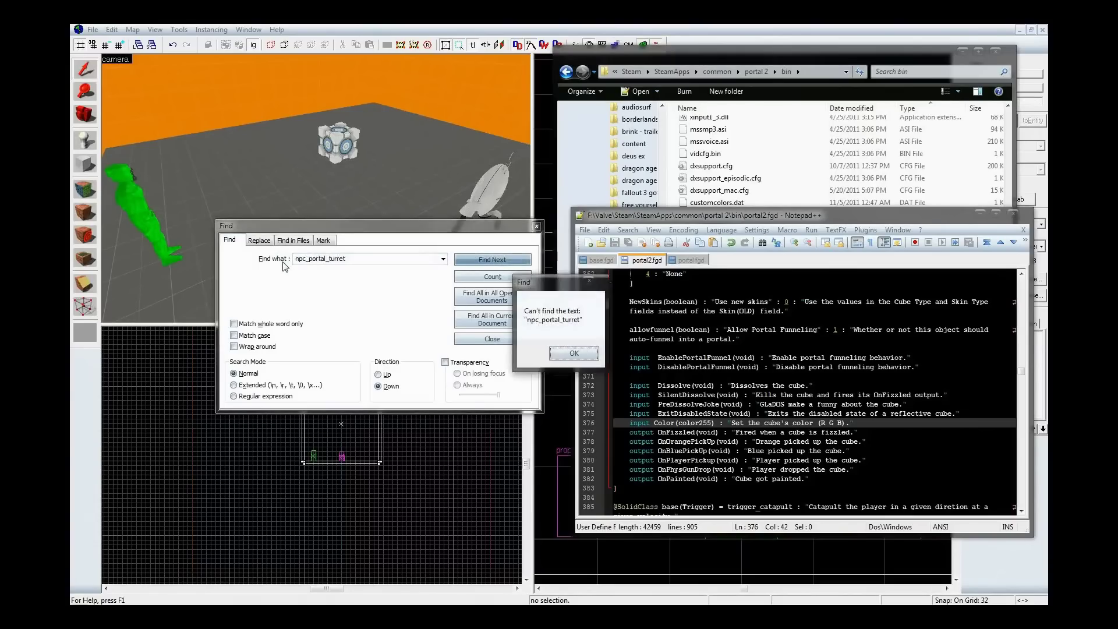
key(Return)
click(377, 374)
click(478, 260)
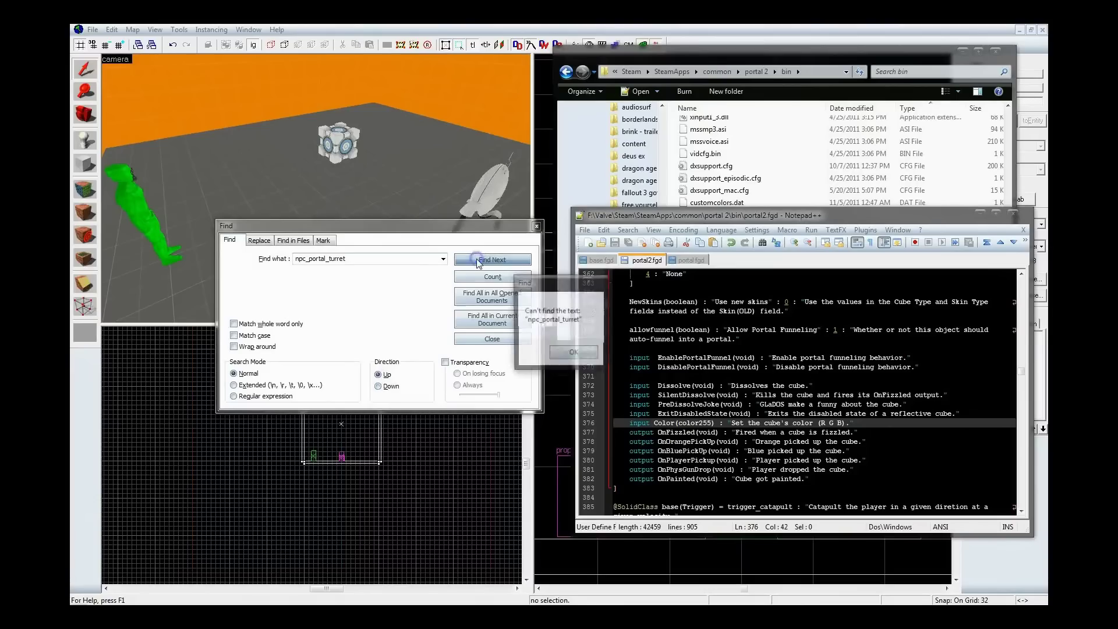
key(Return)
- Search portal.fgd downward for npc_portal_turret through to the npc_portal_turret_floor definition
click(678, 261)
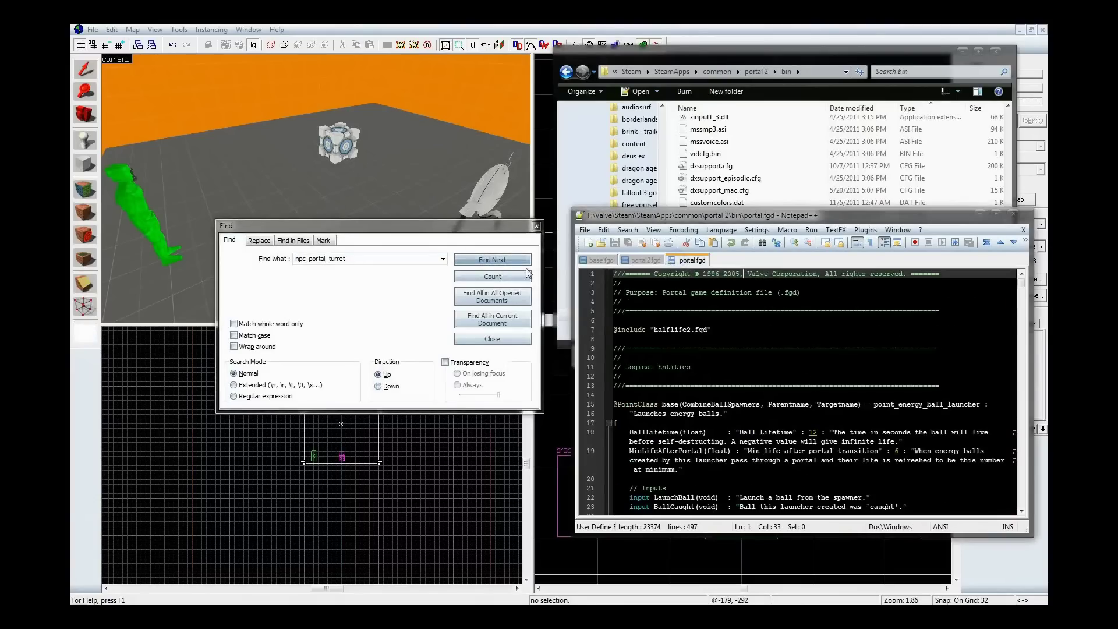
key(Return)
key(Return)
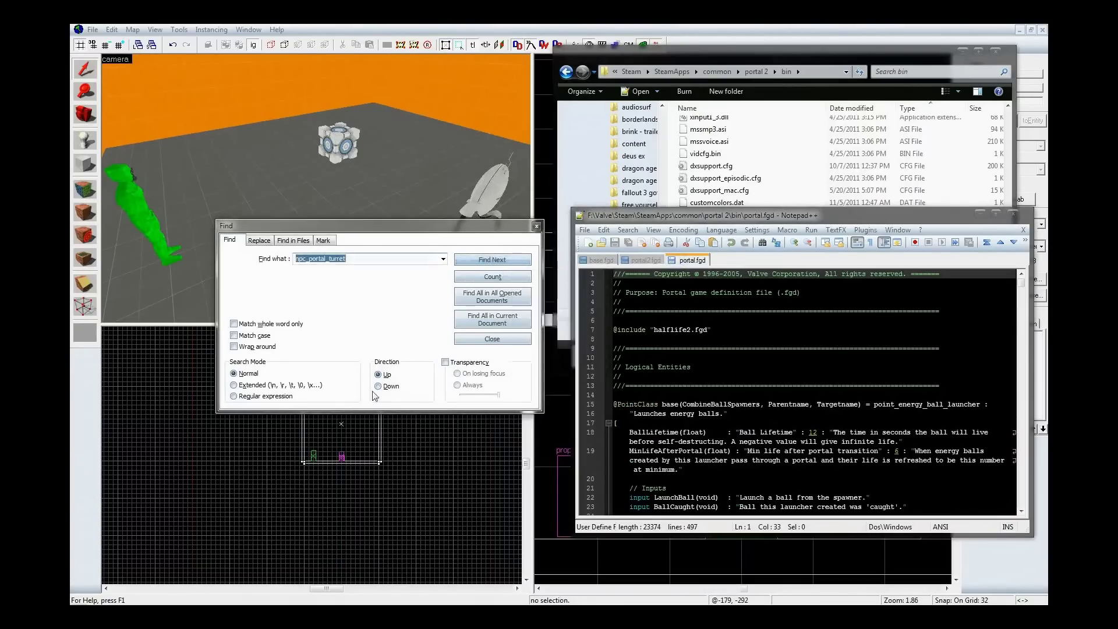
click(378, 386)
click(492, 259)
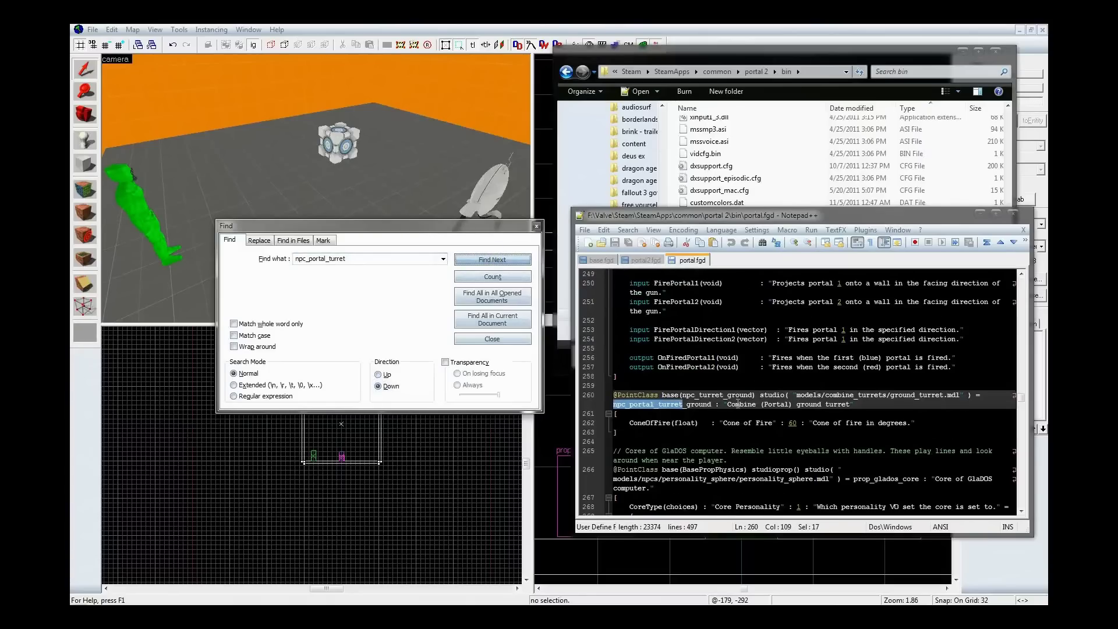
click(518, 262)
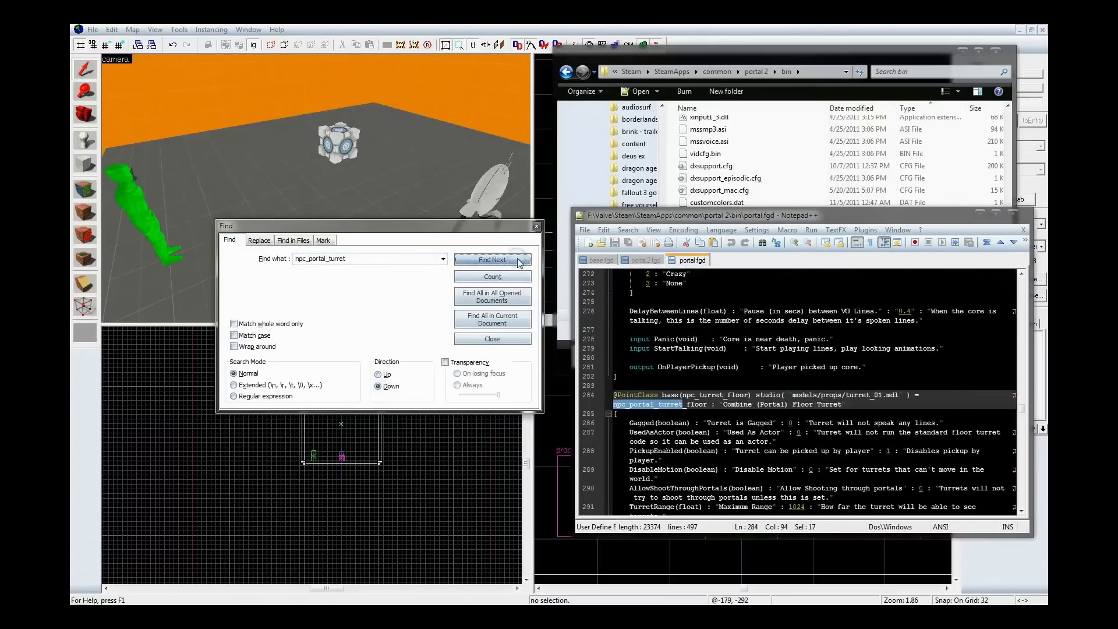
- Paste the Color(color255) input on a new line below SetAsBouncePainted in the npc_portal_turret_floor definition
click(775, 411)
scroll(774, 411, down, 10)
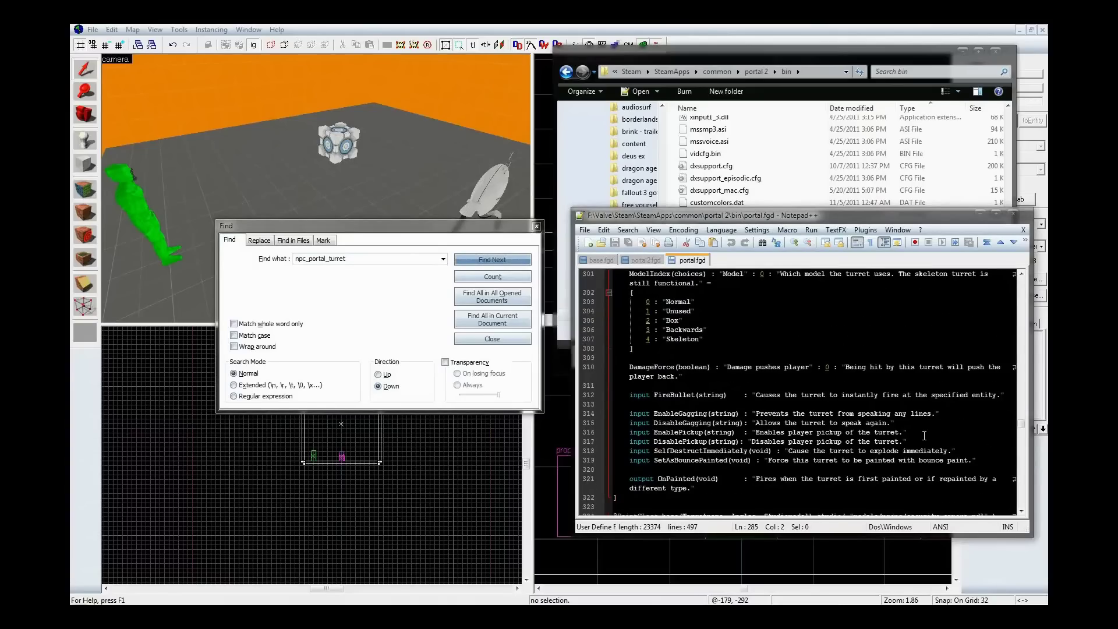
click(993, 461)
key(Return)
text(input Color(color255) : "Set the sprite's color (R G B).")
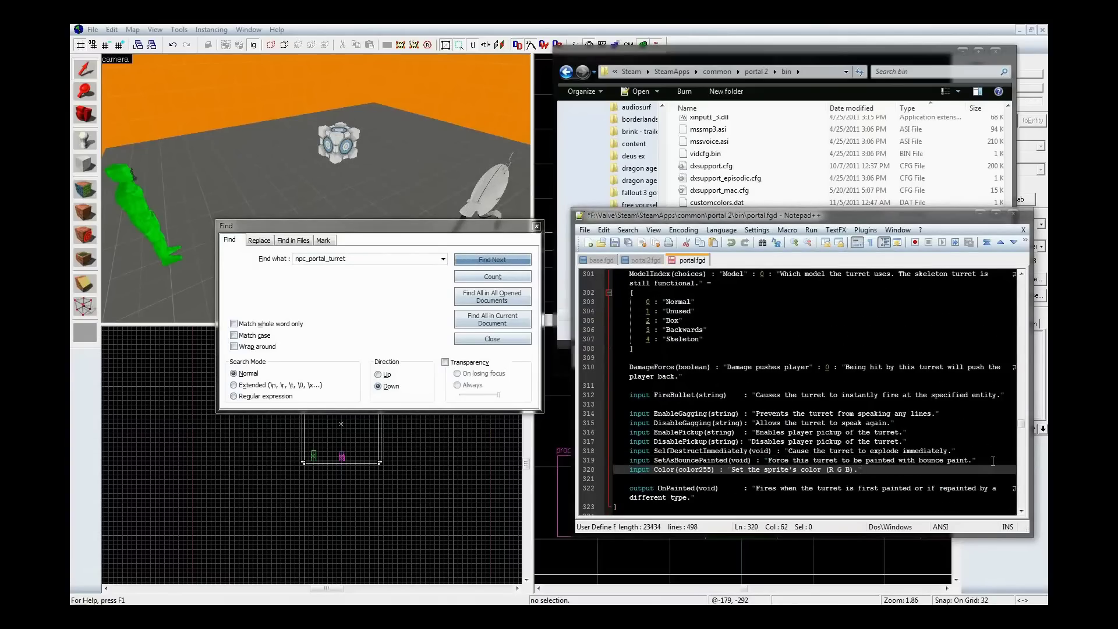
- Change the pasted turret input's description to "Set the turret's color (R G B)."
double_click(775, 469)
text(turret)
- Examine the RenderFields base class in base.fgd, including its inherited RenderFxChoices class and its Alpha and Color inputs
click(598, 260)
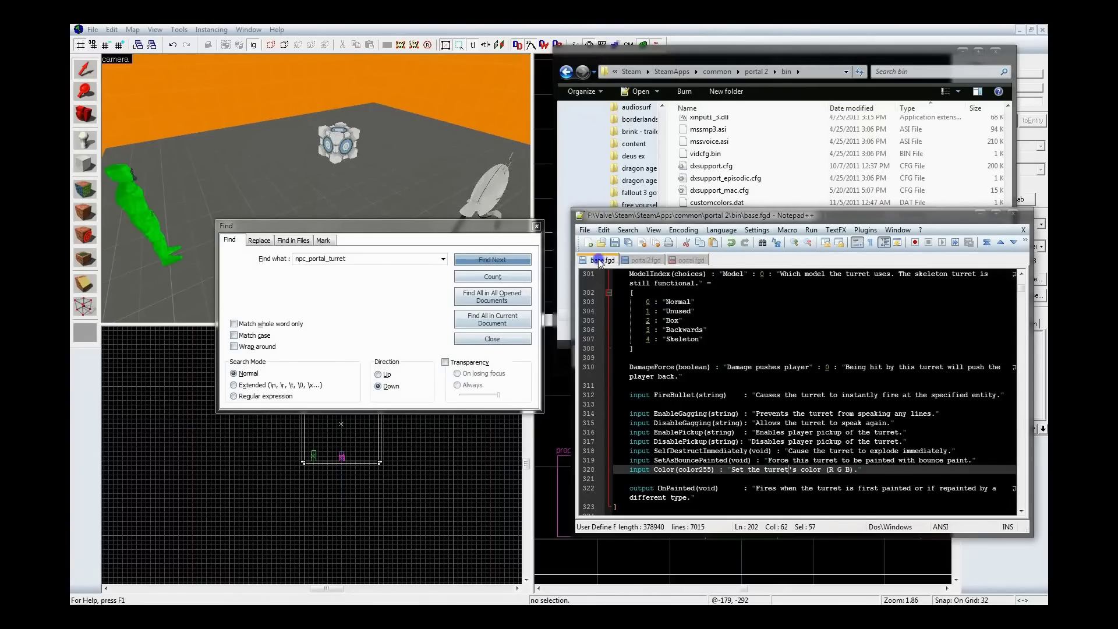
click(715, 386)
scroll(690, 357, up, 2)
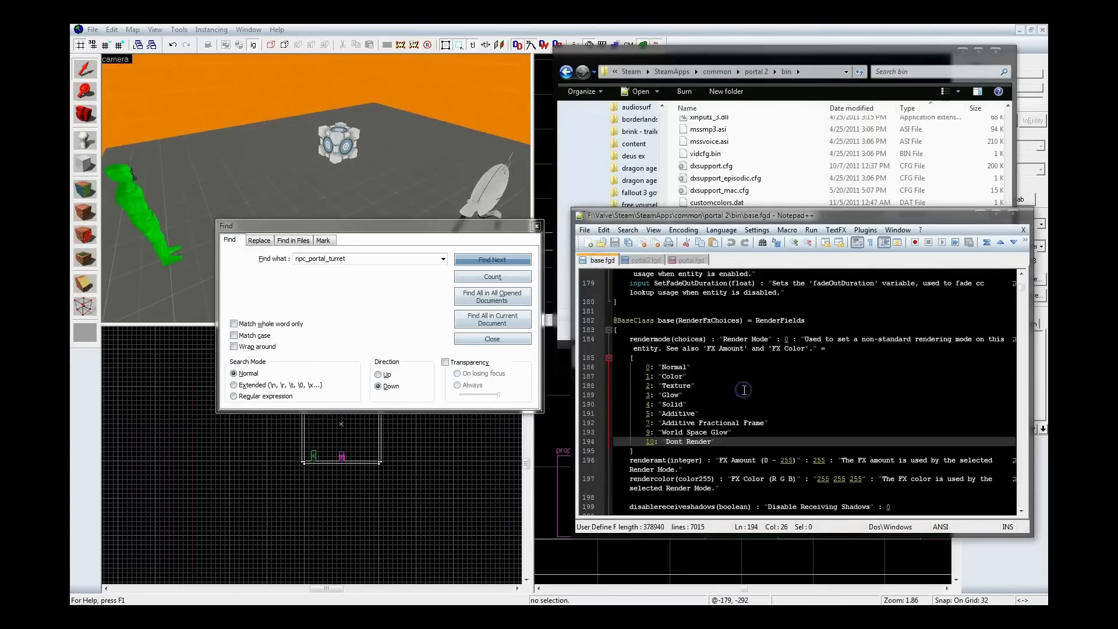
click(637, 321)
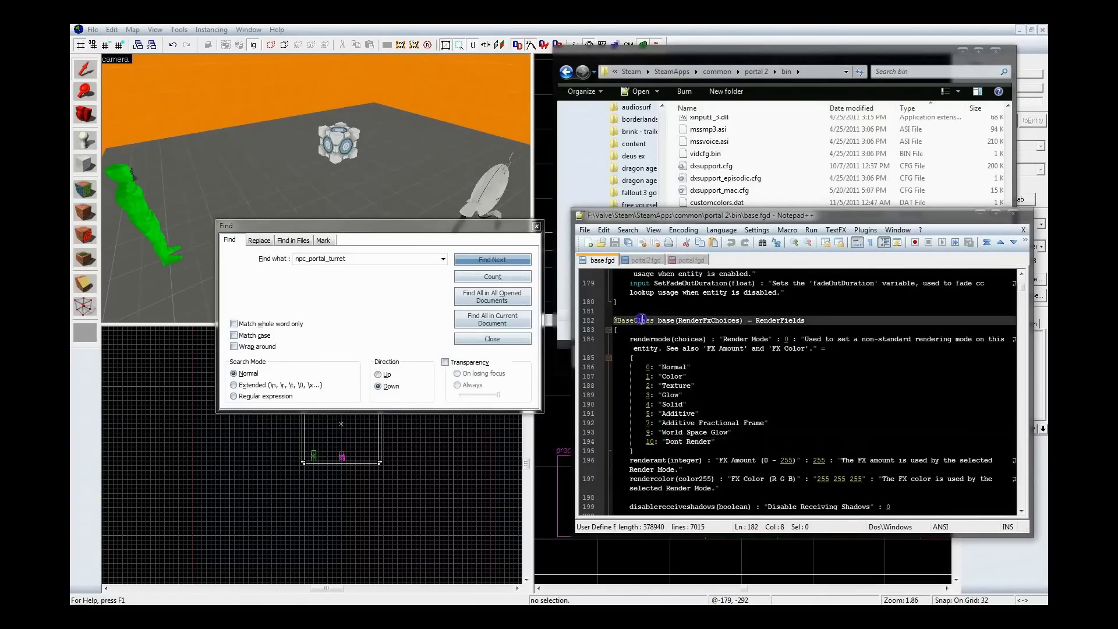
double_click(707, 321)
scroll(714, 326, down, 2)
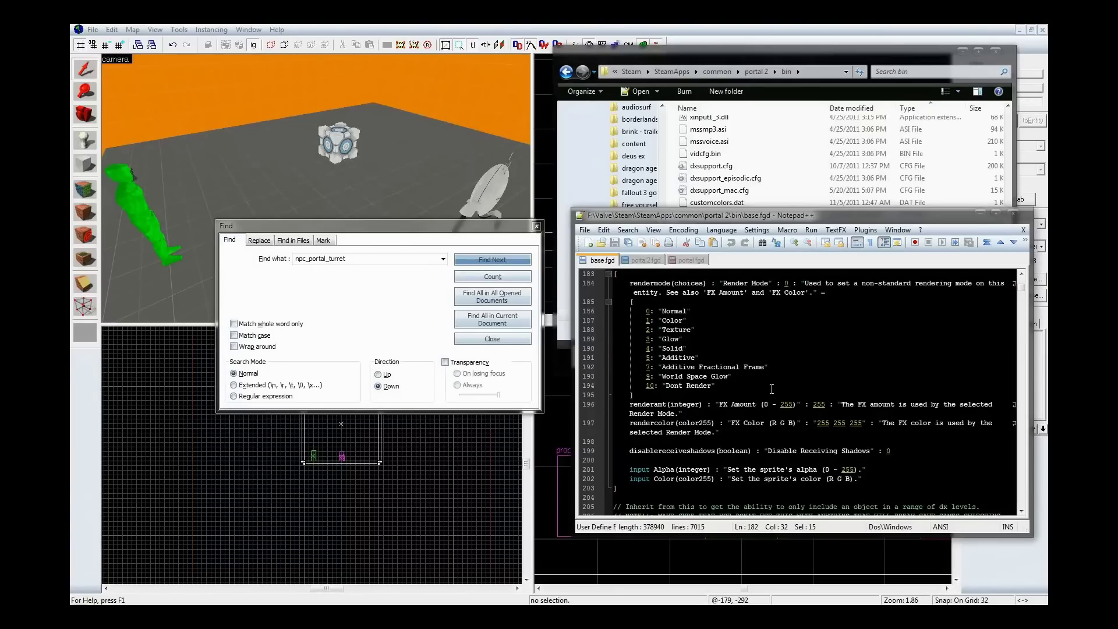
- Look back through base.fgd from RenderFields to the RenderFxChoices and EnableDisable base classes
click(771, 389)
scroll(772, 388, up, 1)
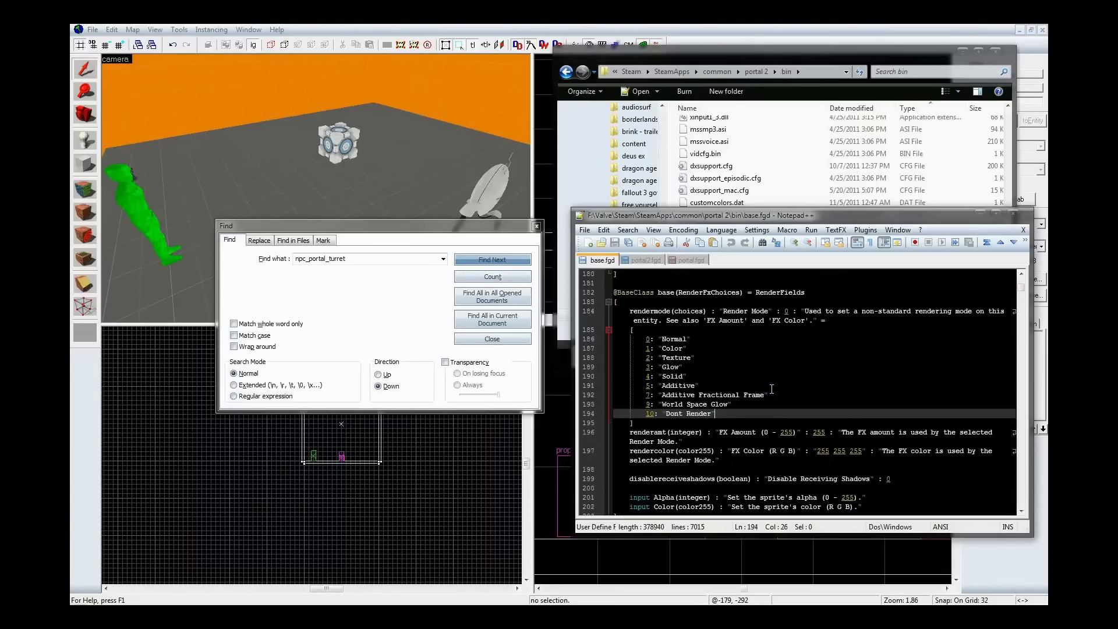
scroll(771, 388, up, 3)
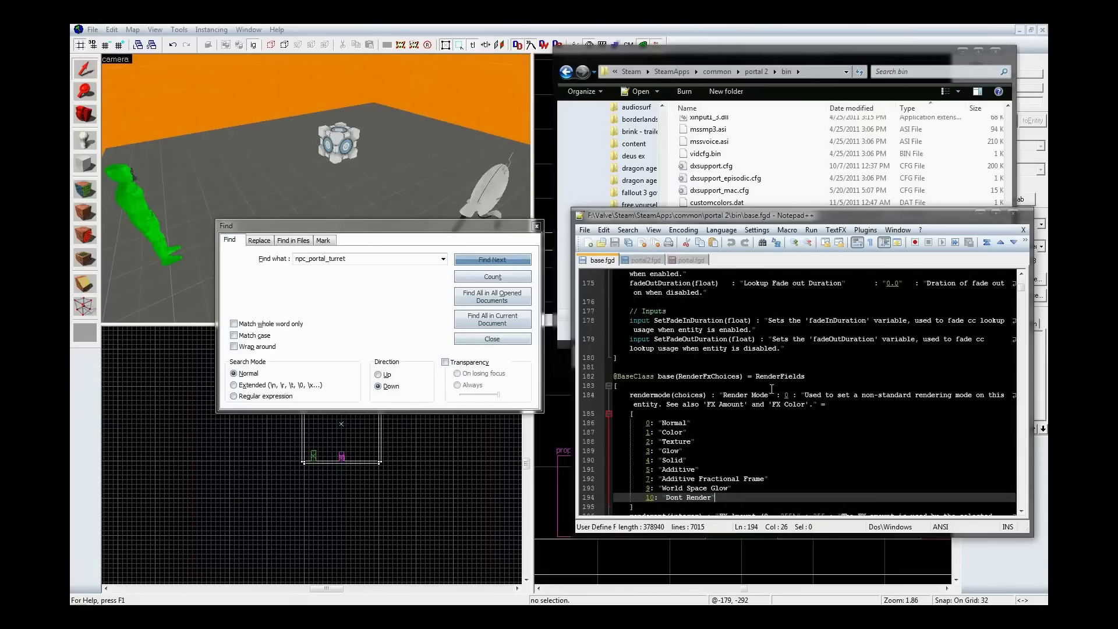
scroll(771, 388, up, 2)
scroll(772, 388, up, 2)
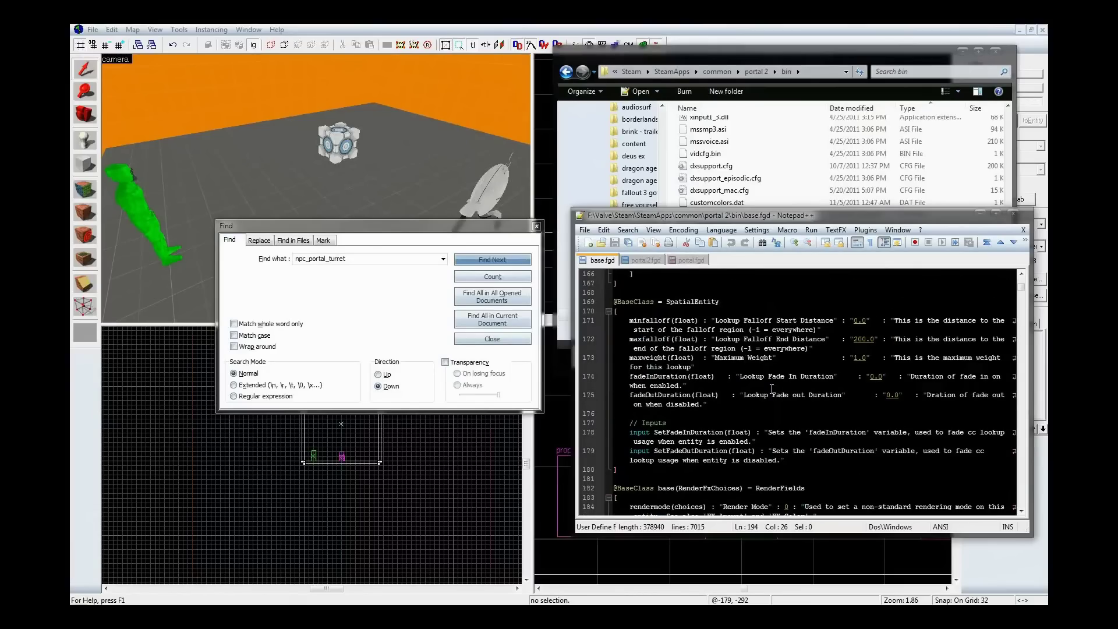
scroll(772, 388, up, 11)
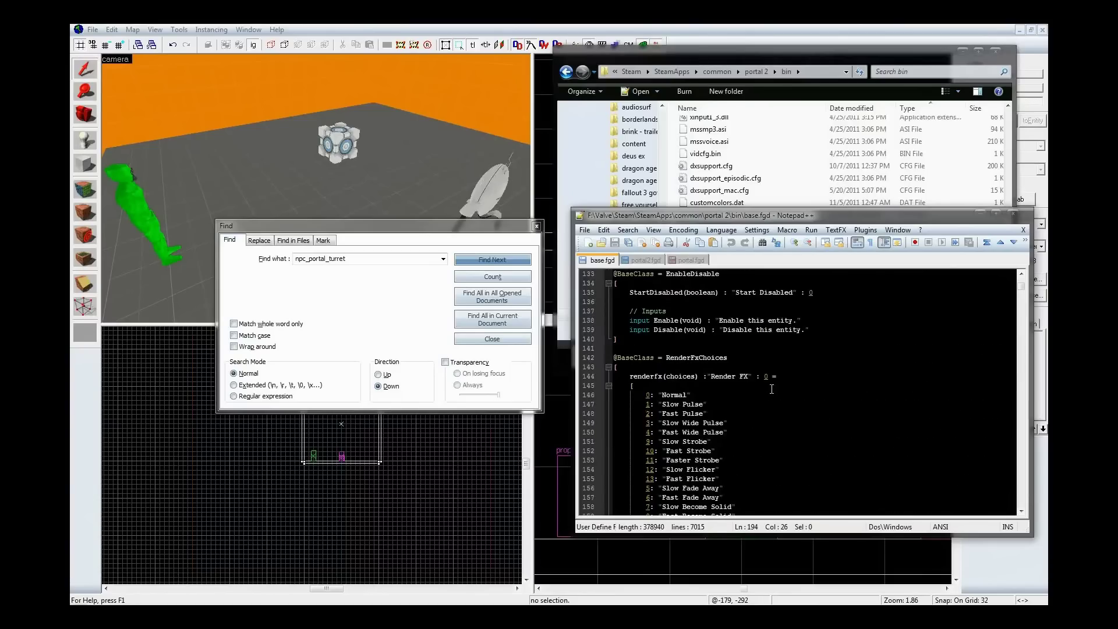
scroll(771, 388, up, 2)
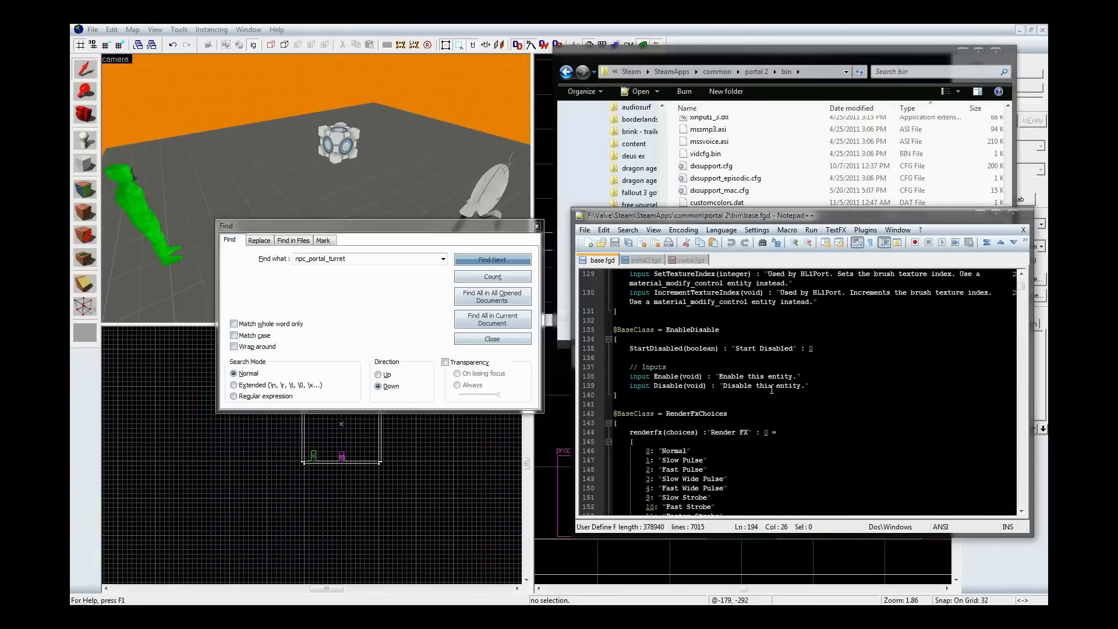
- Search base.fgd for "parent", then search downward for Parentname through the classes that inherit it
key(ctrl+f)
text(parent)
key(Return)
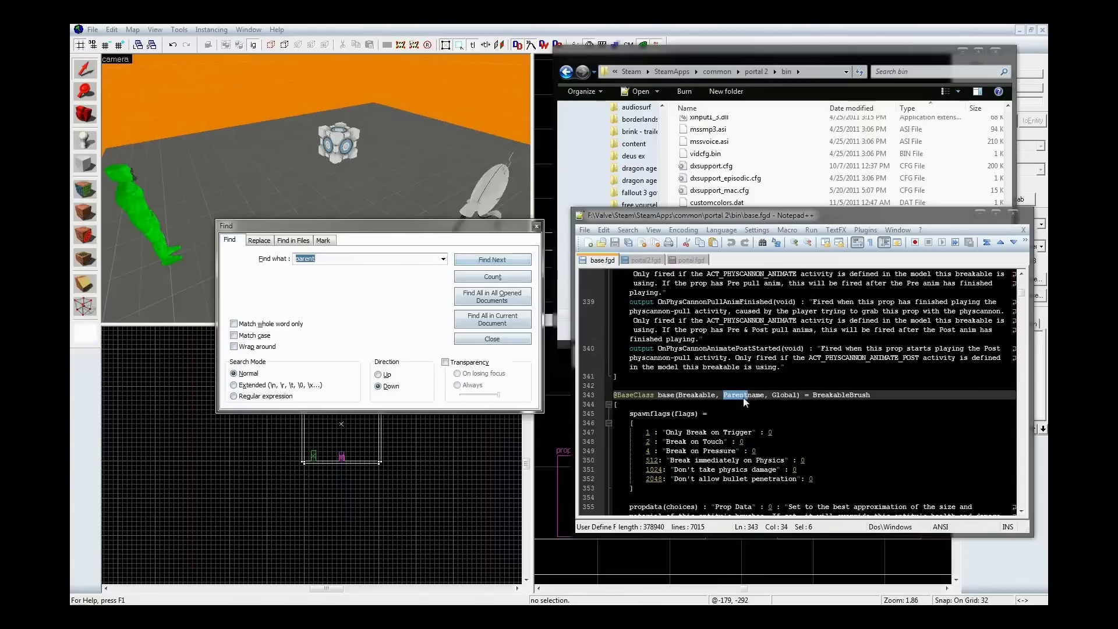
double_click(743, 395)
key(ctrl+c)
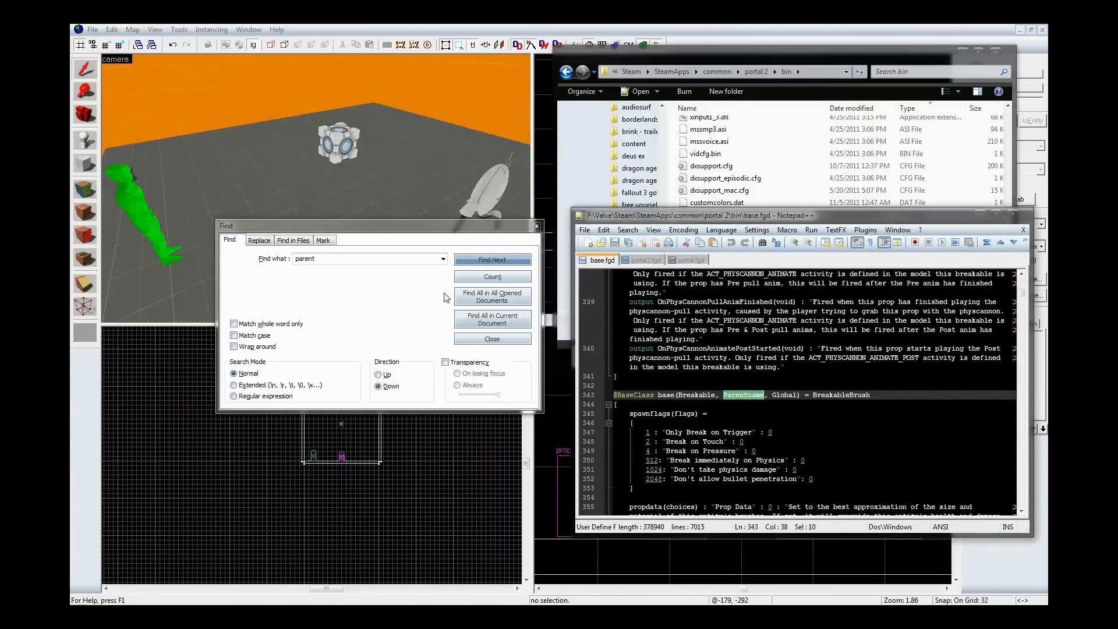
click(358, 258)
key(ctrl+v)
click(472, 263)
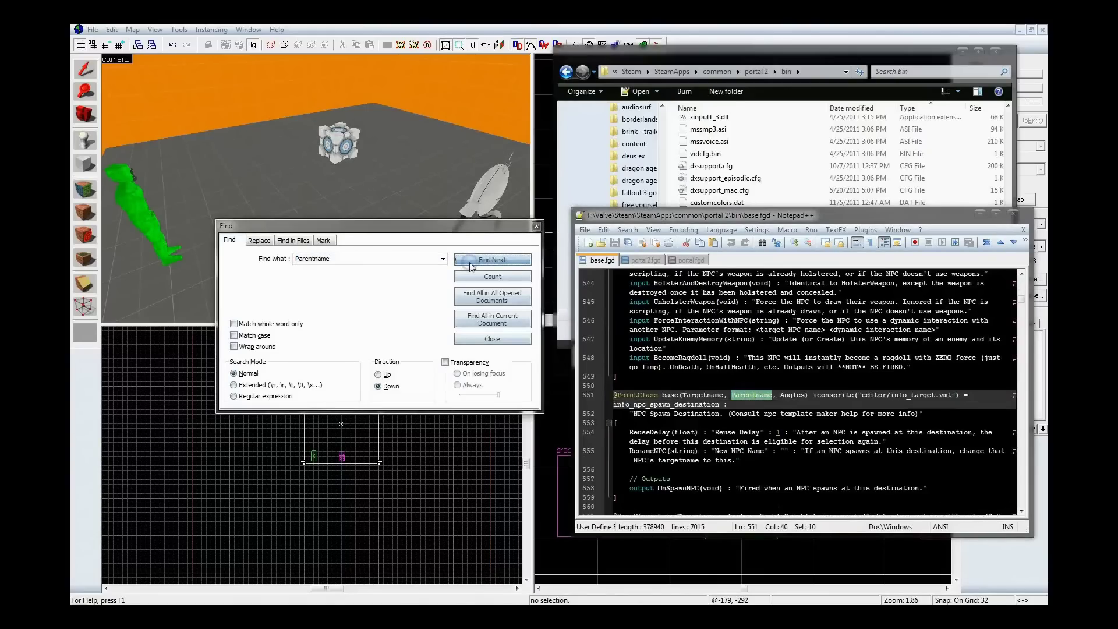
click(471, 264)
click(471, 263)
click(472, 263)
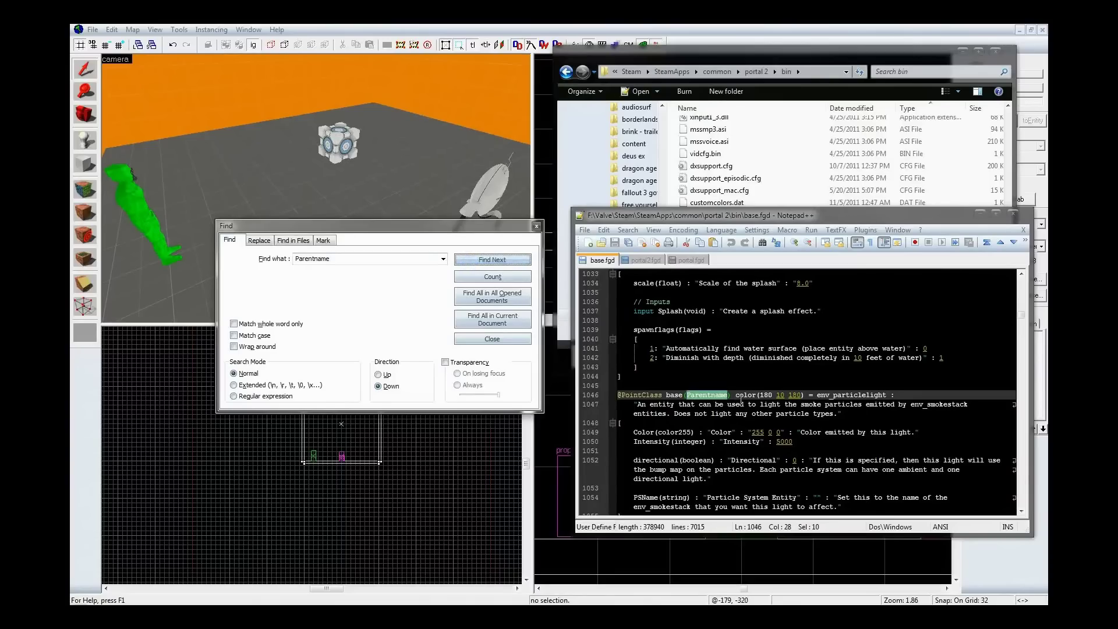
click(495, 261)
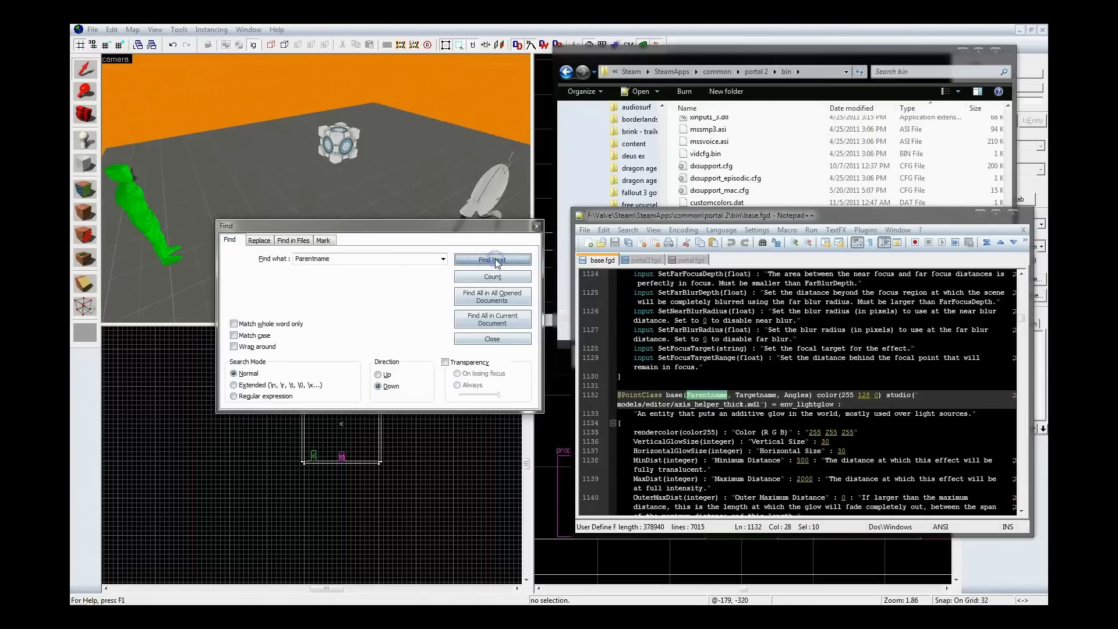
click(496, 262)
- Search base.fgd upward for Parentname until reaching its own BaseClass definition
click(378, 374)
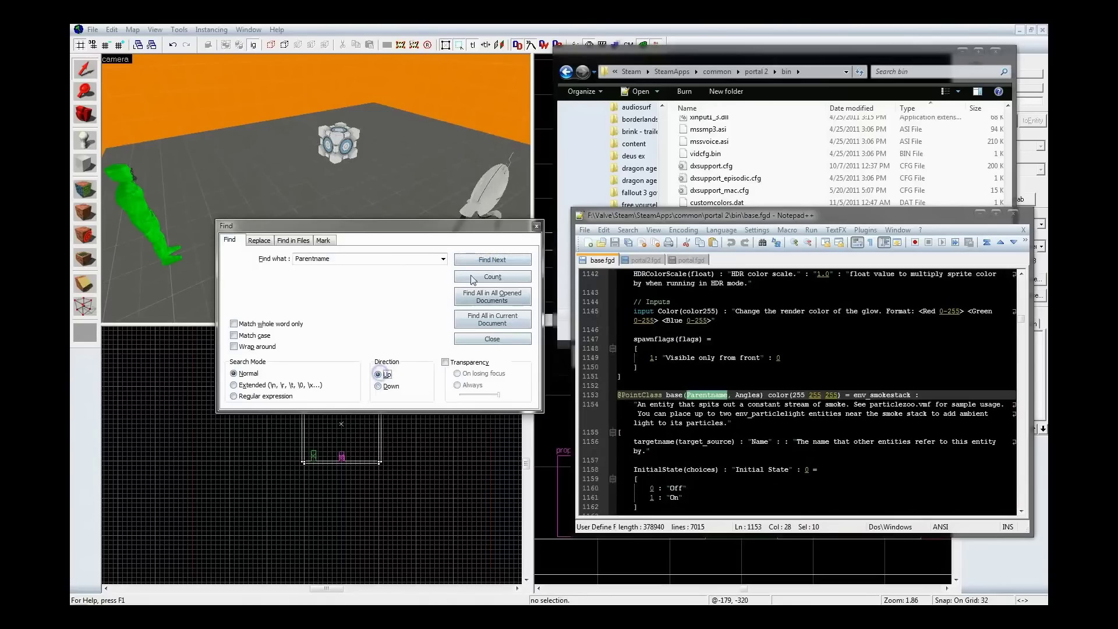
click(475, 262)
click(475, 263)
click(475, 264)
click(475, 263)
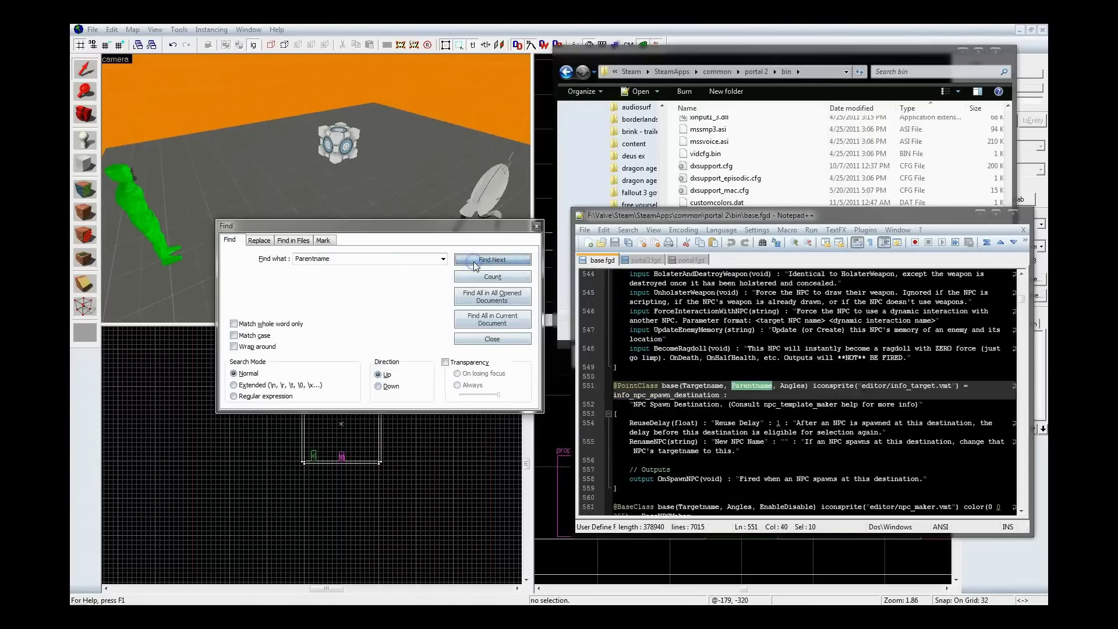
click(475, 264)
click(475, 263)
click(475, 263)
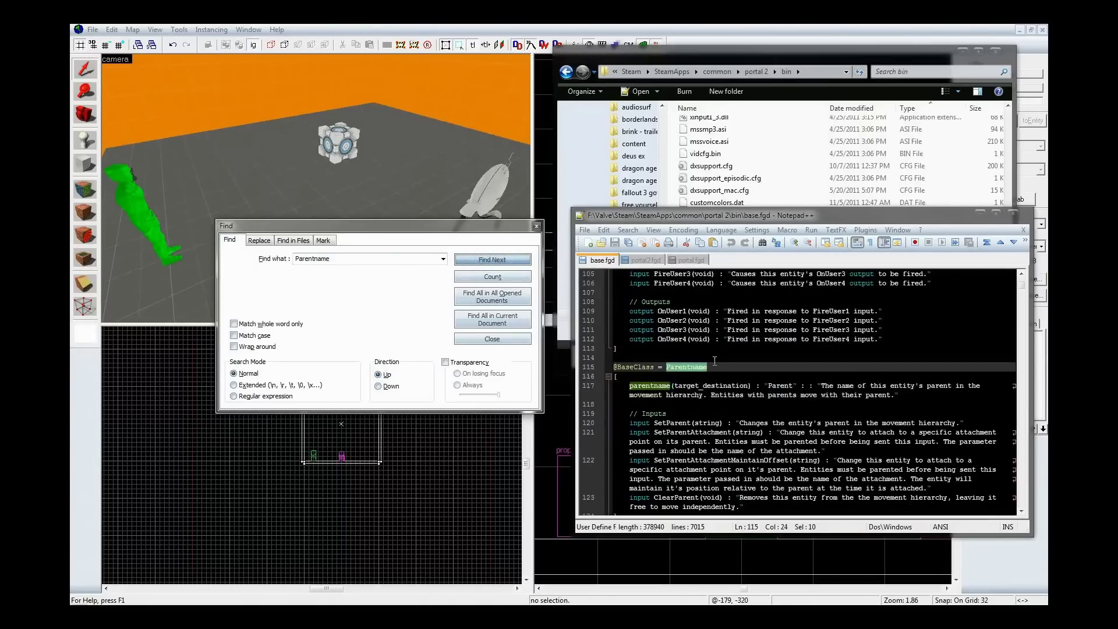
- Examine the Parentname base class, reading its parentname property and its SetParent, SetParentAttachment, SetParentAttachmentMaintainOffset and ClearParent inputs
click(746, 367)
scroll(743, 367, down, 2)
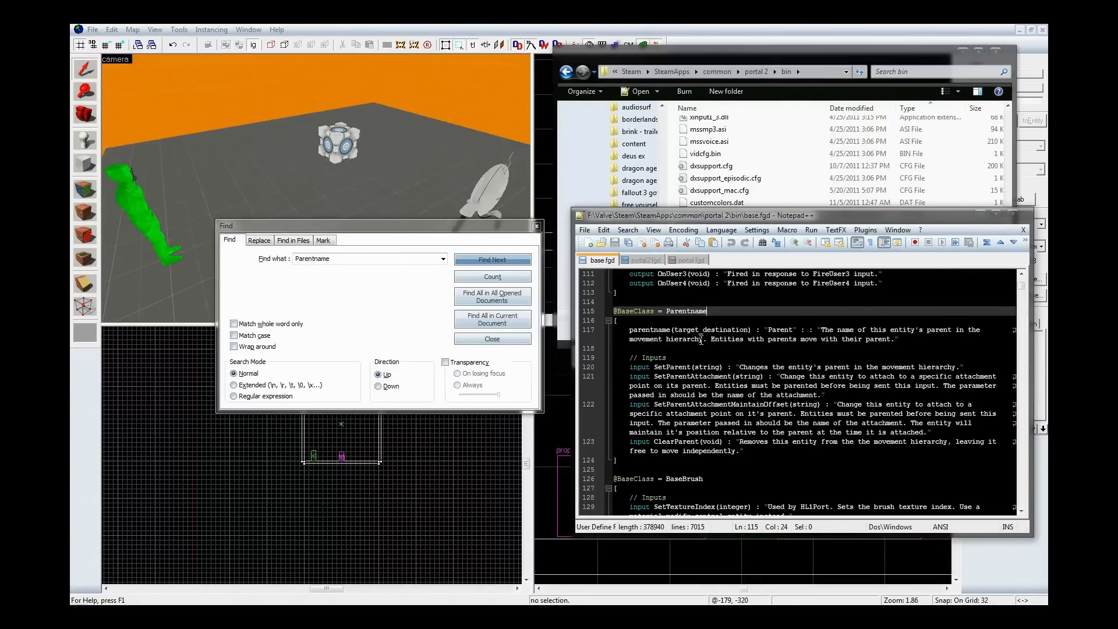
click(655, 330)
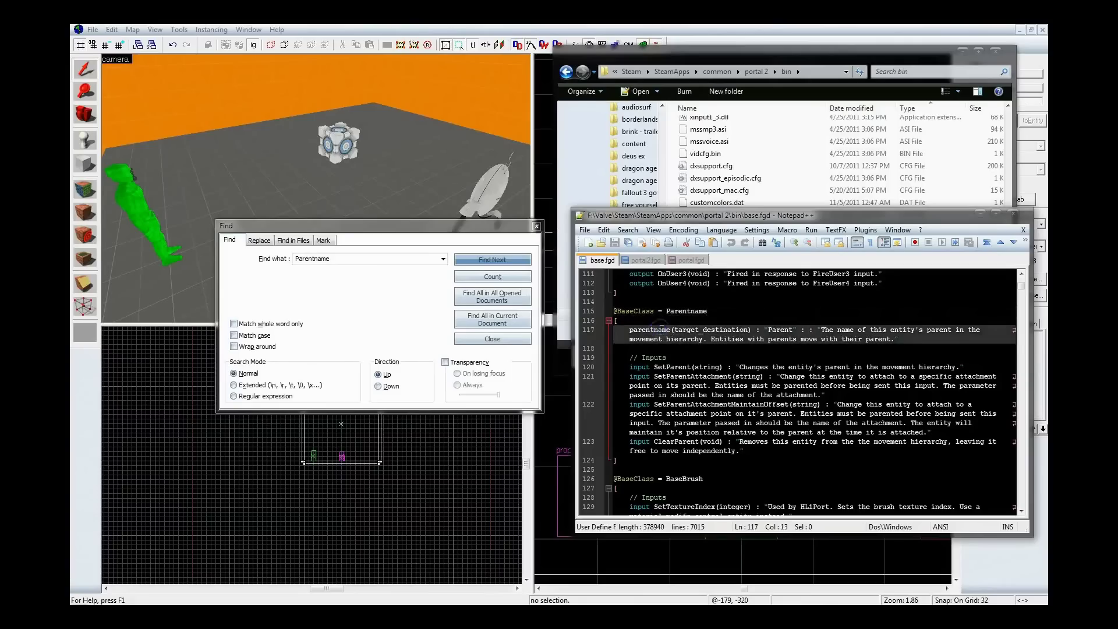
click(640, 369)
click(640, 395)
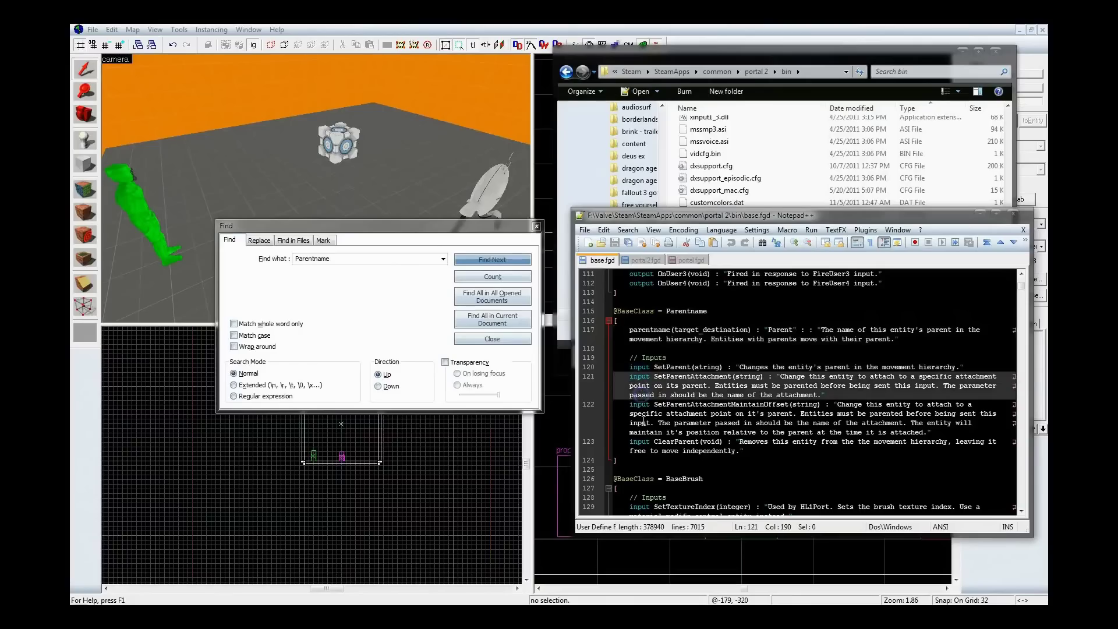
click(643, 430)
click(642, 443)
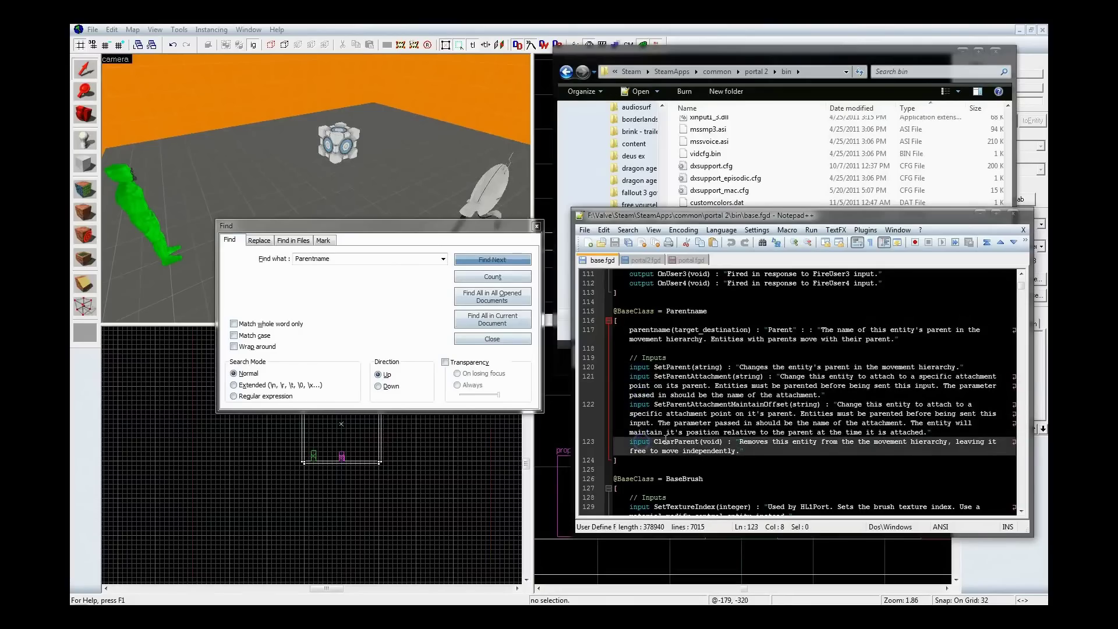
click(647, 406)
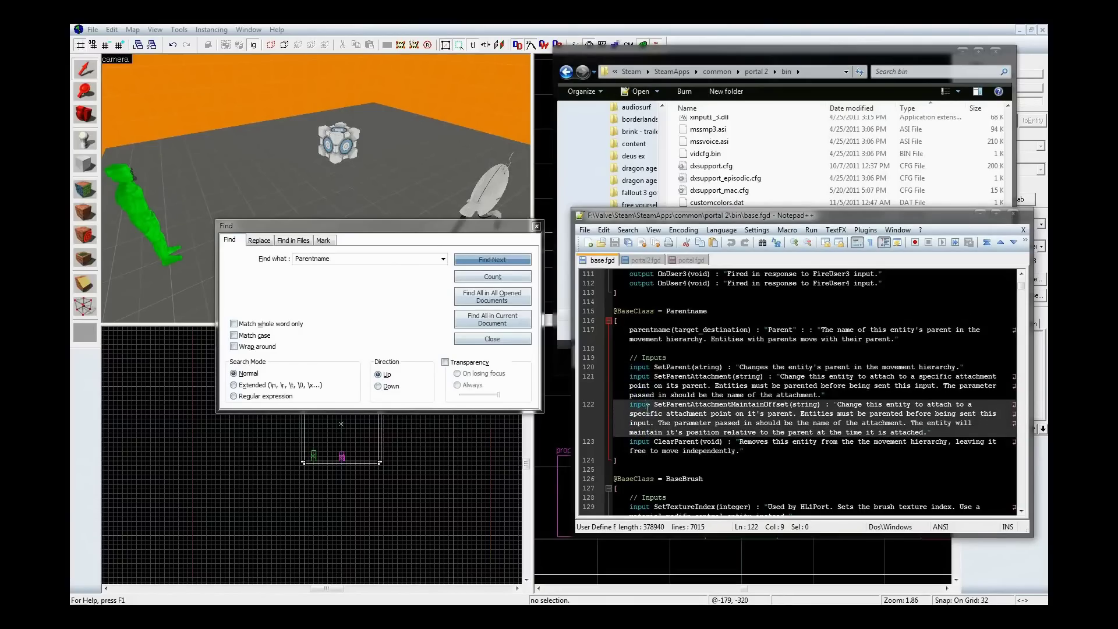
- Return to portal.fgd and locate the class declaration line of npc_portal_turret_floor
click(646, 260)
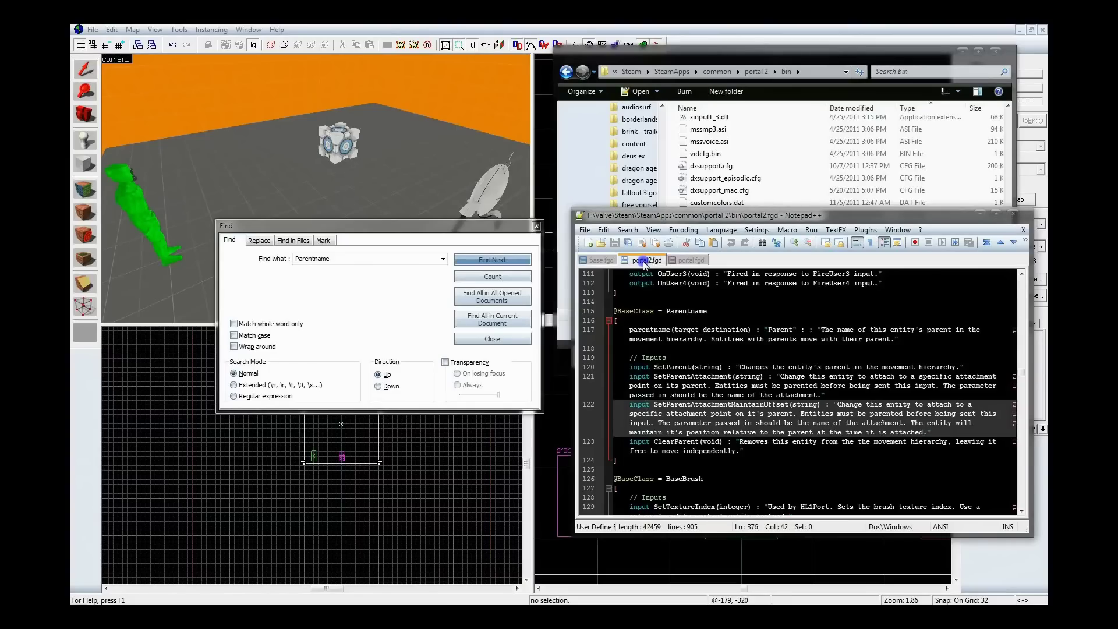
click(690, 260)
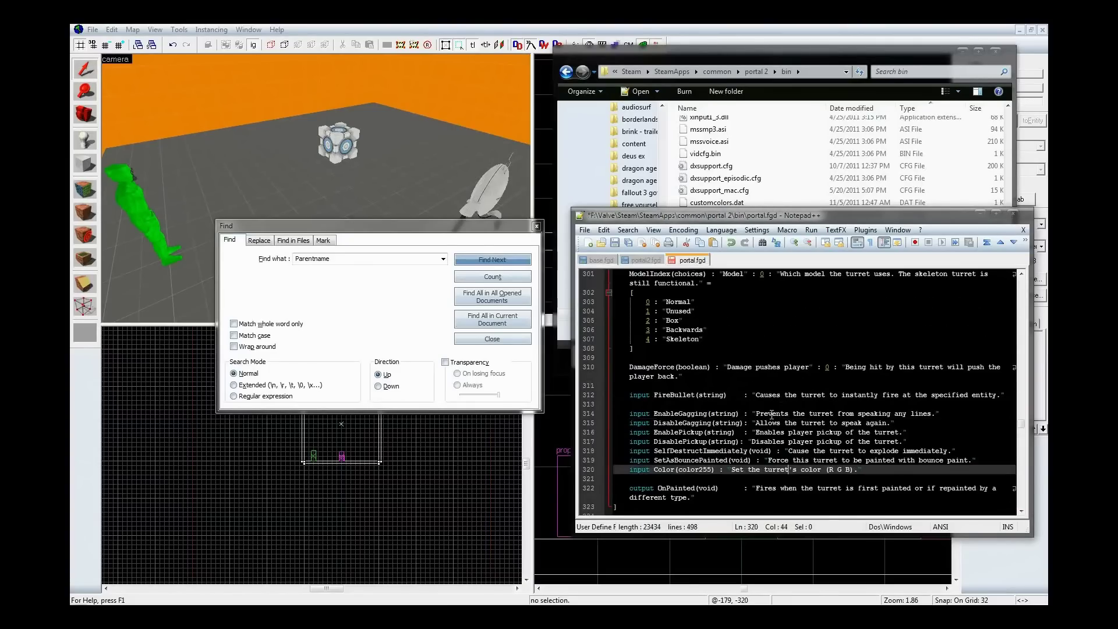
scroll(772, 414, up, 7)
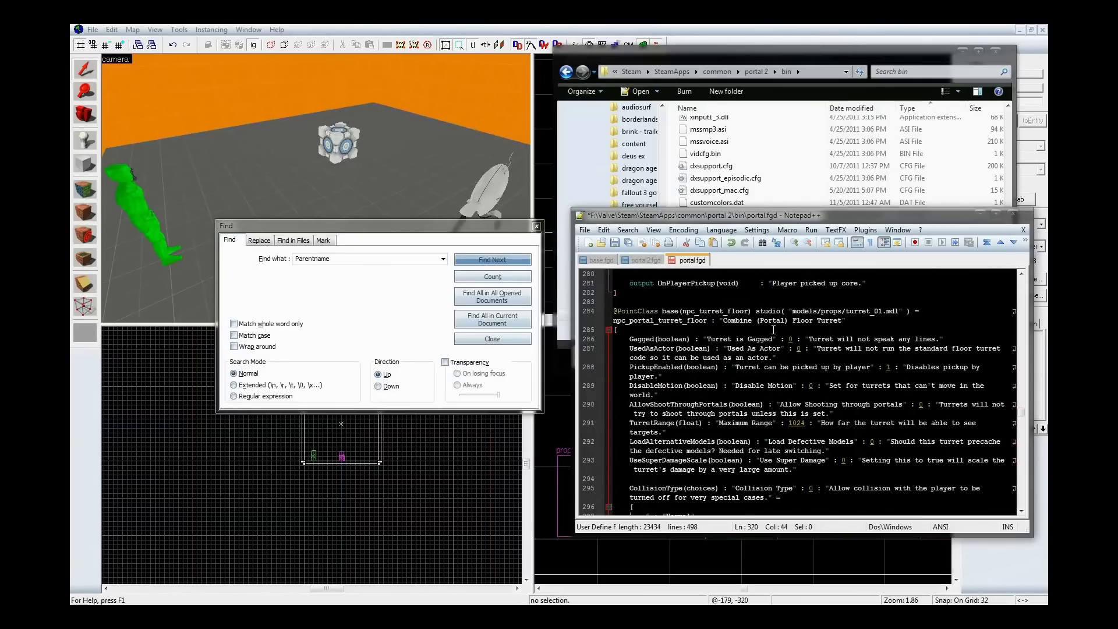
- Try adding Parentname after npc_turret_floor in the turret's base class list, then remove it
click(750, 314)
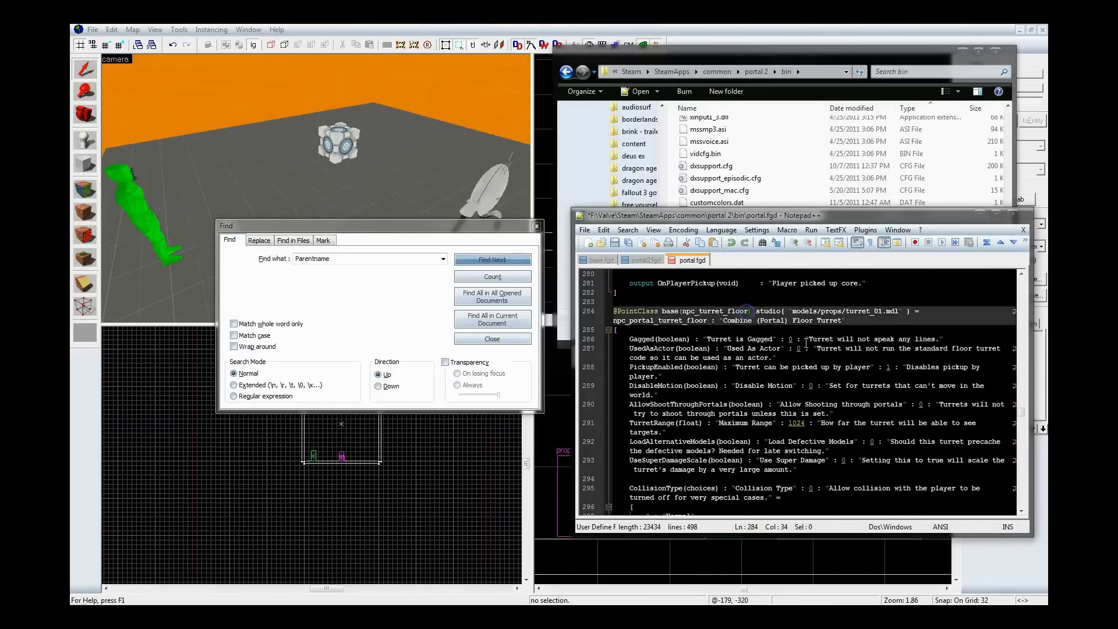
text(,Parentname)
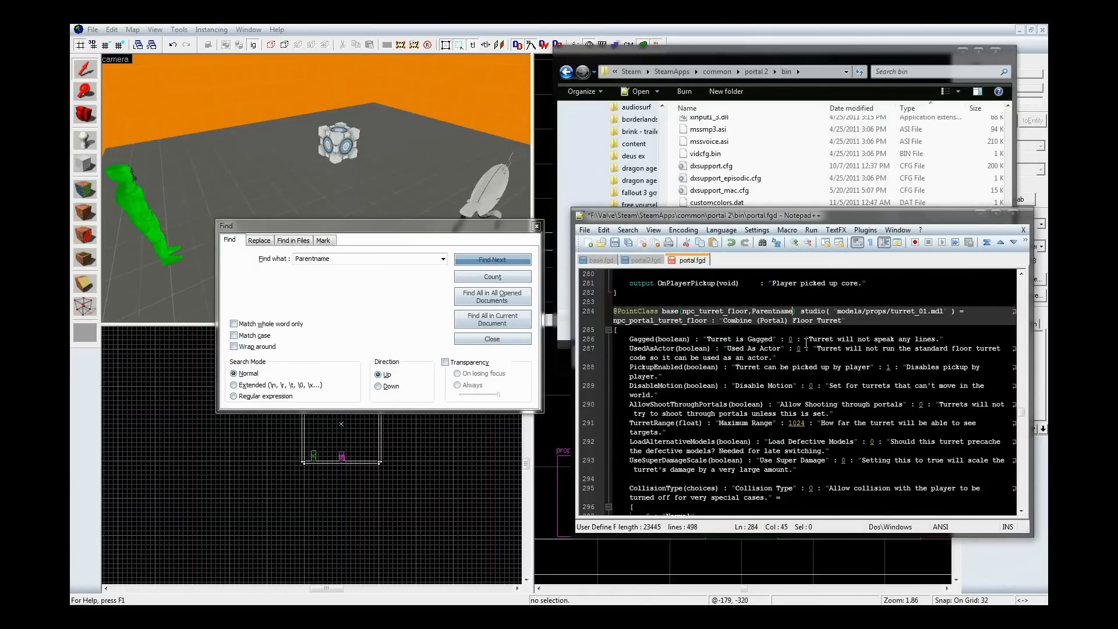
key(BackSpace)
key(BackSpace)
key(BackSpace)
key(BackSpace)
key(BackSpace)
key(BackSpace)
key(BackSpace)
key(BackSpace)
key(BackSpace)
key(BackSpace)
key(BackSpace)
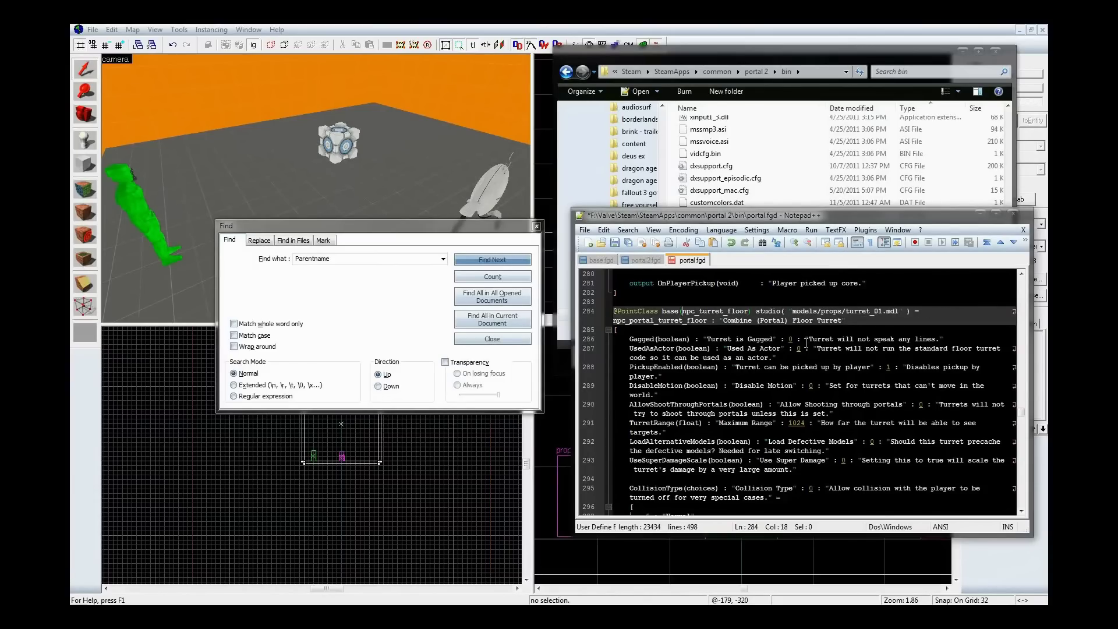
- Insert Parentname before npc_turret_floor in the npc_portal_turret_floor base class list and save portal.fgd
text(Parentname,)
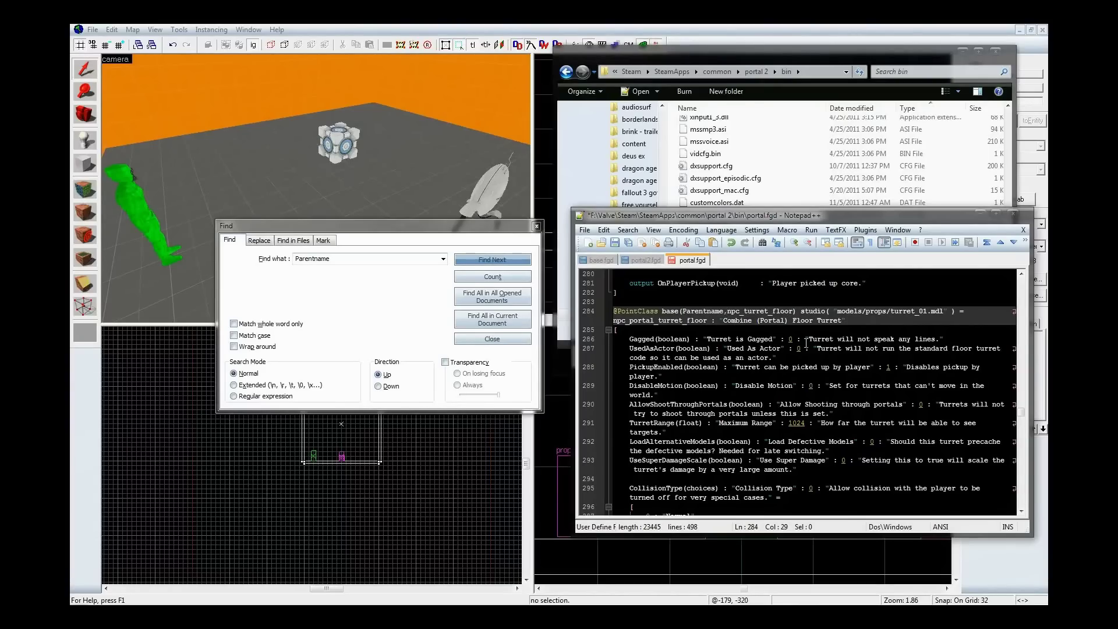
key(ctrl+s)
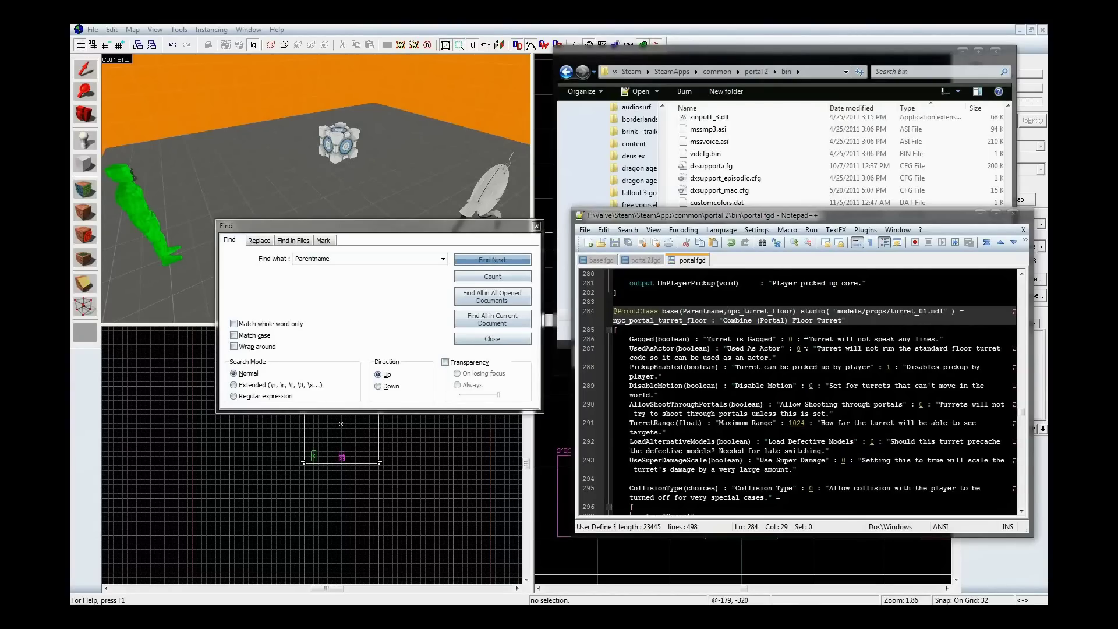
- Switch to Hammer, restart it to reload the entity definitions, and open the map fgdEdit_temp.vmf
click(771, 26)
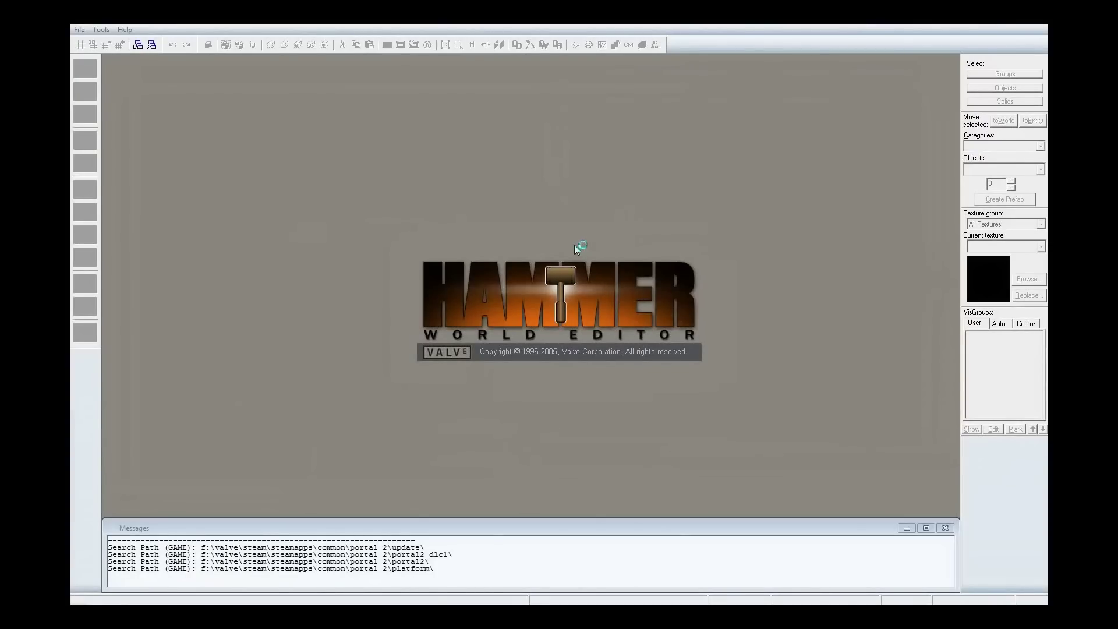
click(554, 146)
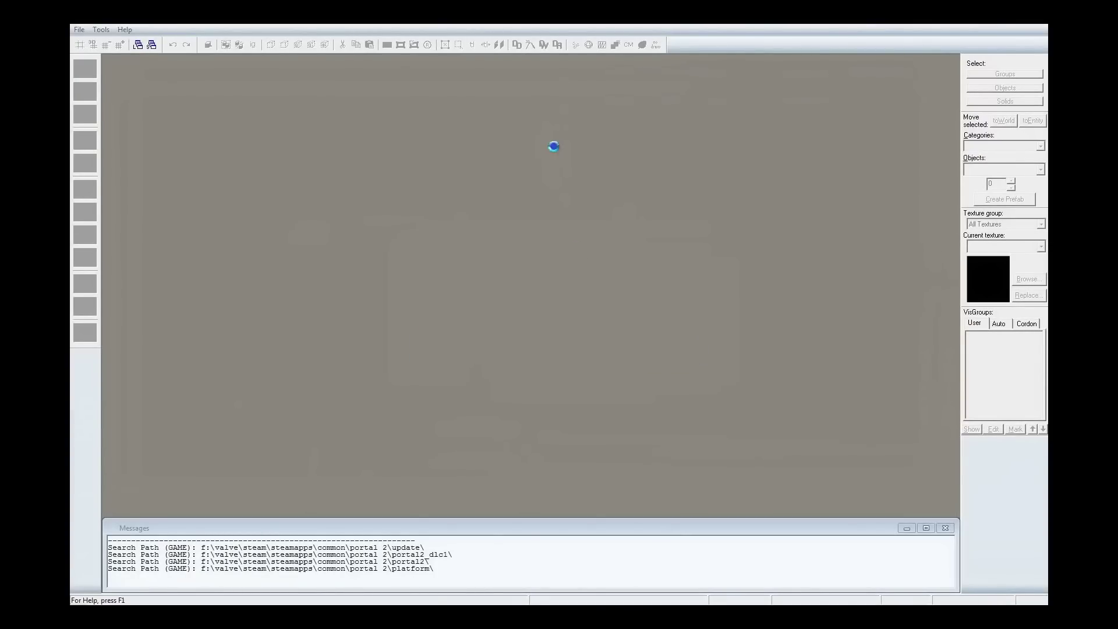
key(ctrl+o)
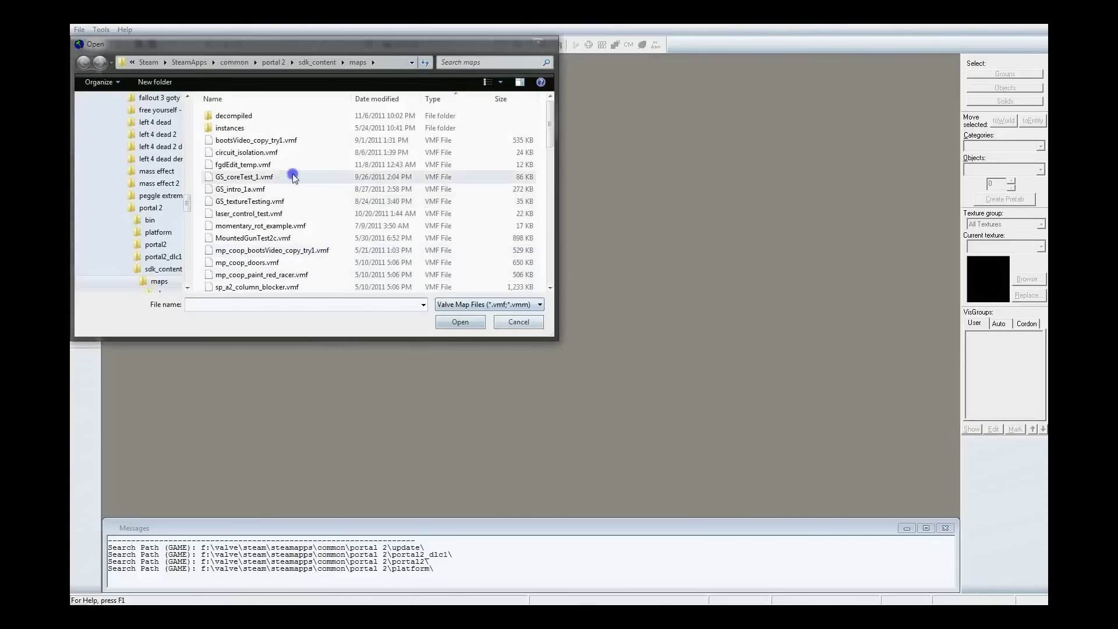
double_click(272, 166)
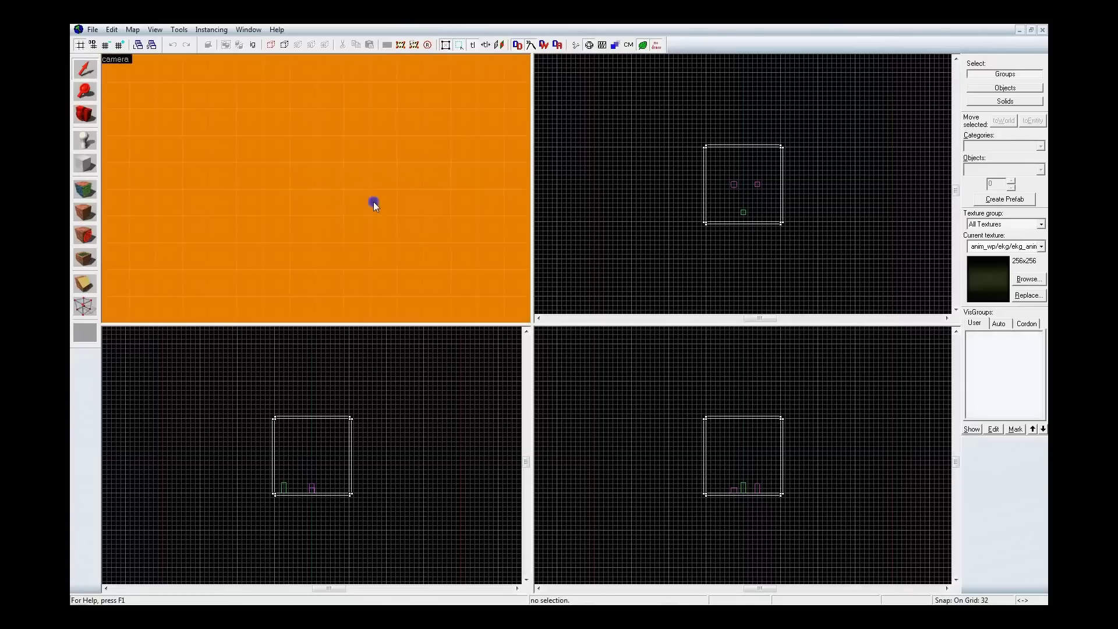
key(s)
key(w)
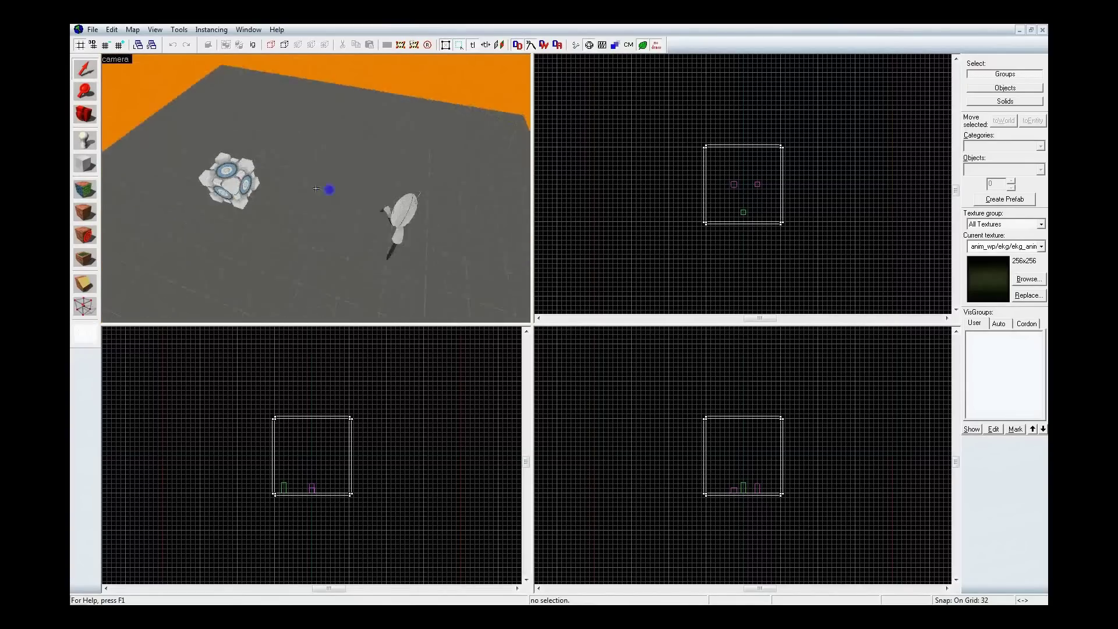
- Examine the weighted cube's entity help for the Color input in its inputs section
key(z)
double_click(210, 203)
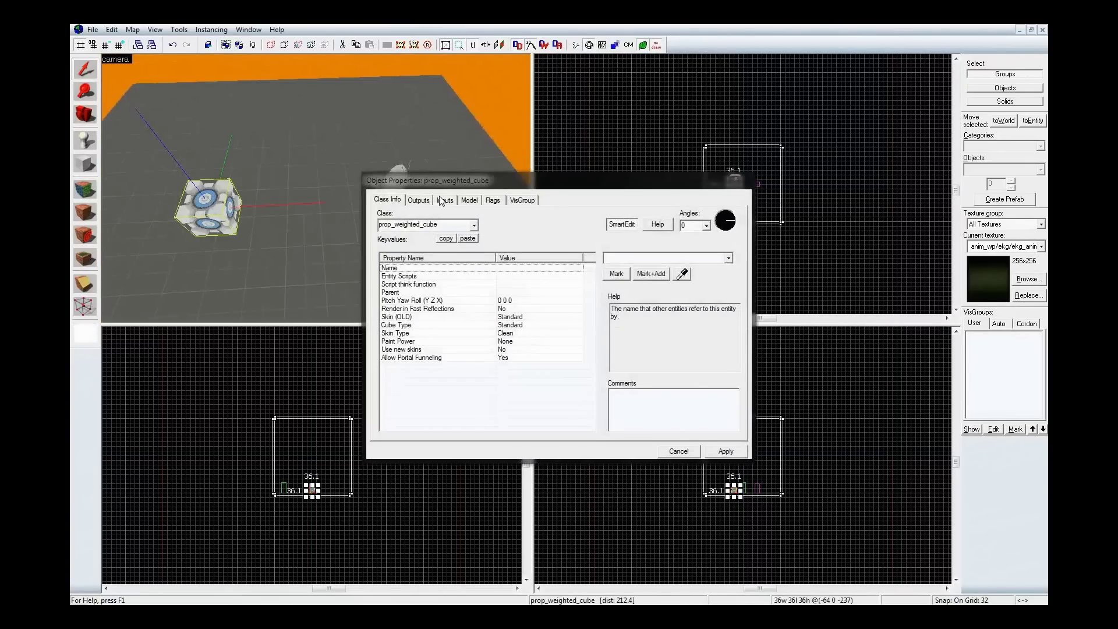
click(658, 224)
click(303, 164)
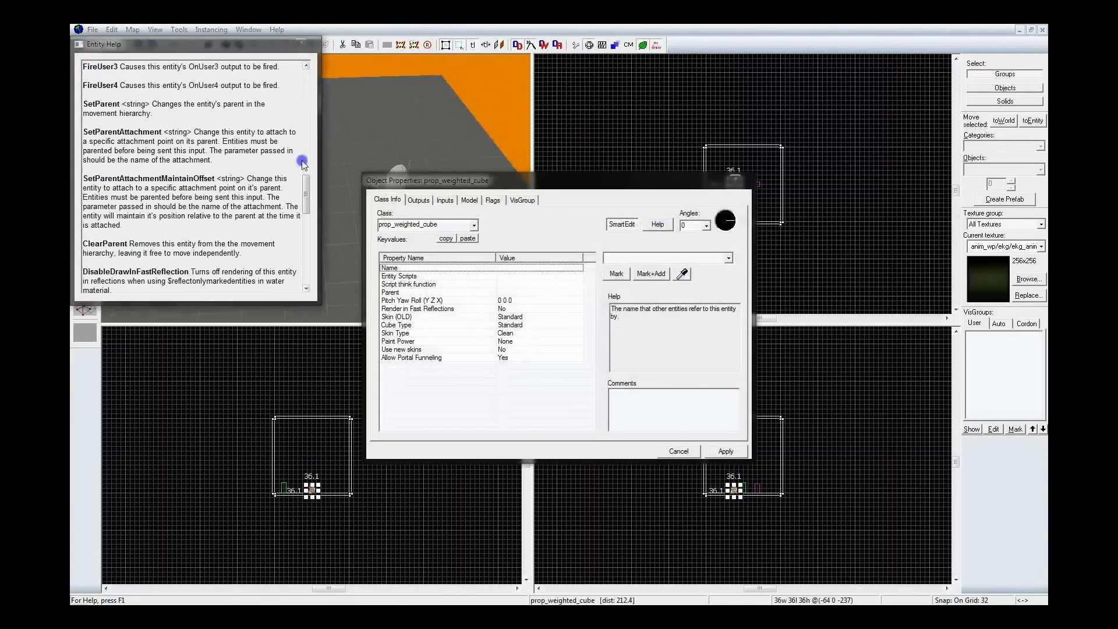
drag(302, 200, 302, 240)
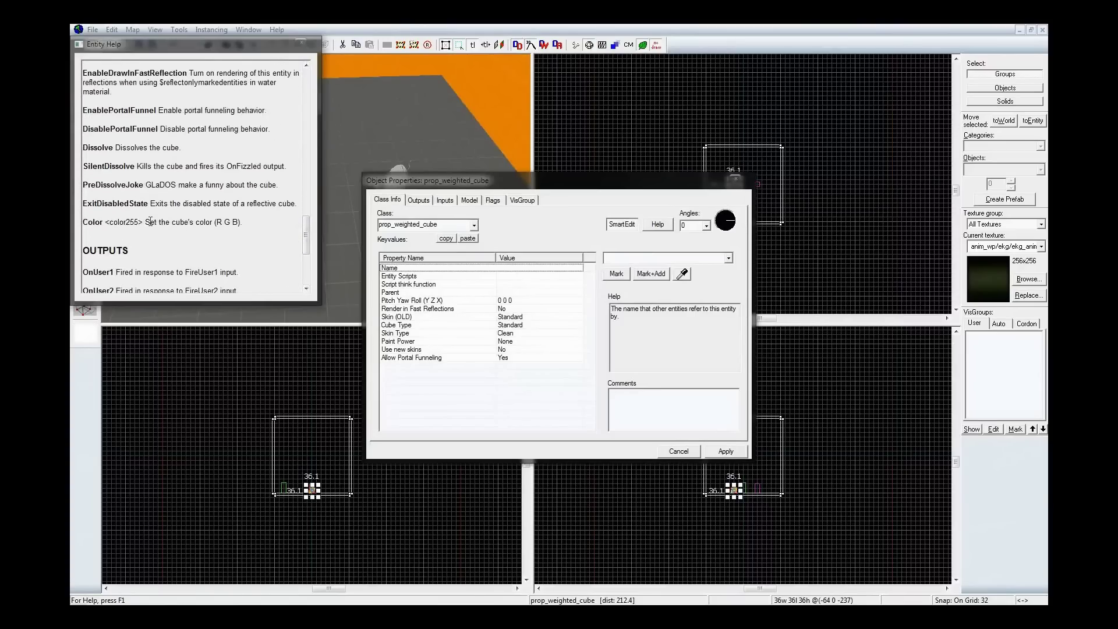
click(240, 222)
click(301, 43)
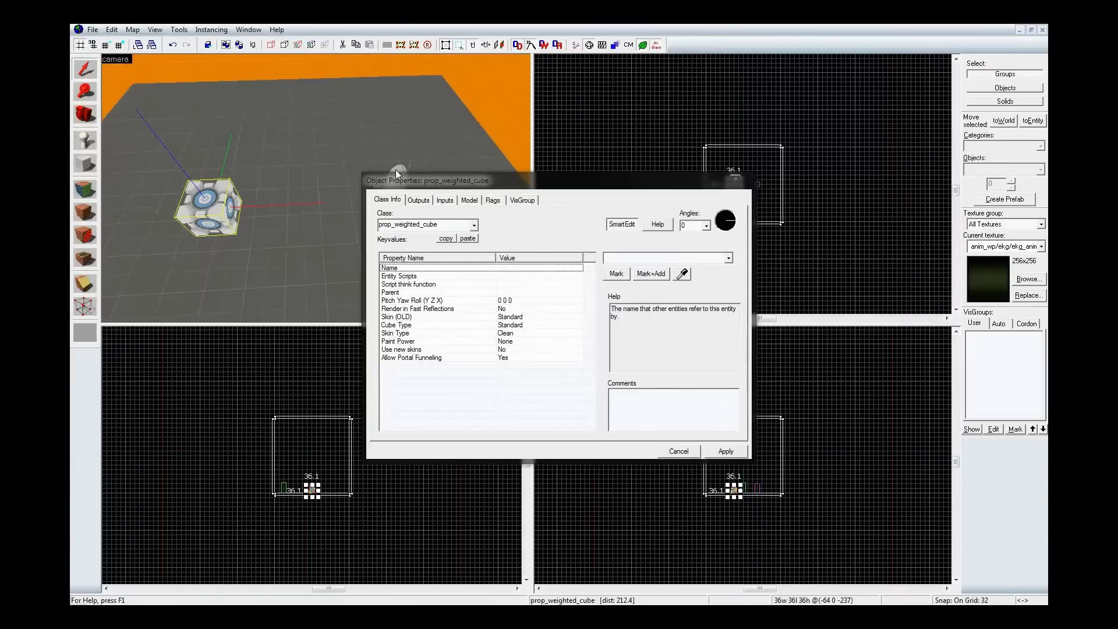
- Inspect the floor turret's Parent property and check its entity help for the Color input
click(396, 169)
key(z)
key(w)
key(d)
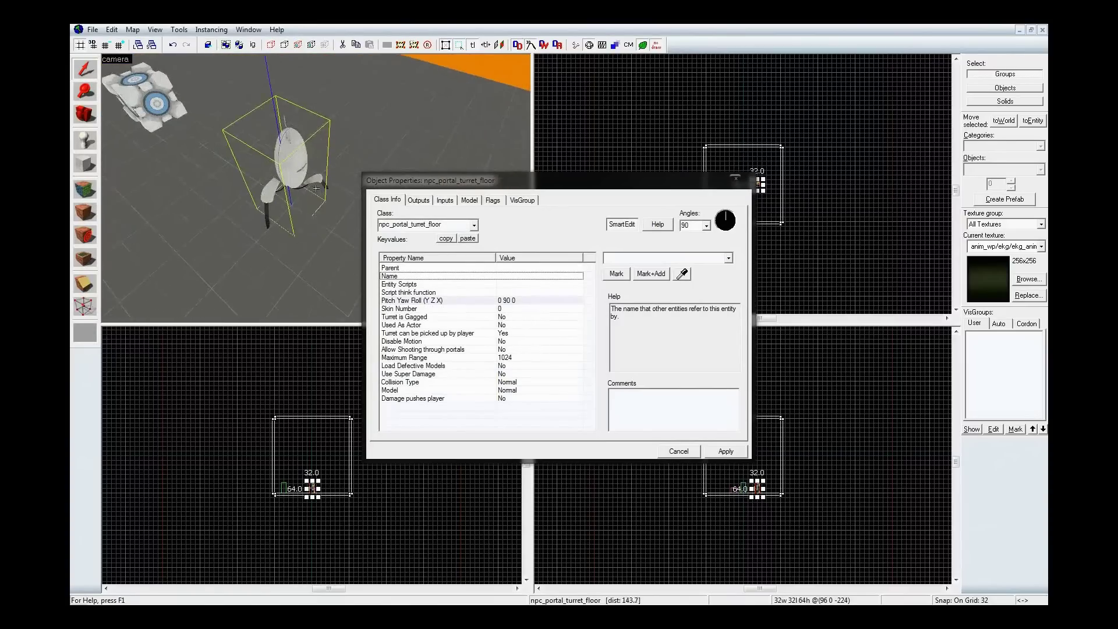
key(w)
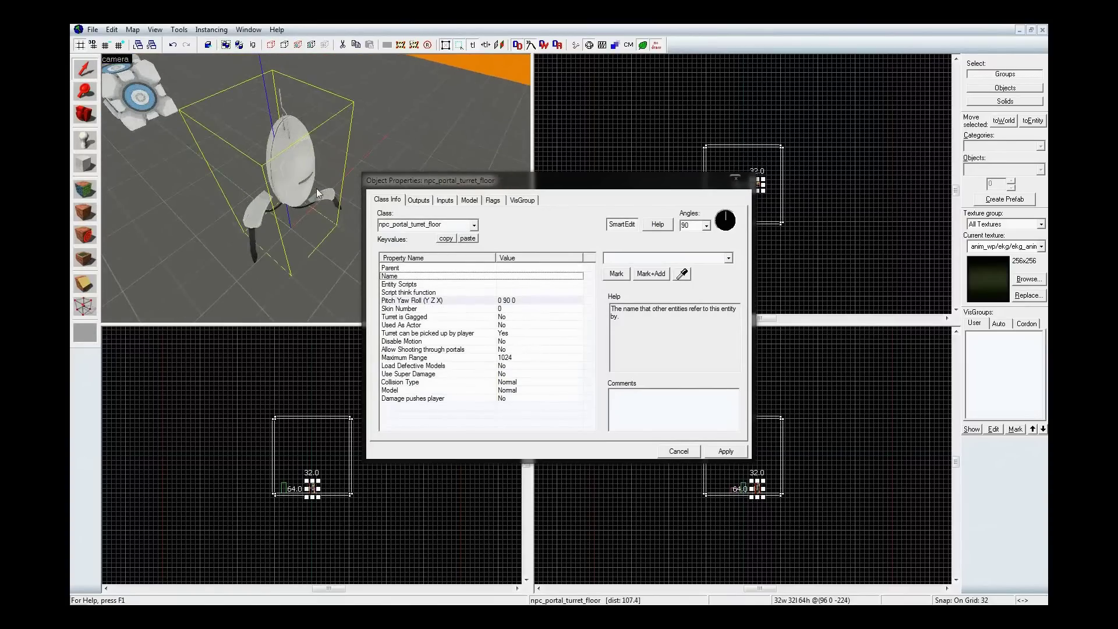
click(490, 270)
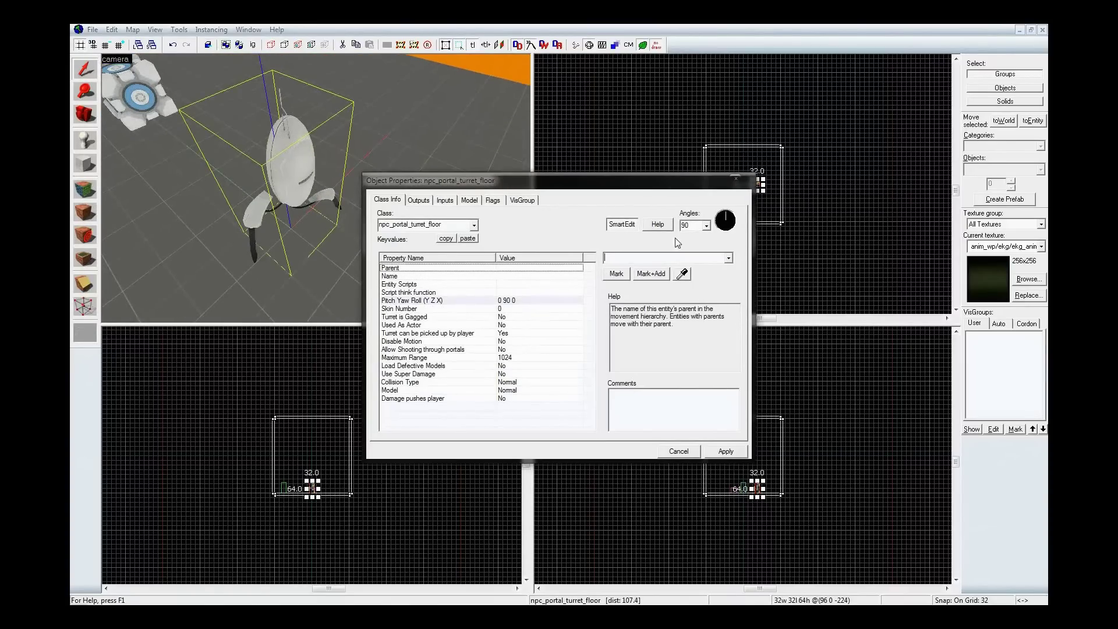
click(658, 225)
drag(307, 91, 319, 244)
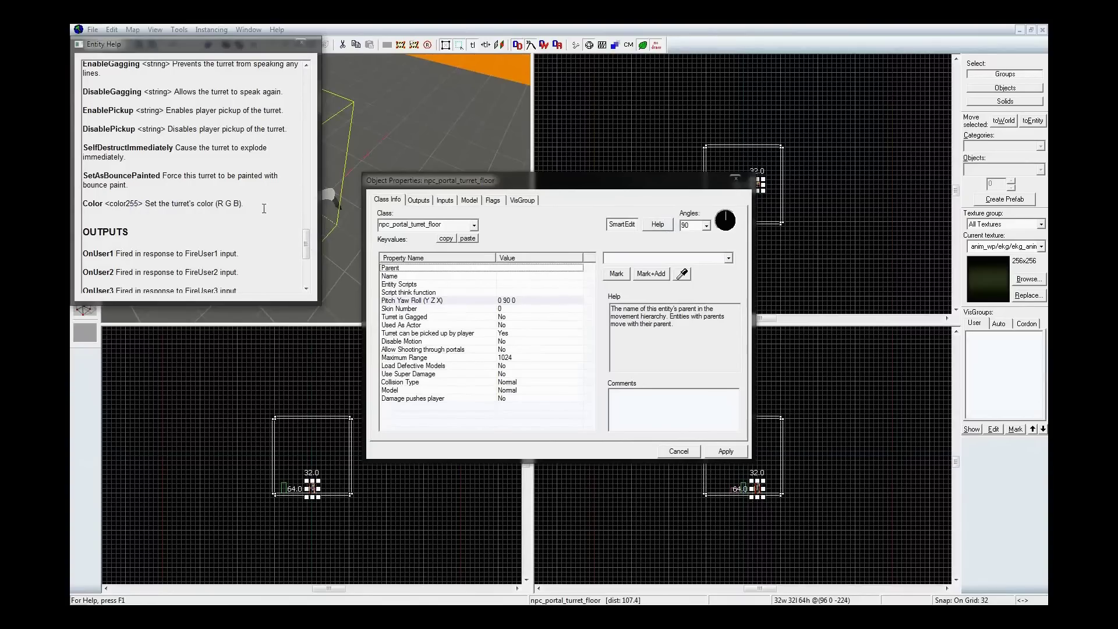
click(301, 42)
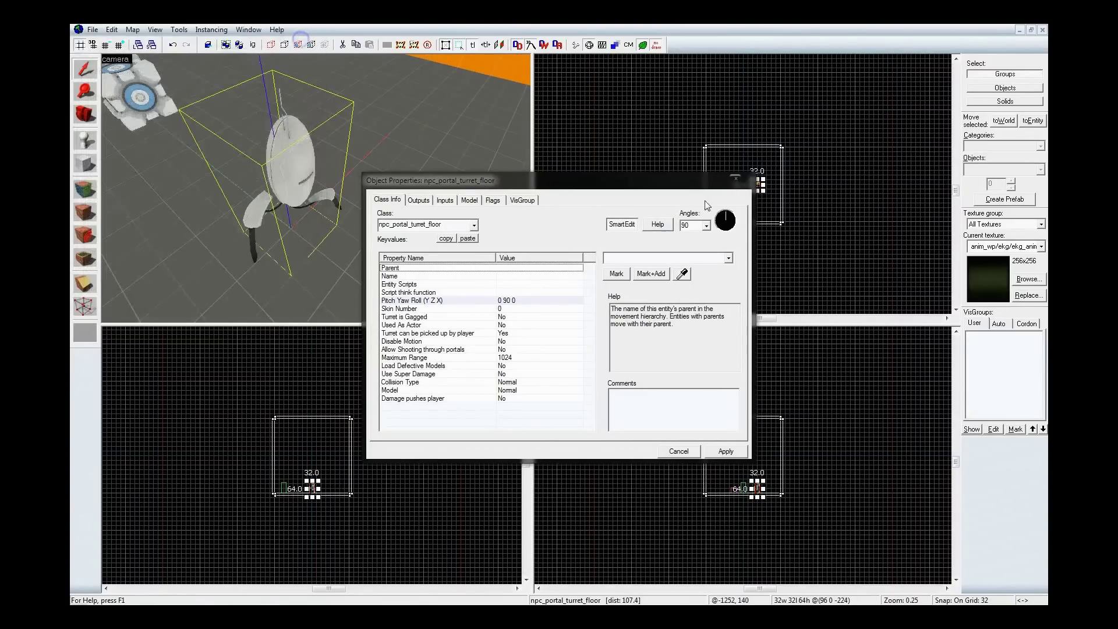
click(734, 180)
- Name the npc_portal_turret_floor entity Tom
click(739, 114)
key(z)
key(s)
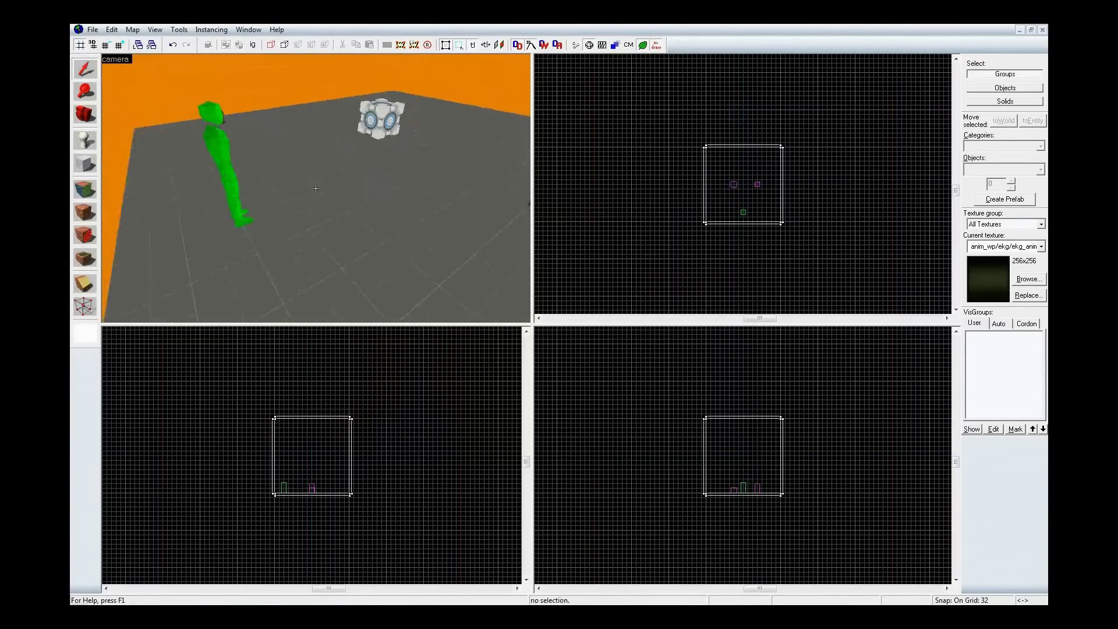
key(z)
click(381, 166)
key(alt+Return)
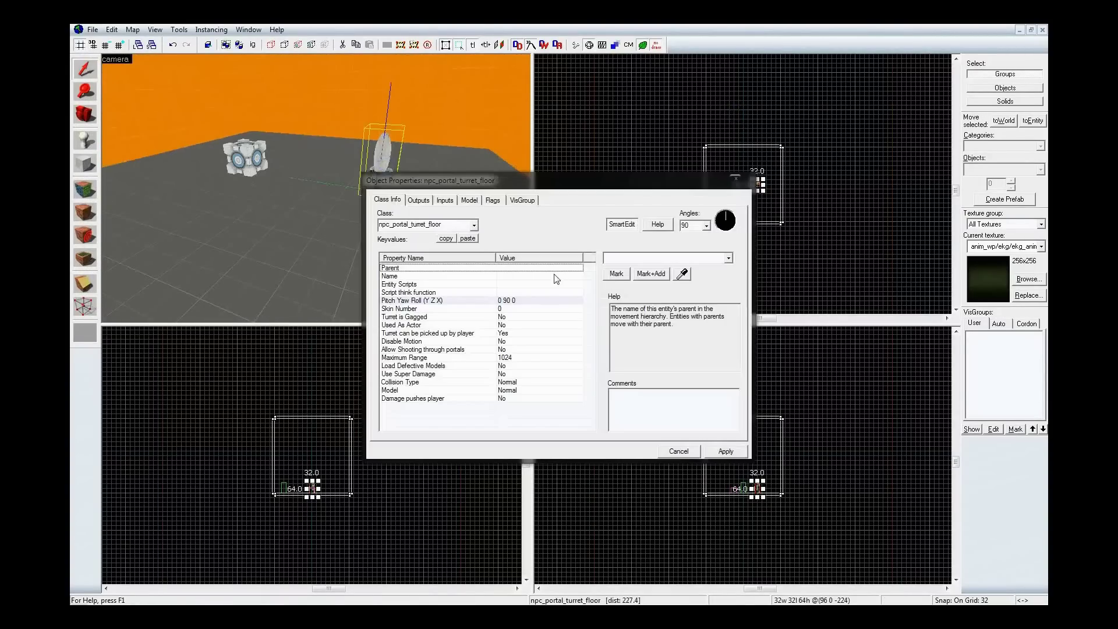
click(556, 276)
click(645, 258)
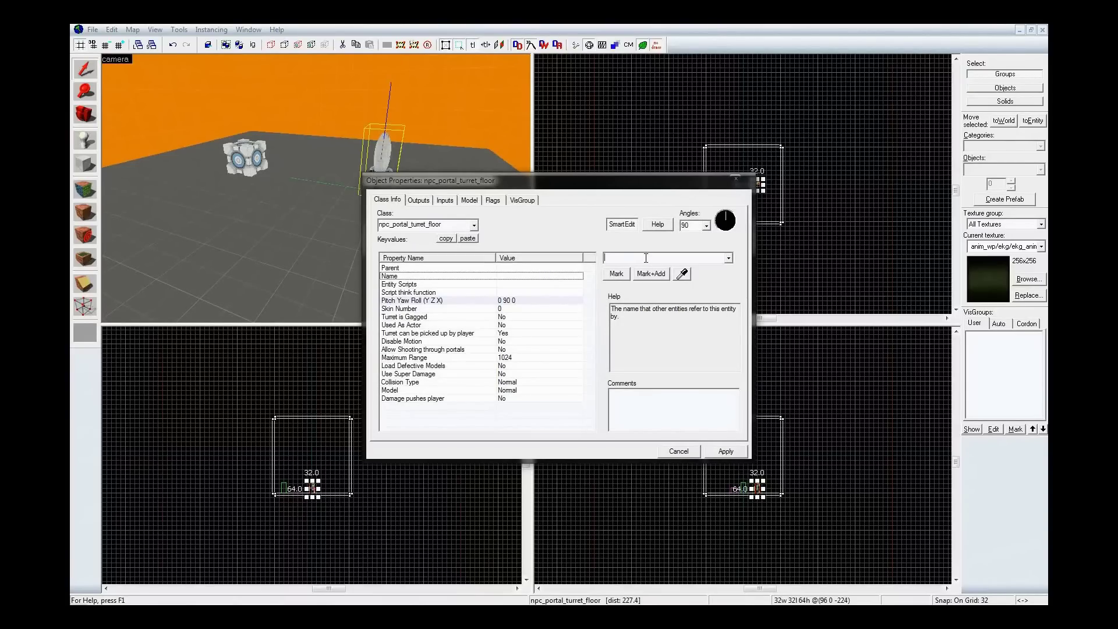
text(Tom)
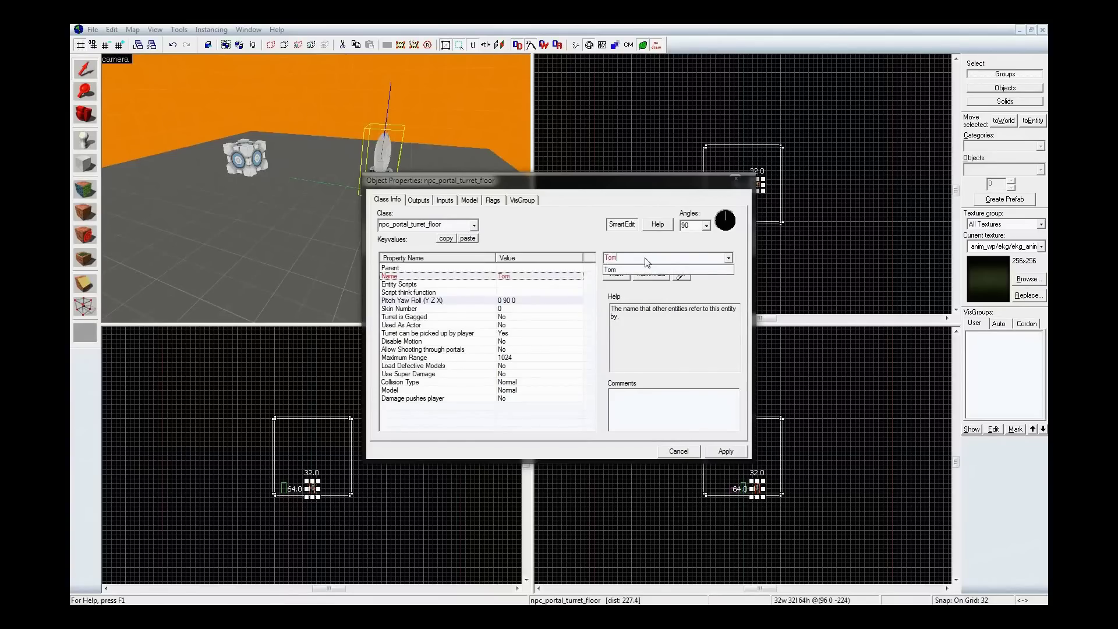
key(Return)
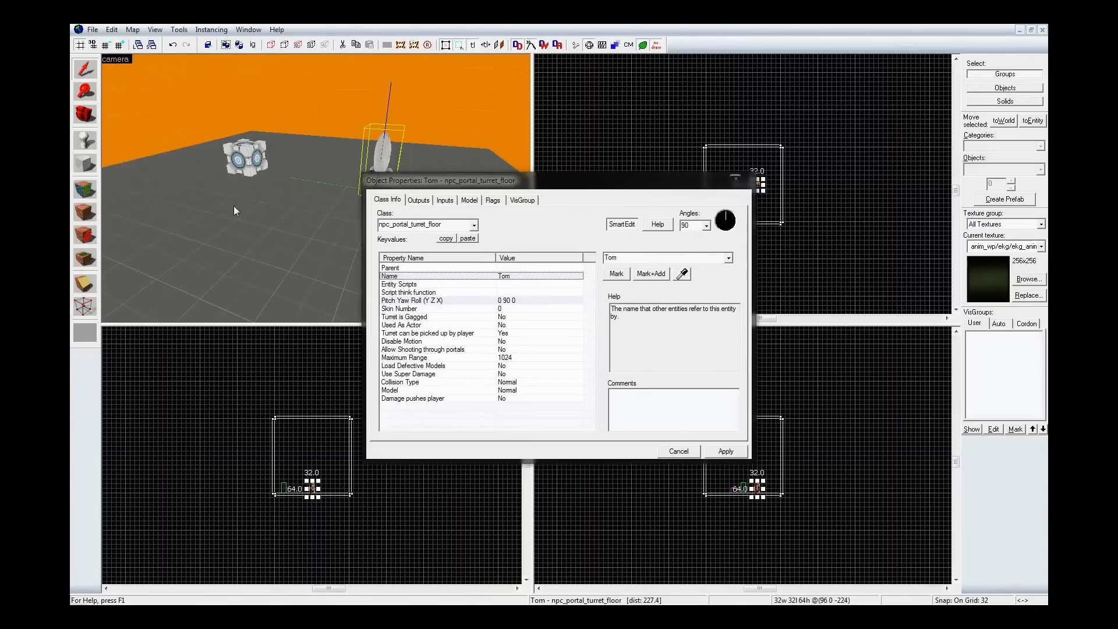
- Name the prop_weighted_cube entity Tim and close its properties
click(238, 161)
click(662, 257)
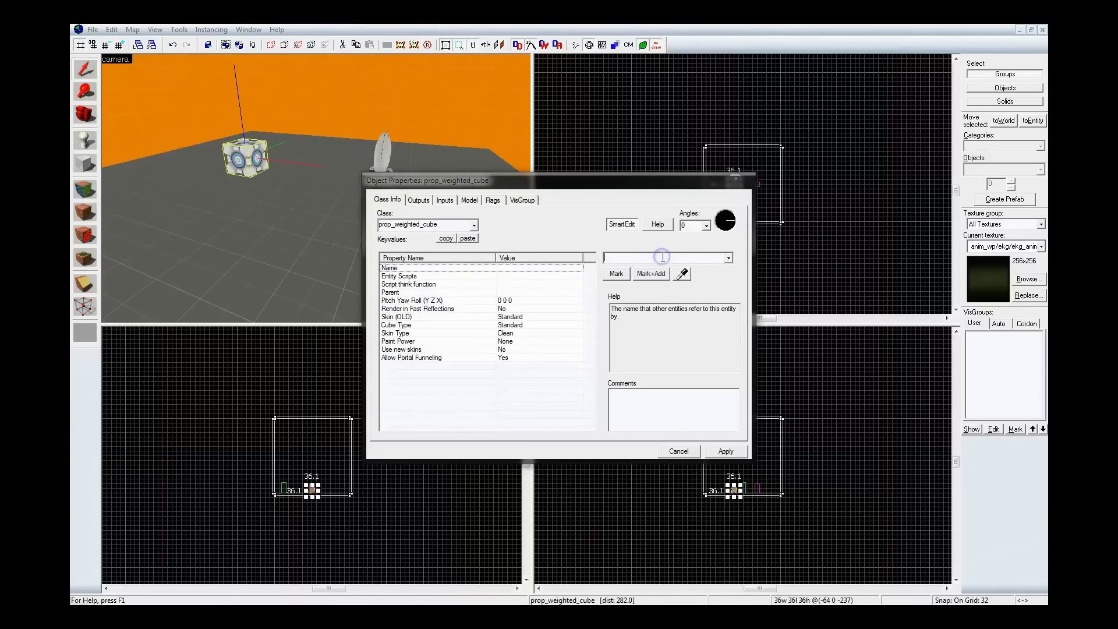
text(Tim)
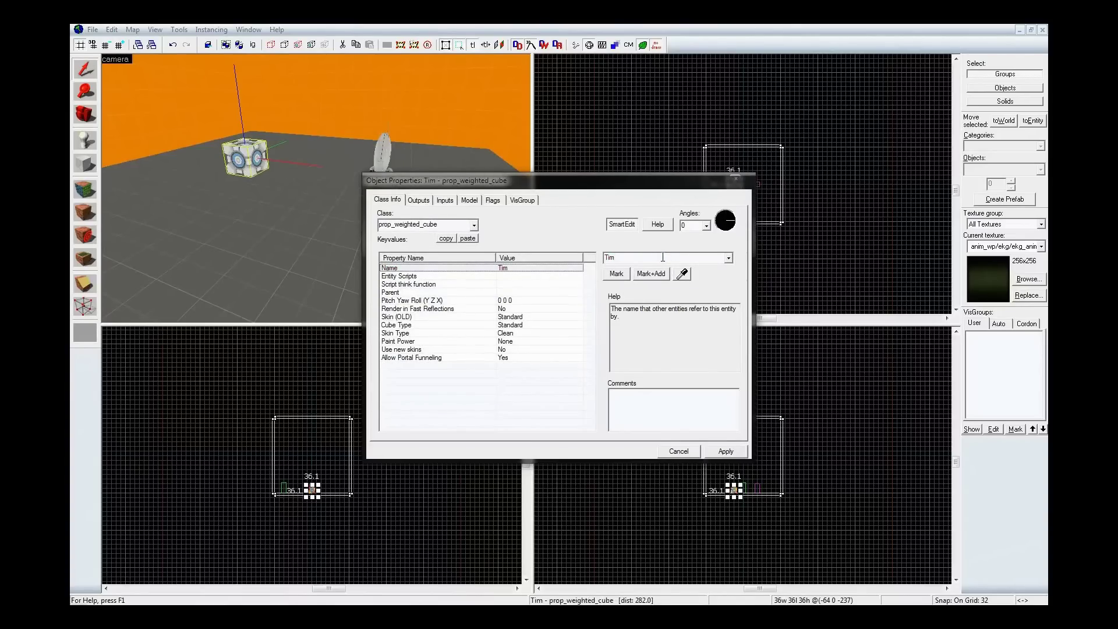
click(737, 180)
- Place a logic_relay entity on the floor in front of the cube
key(shift+e)
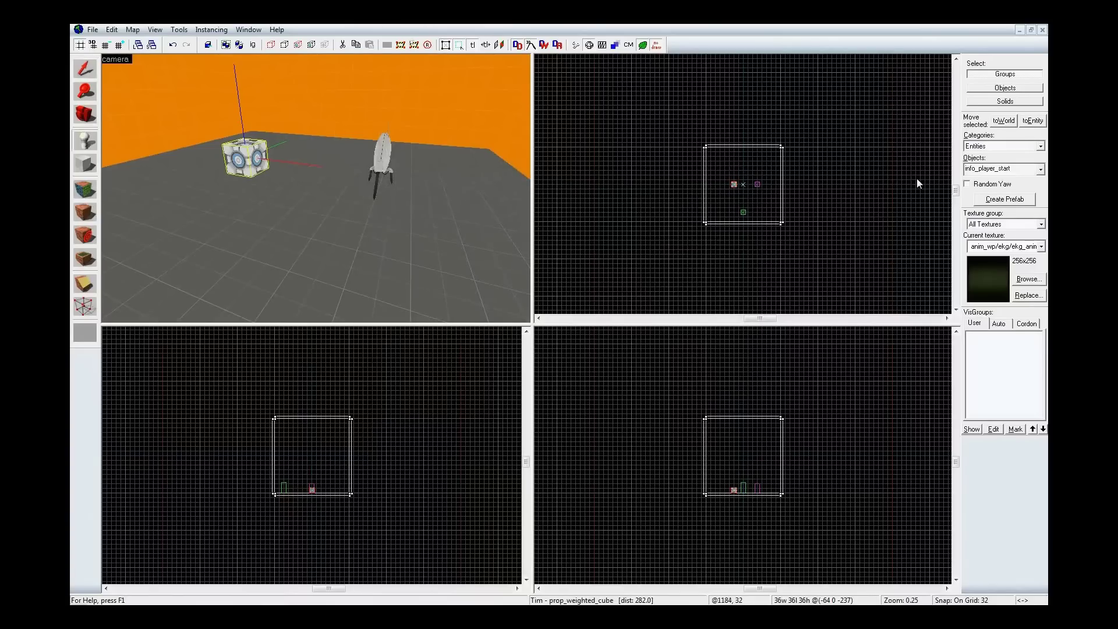
click(1003, 168)
text(rela)
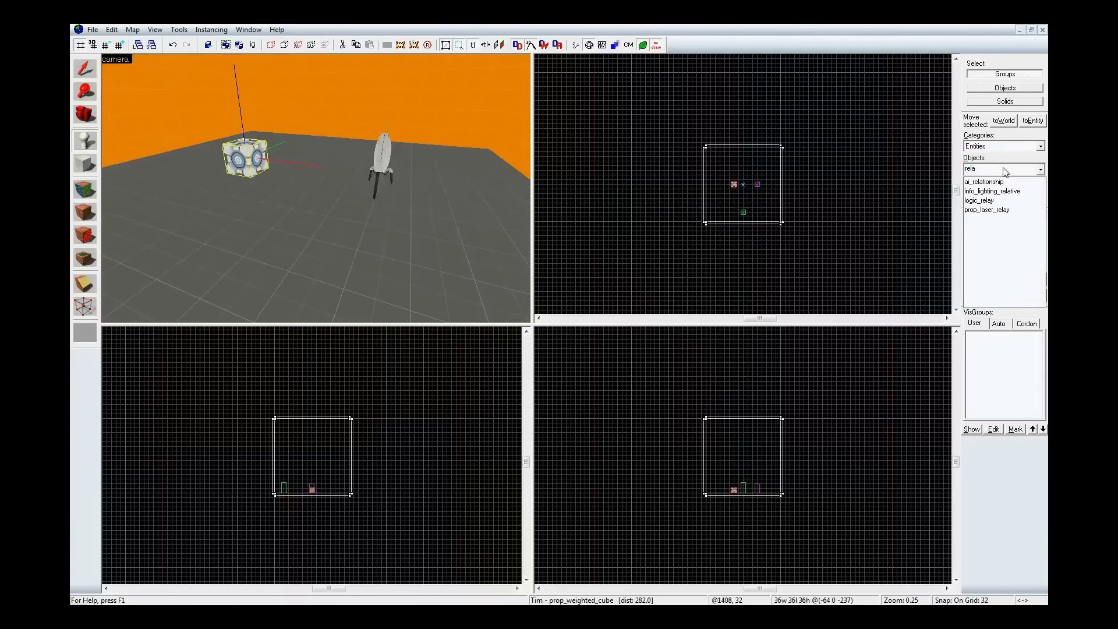
click(1010, 199)
click(237, 208)
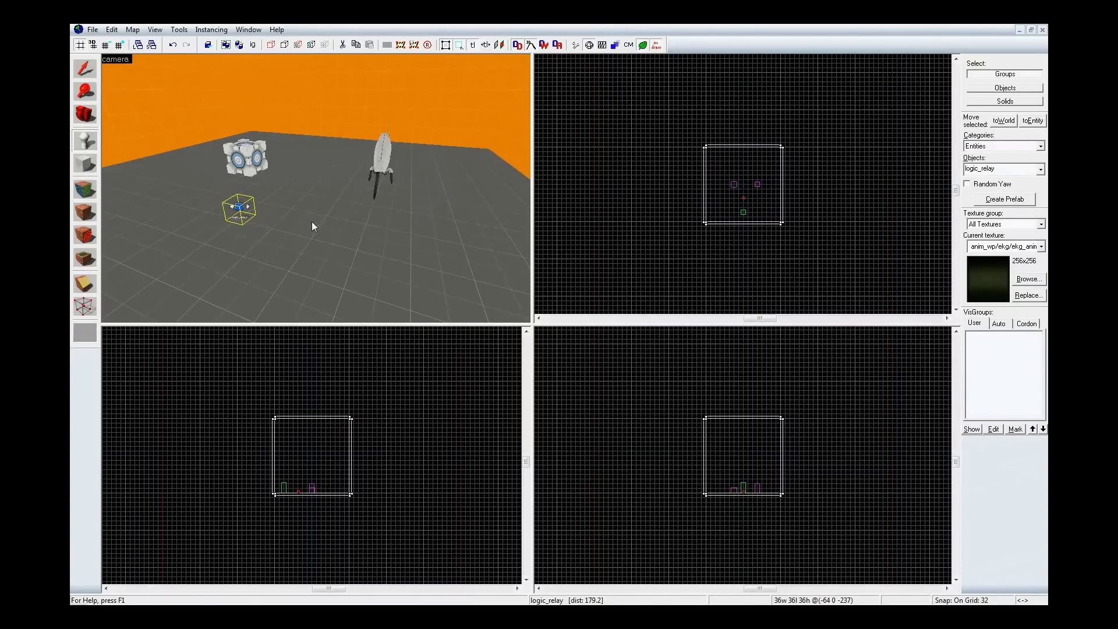
- Change the class of the newly placed logic_relay entity to logic_auto
key(alt+Return)
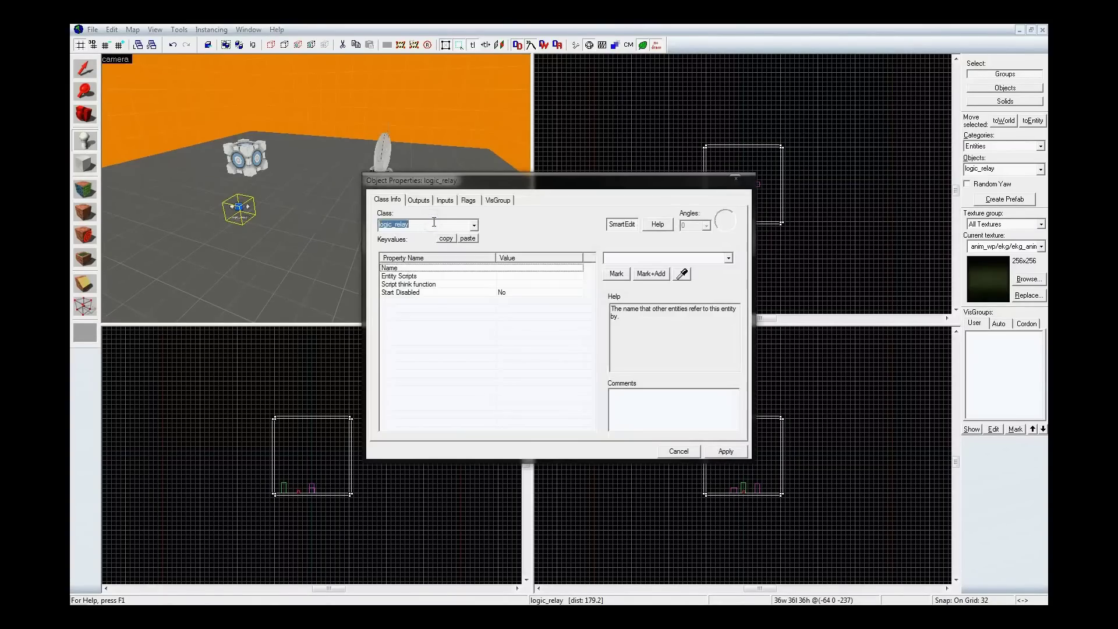
text(auto)
key(Down)
key(Down)
key(Return)
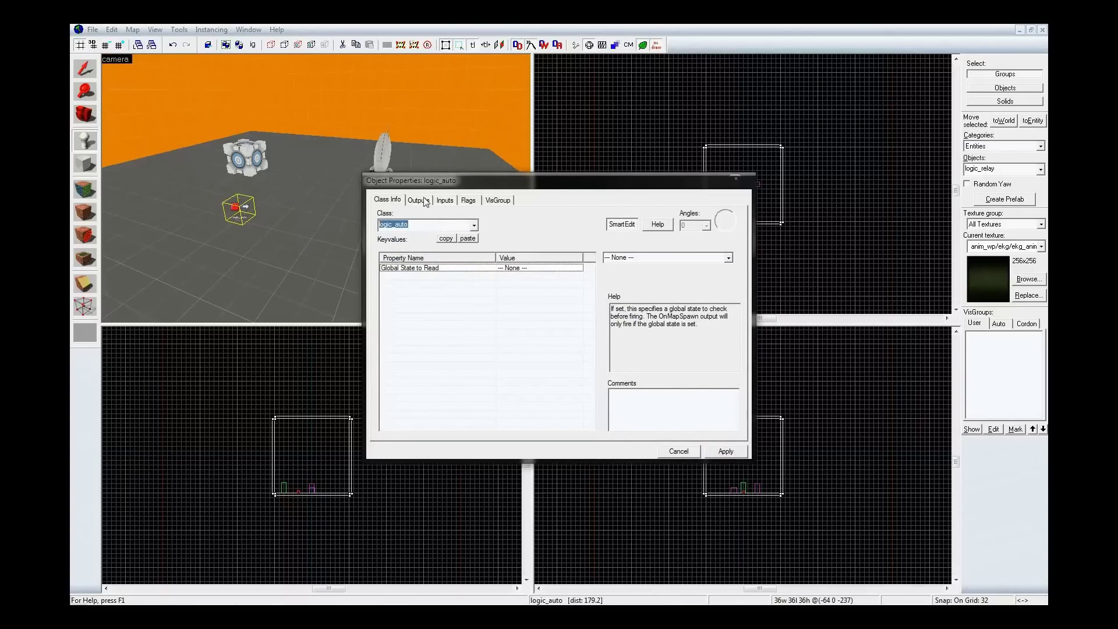
- Add an OnMapSpawn output to the logic_auto that targets the entity Tim
click(425, 201)
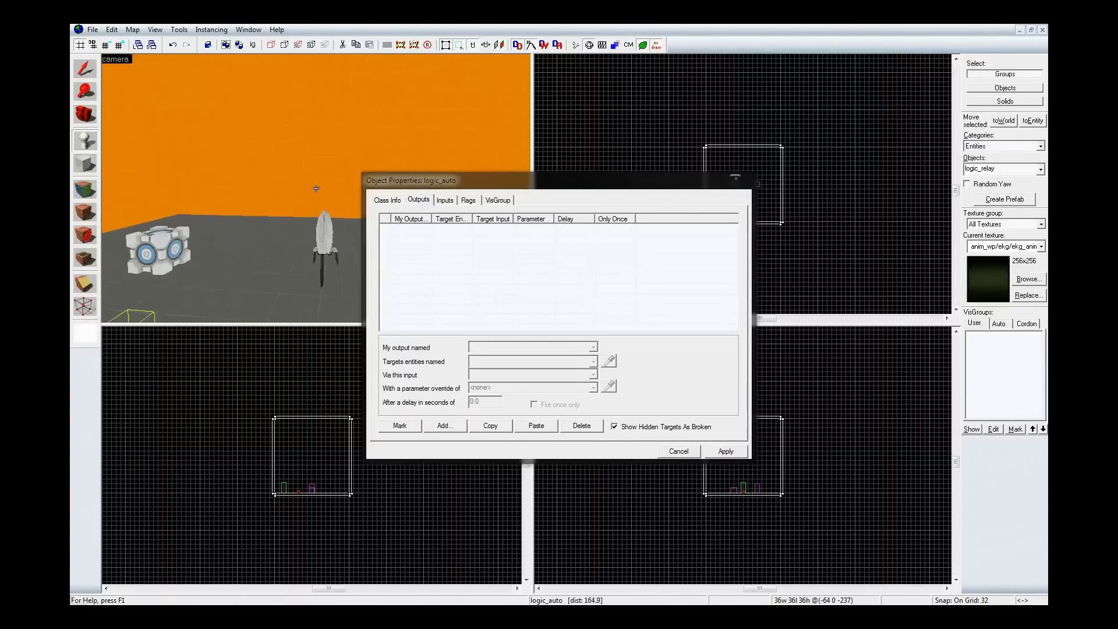
key(a)
key(s)
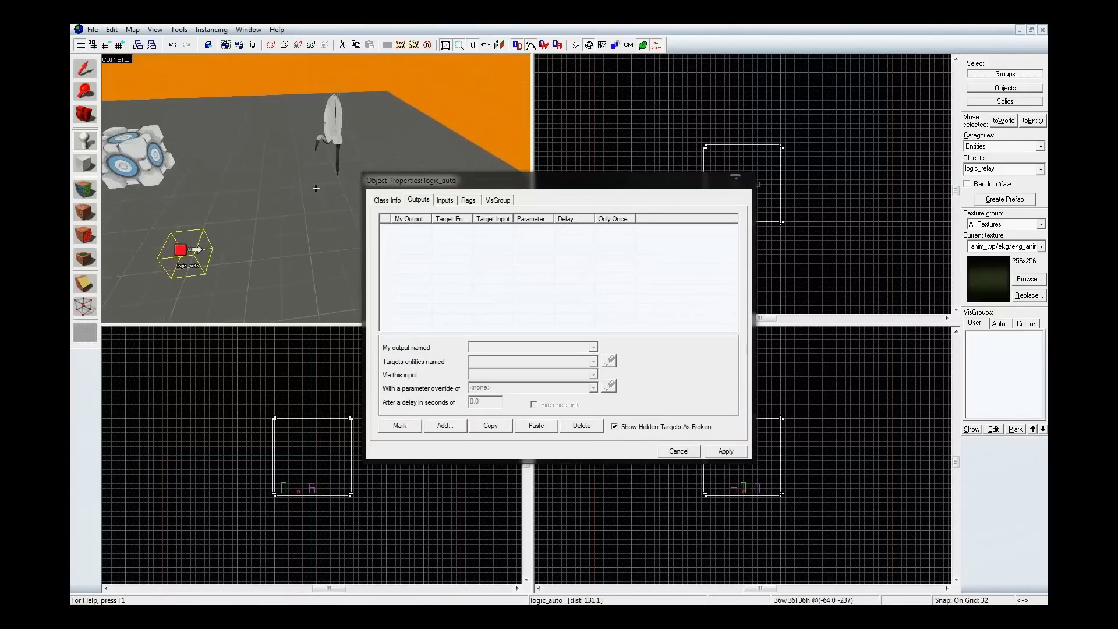
key(z)
click(444, 426)
click(593, 347)
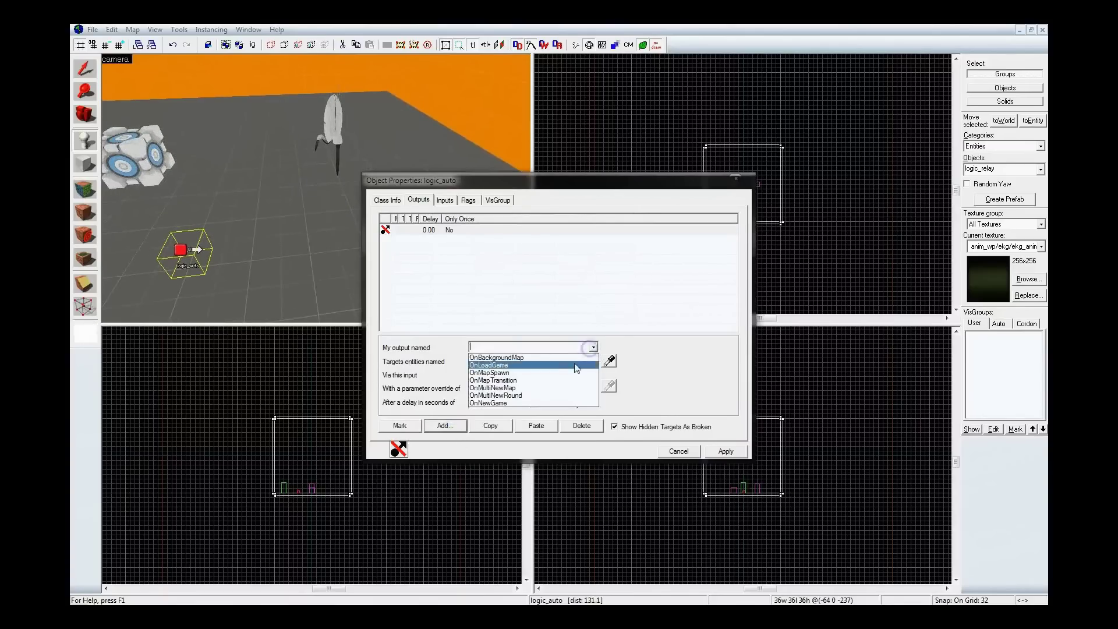
click(565, 373)
key(Tab)
text(Tim)
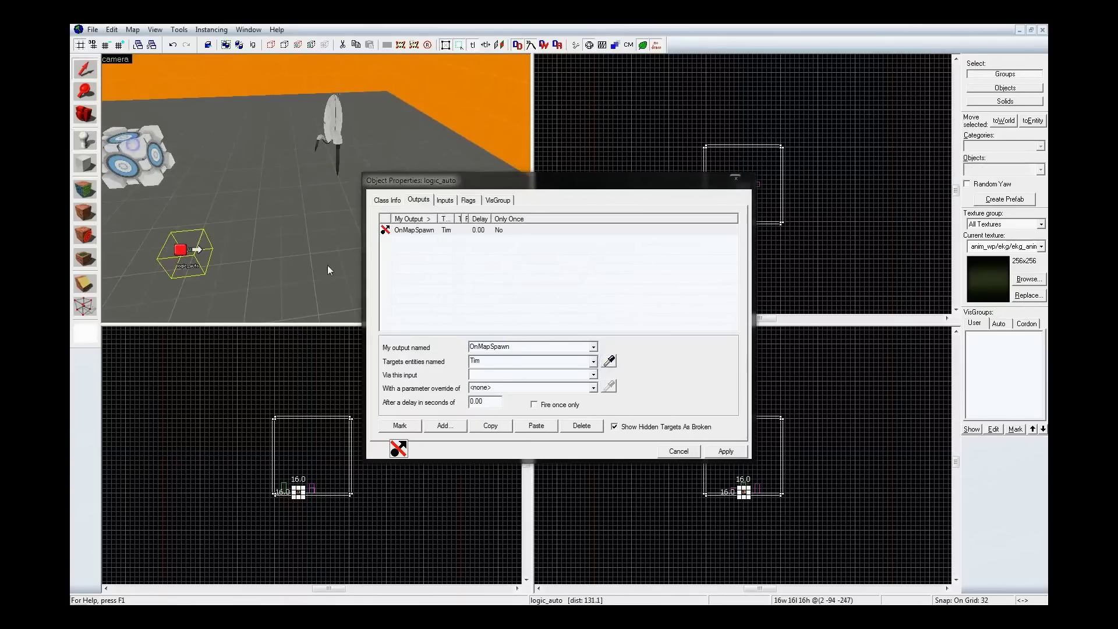
- Set the Tim output's input to Color with the parameter 0 255 255 and apply it
click(593, 374)
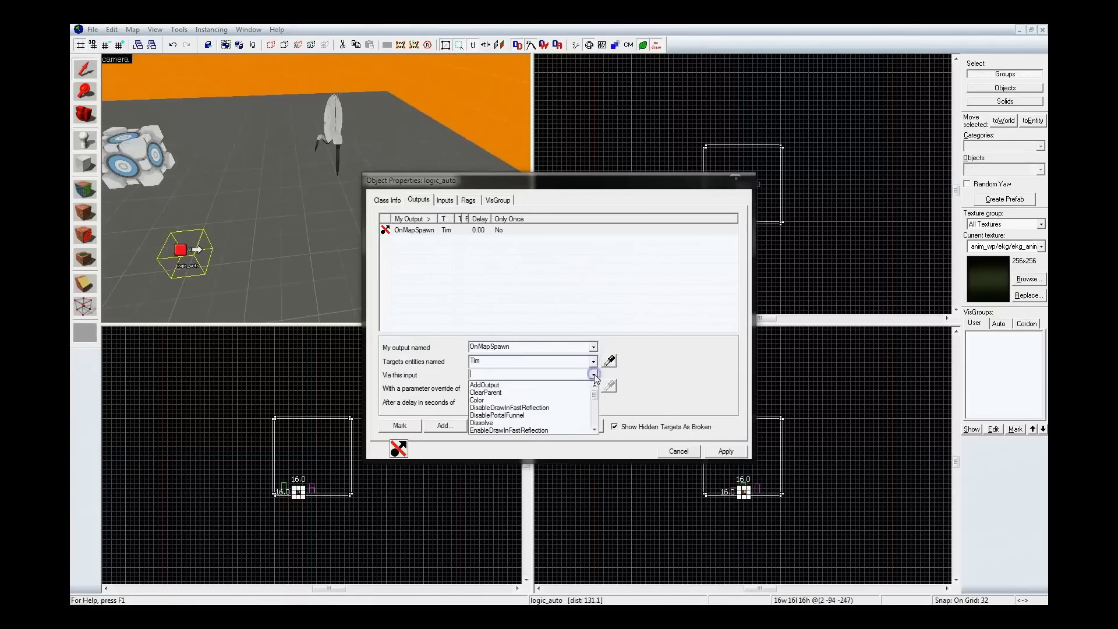
click(547, 396)
click(542, 384)
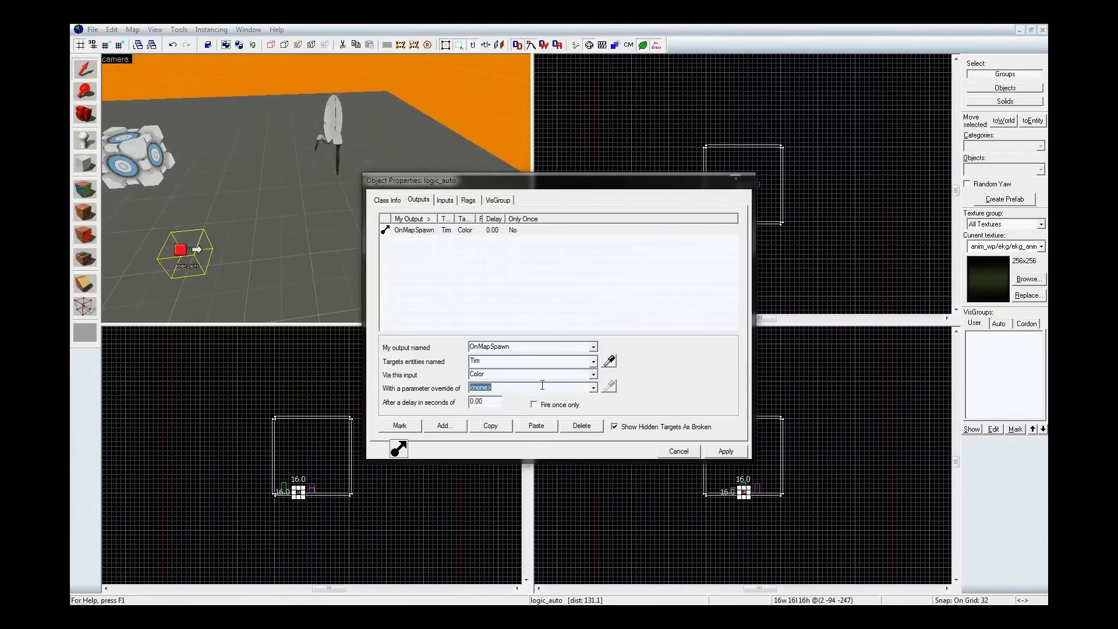
text(0 255 255)
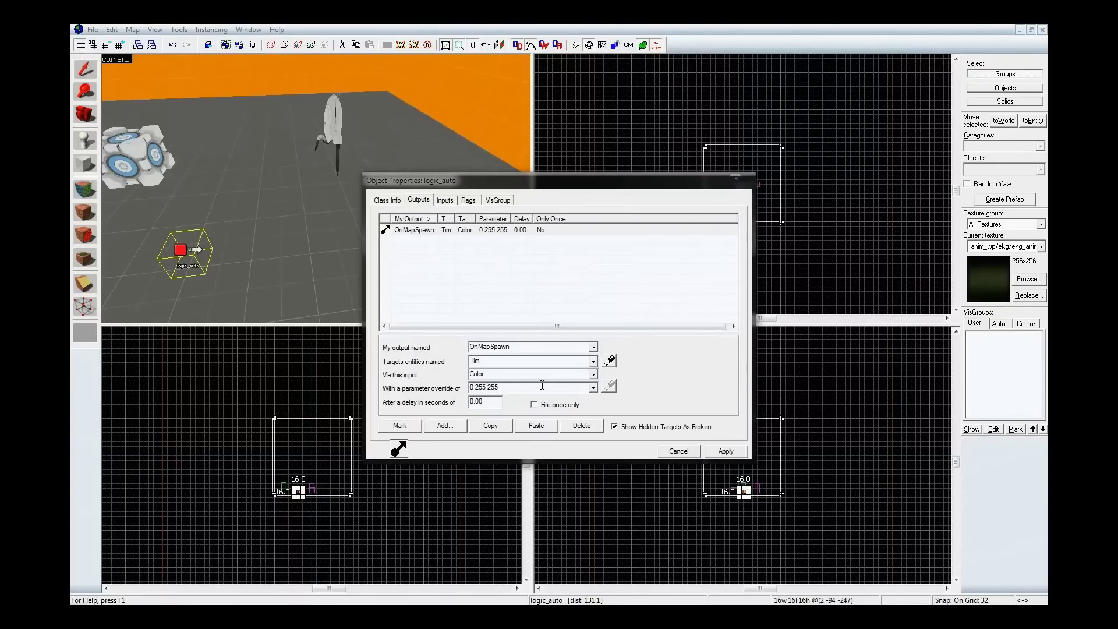
click(727, 453)
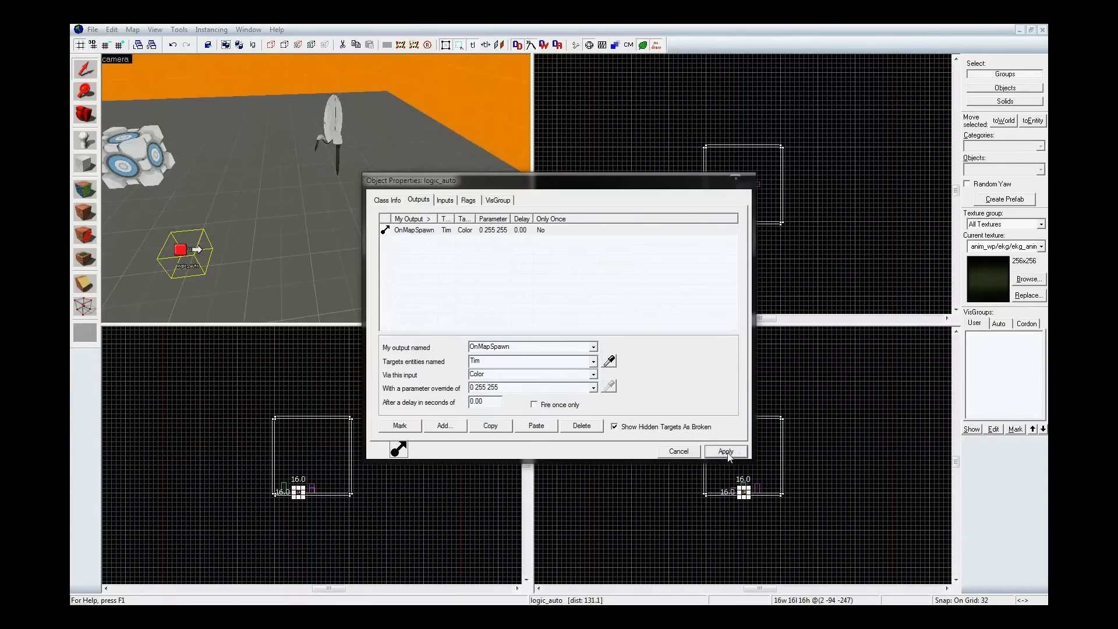
- Duplicate the Color output, retarget the copy to the turret Tom, set its parameter to 255 0 0 and apply
click(490, 426)
click(536, 426)
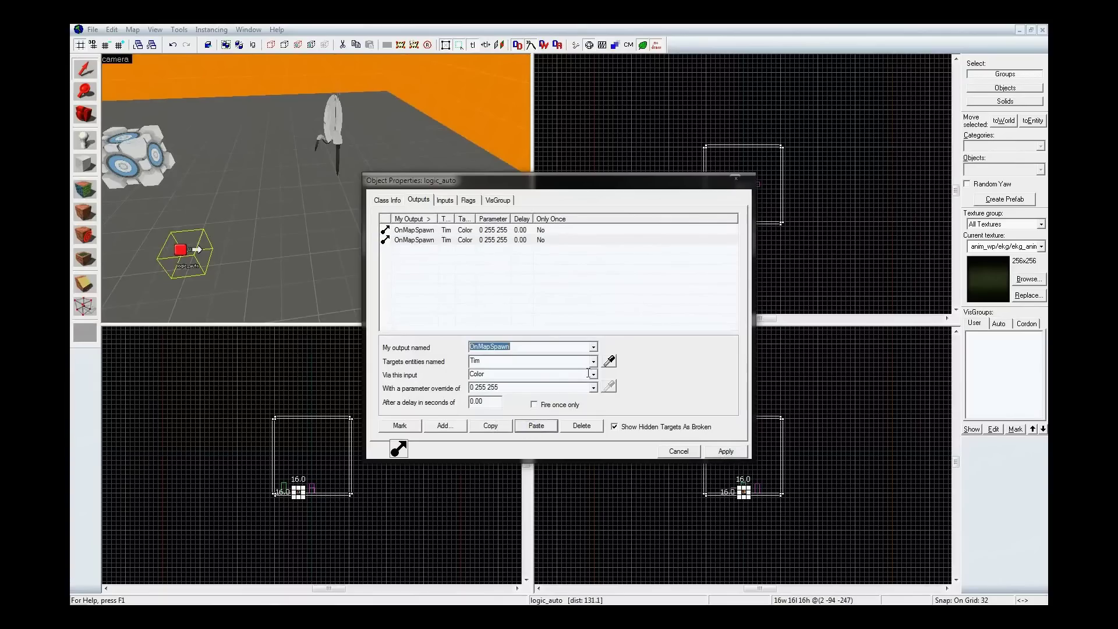
click(611, 361)
click(327, 127)
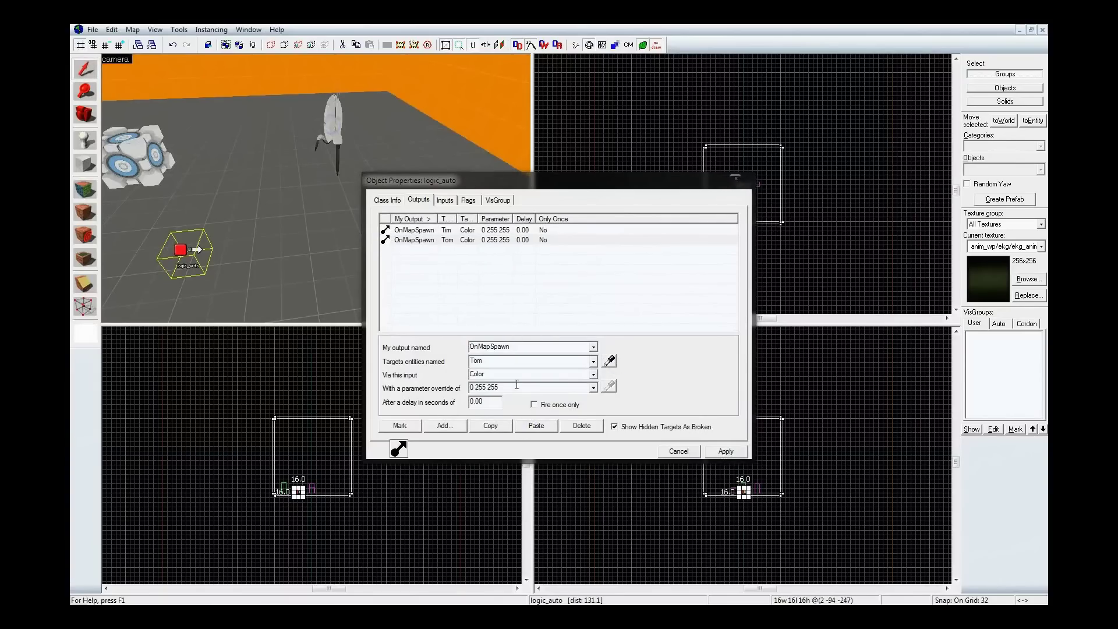
double_click(482, 388)
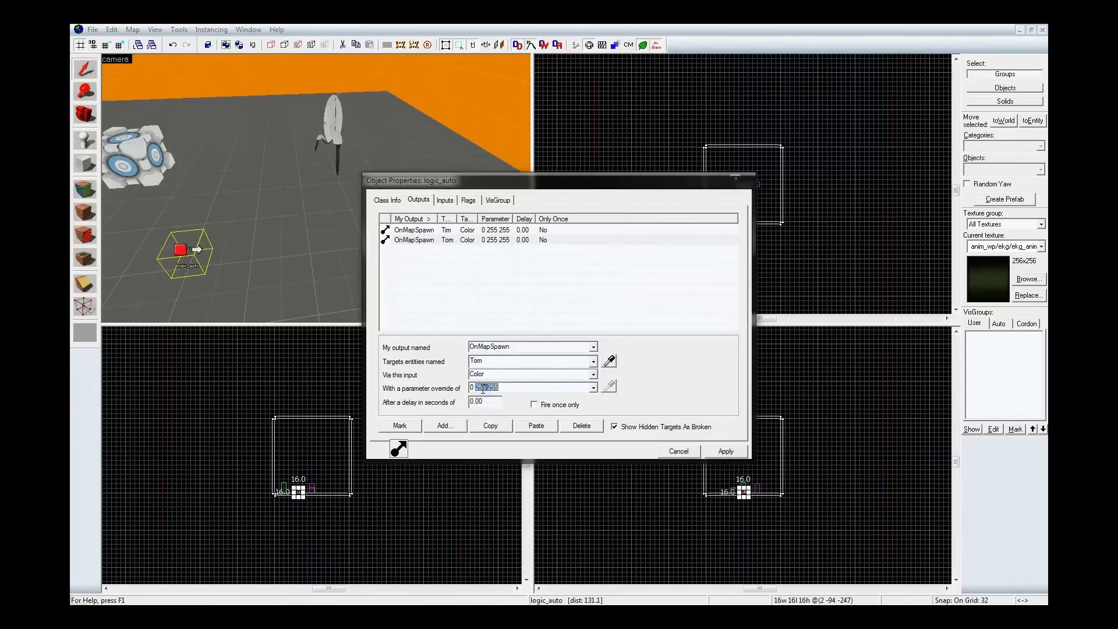
key(BackSpace)
text(255)
click(726, 451)
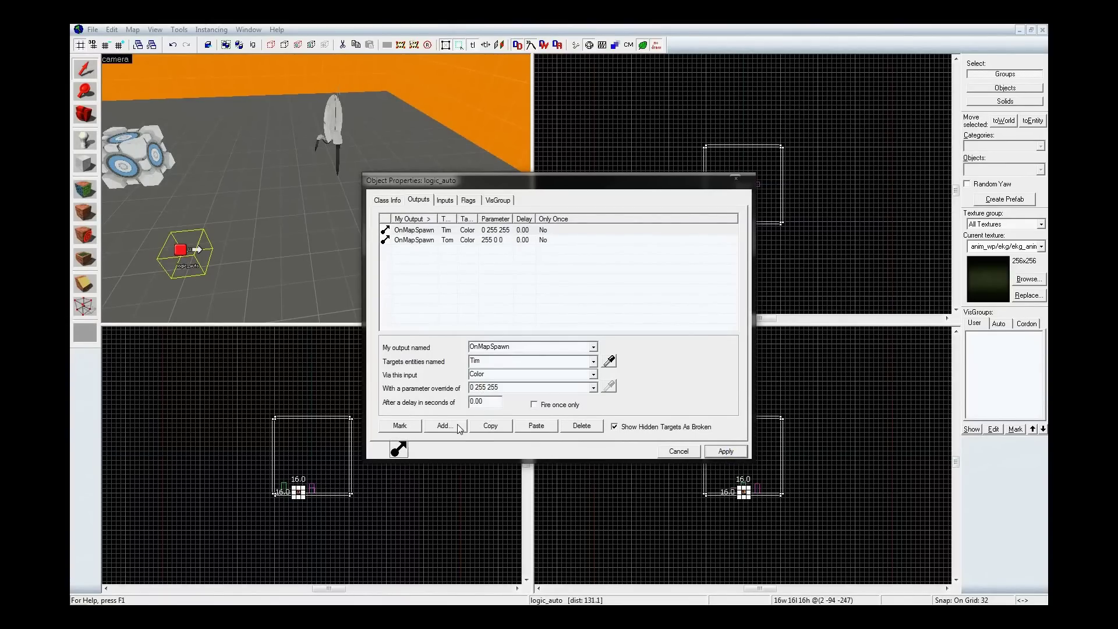
- Duplicate Tim's Color output on the logic_auto and retarget the copy to the turret Tom
click(491, 427)
click(536, 425)
click(609, 361)
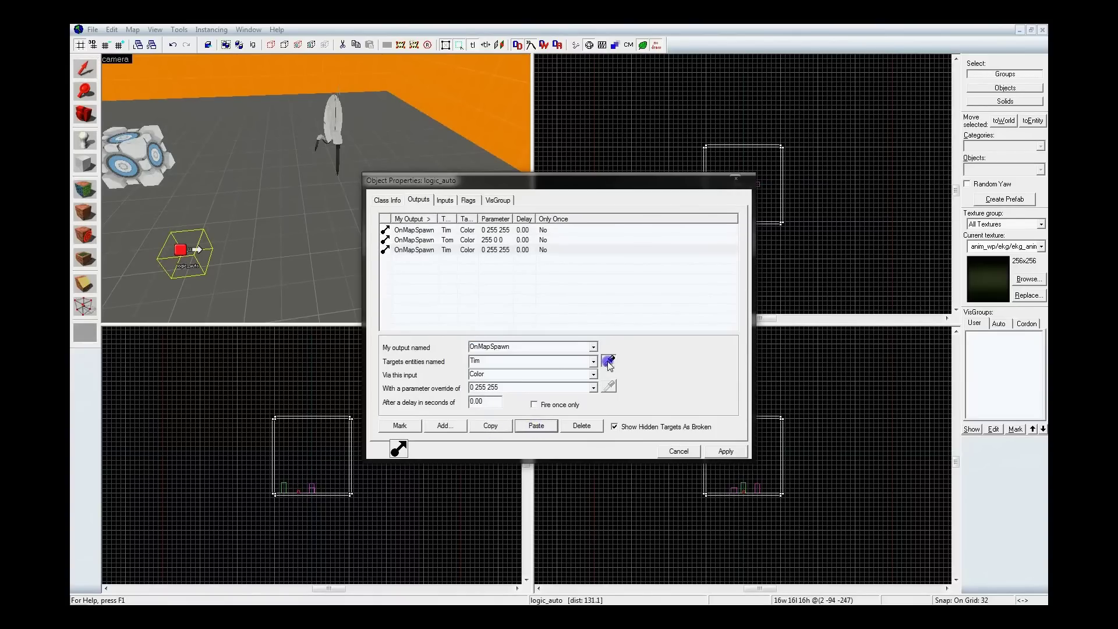
click(321, 113)
- Set the copied Tom output's input to SetParent with the parameter Tim and apply the change
click(593, 374)
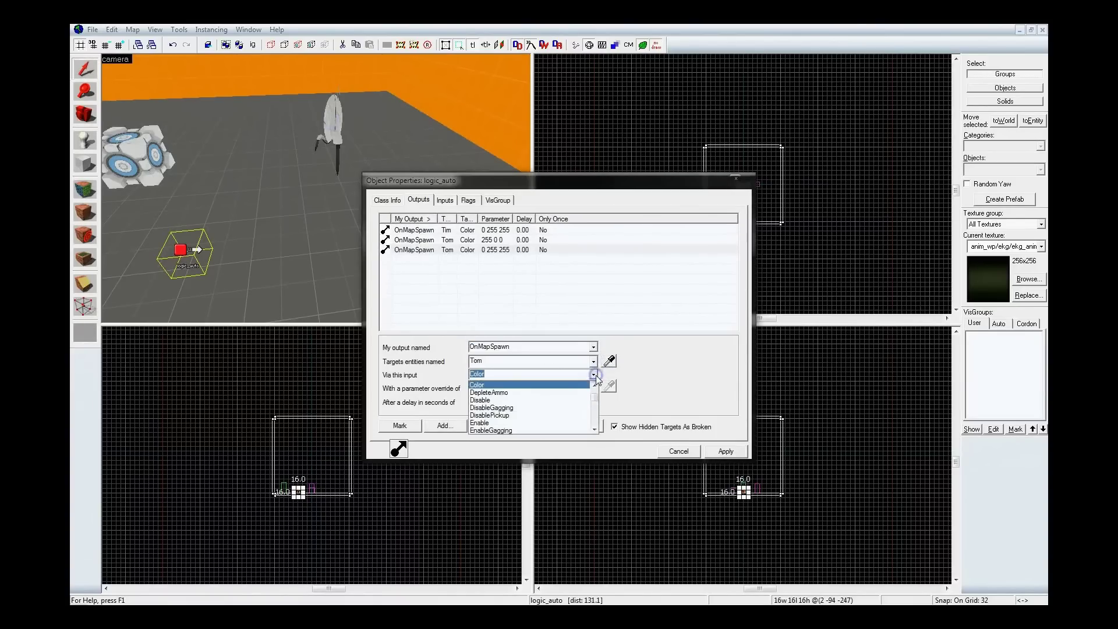
drag(594, 408, 597, 429)
click(568, 407)
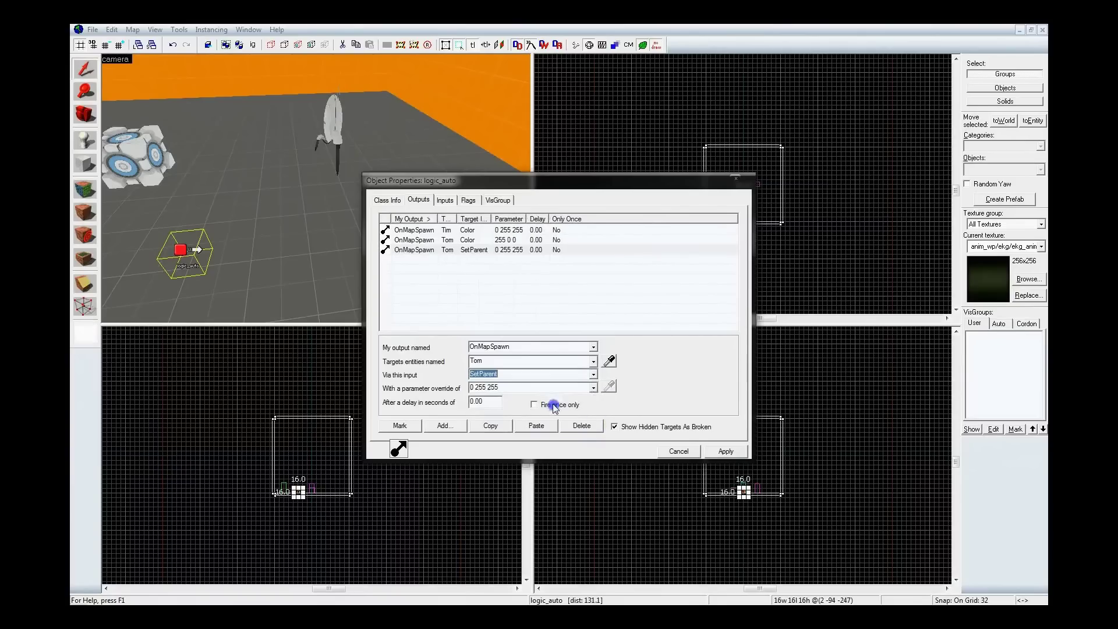
click(547, 386)
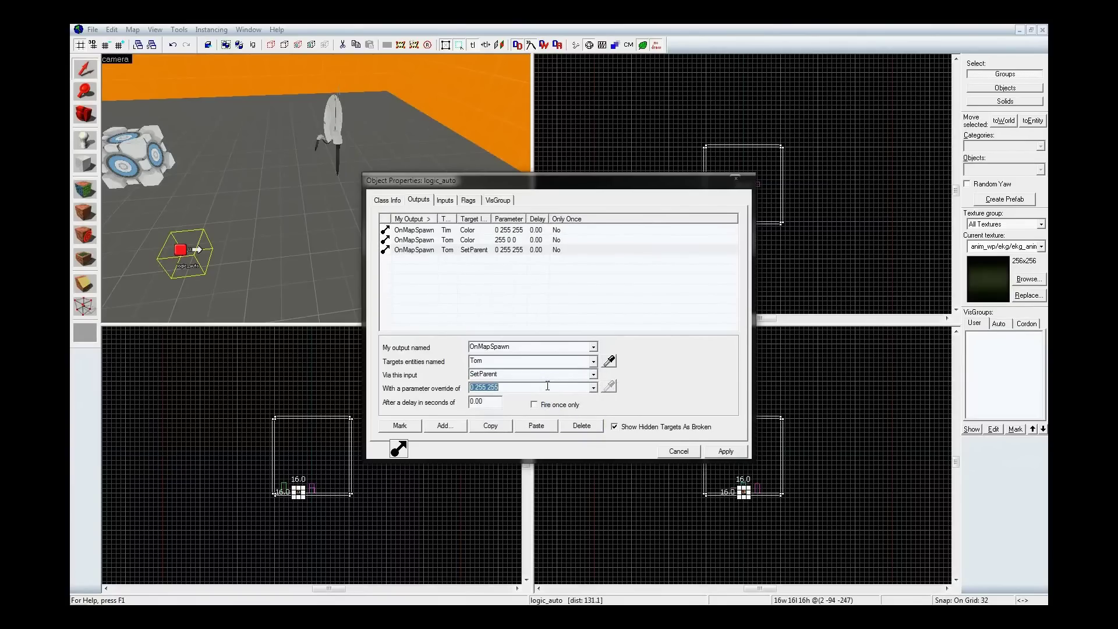
text(Tim)
click(726, 451)
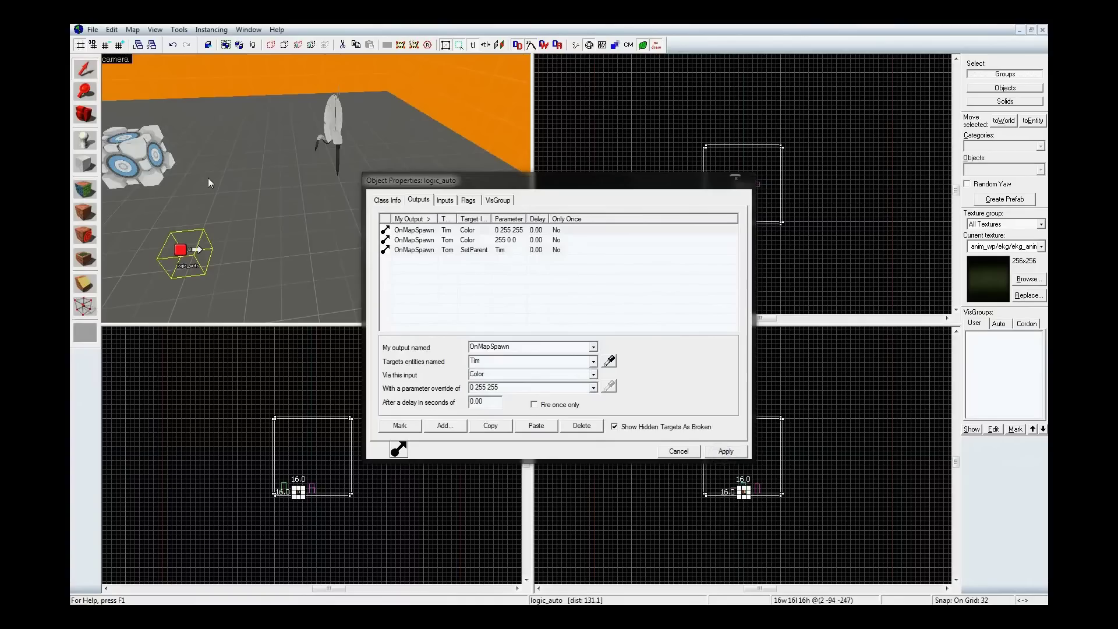
- Compile and run the map in Portal 2, and walk up to the colored cube and turret
key(F9)
key(Return)
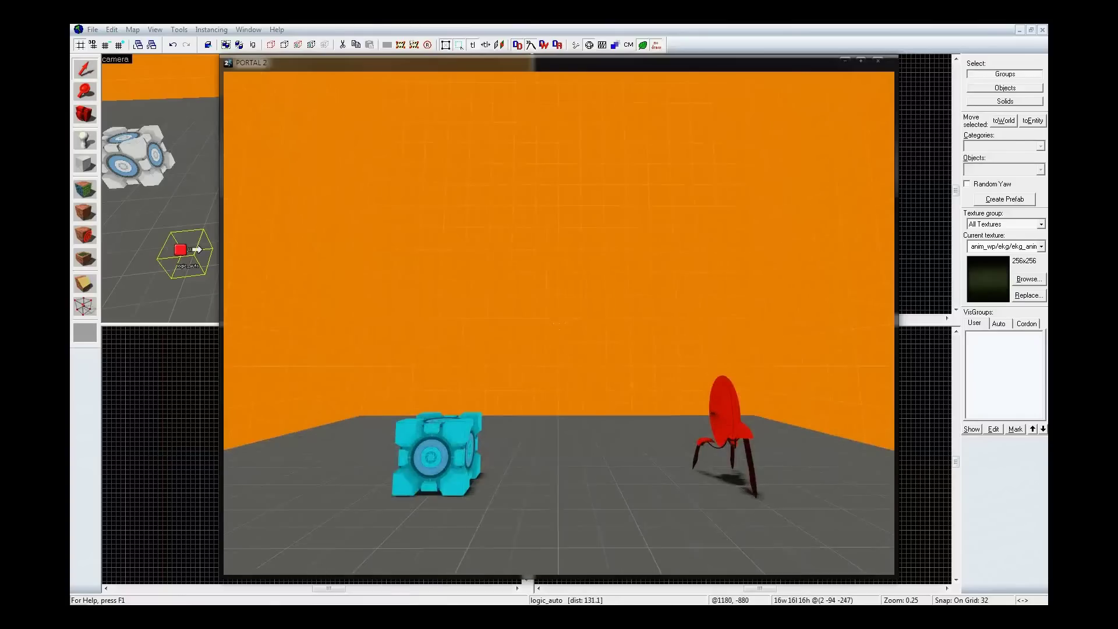
key(w)
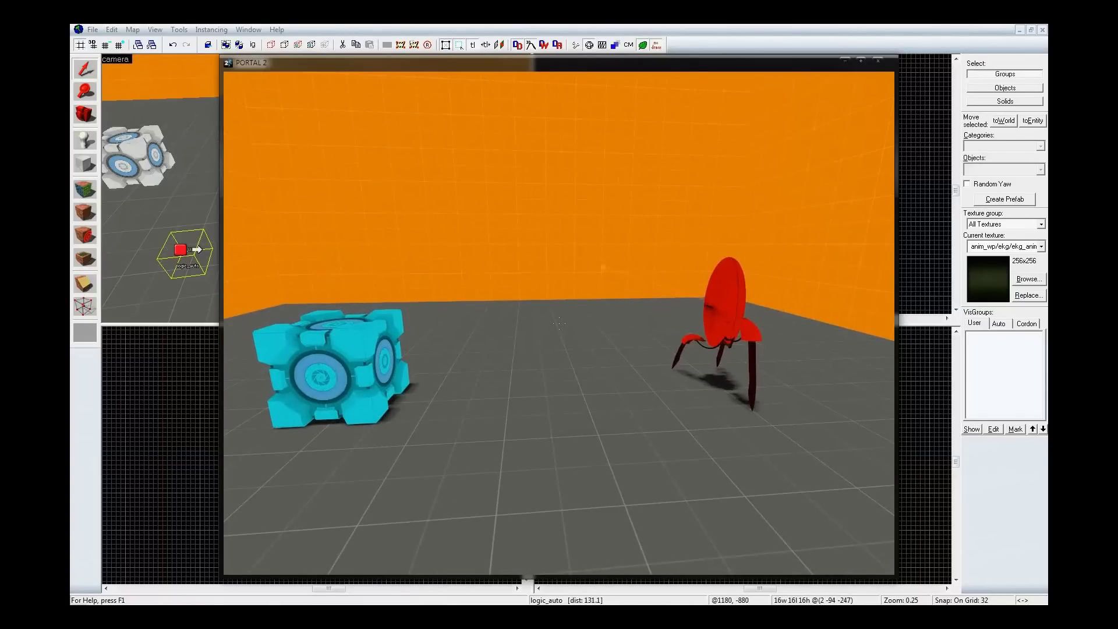
key(d)
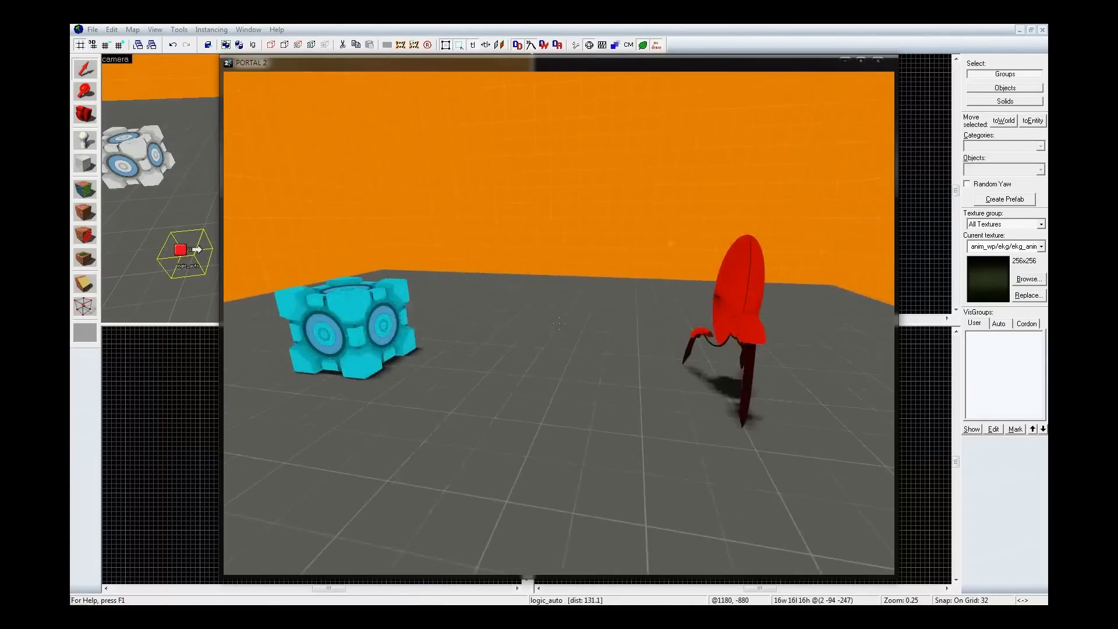
key(w)
key(a)
key(s)
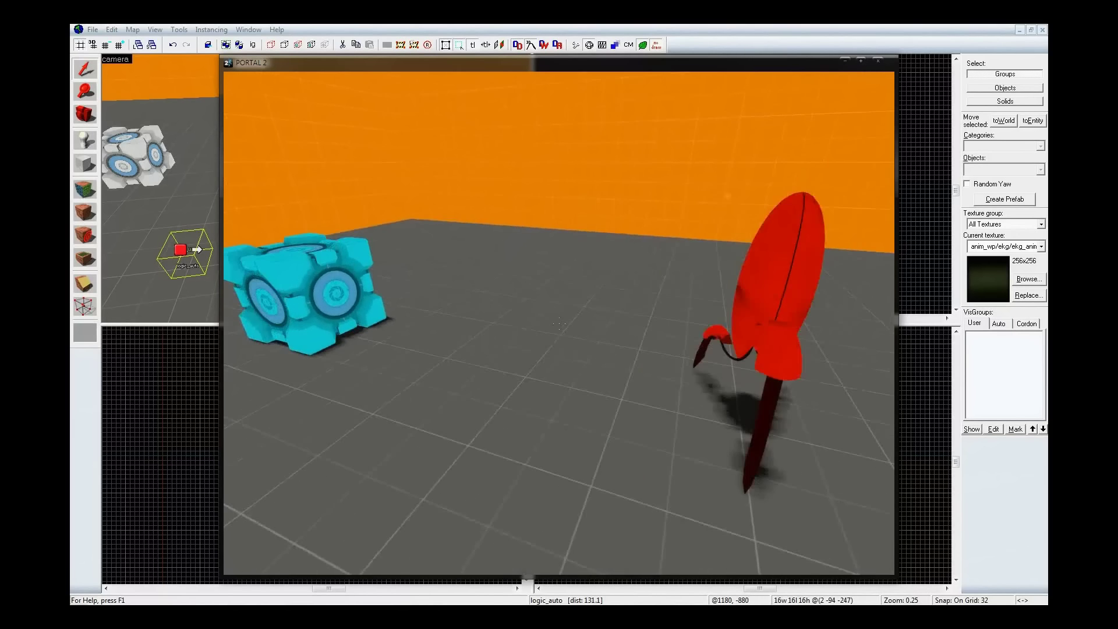
key(a)
- Pick up the cube and carry it around to test whether the parented turret moves with it
key(e)
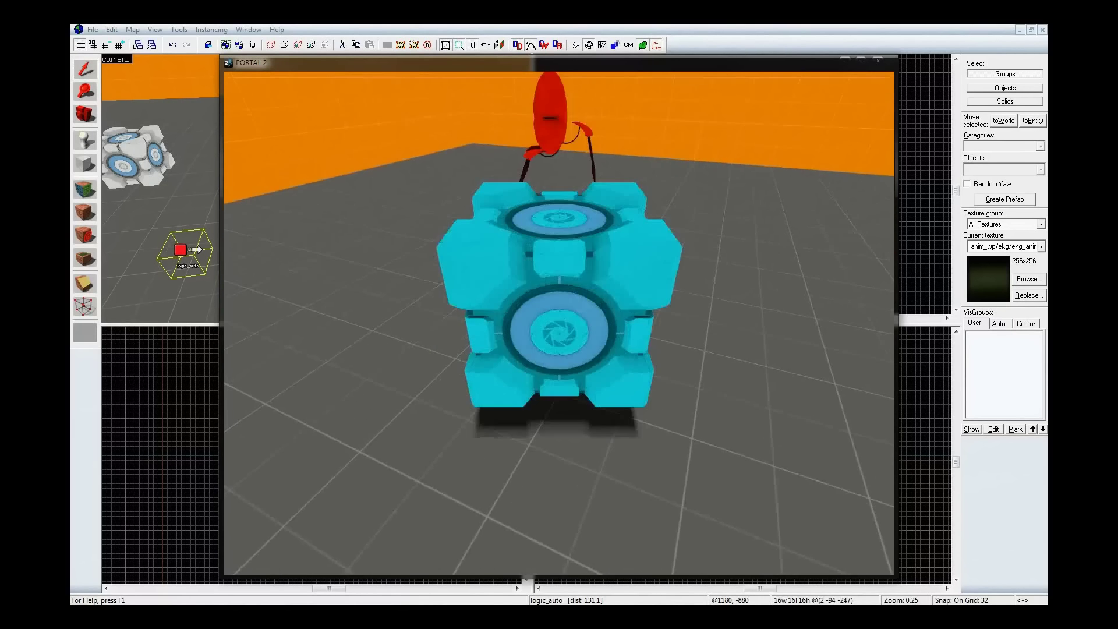
key(s)
key(e)
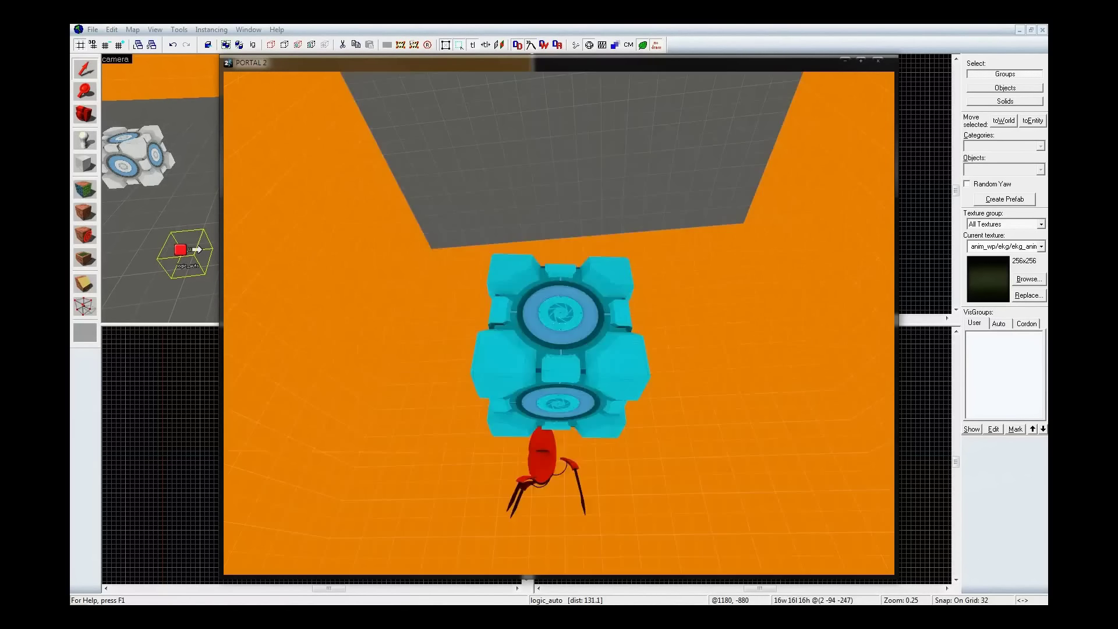
key(w)
key(e)
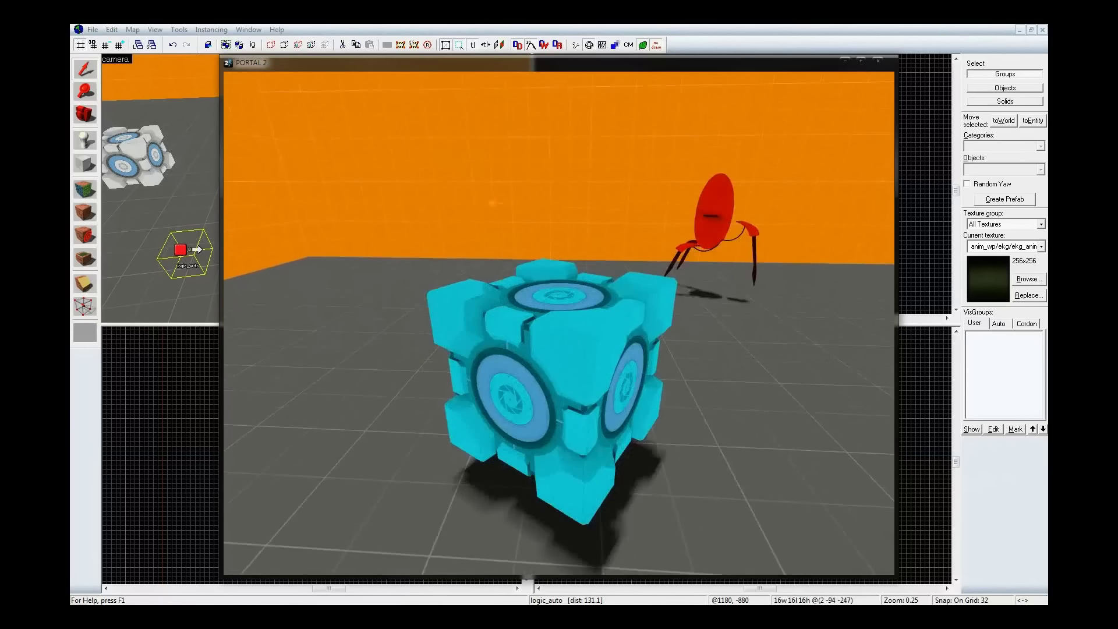
key(s)
key(e)
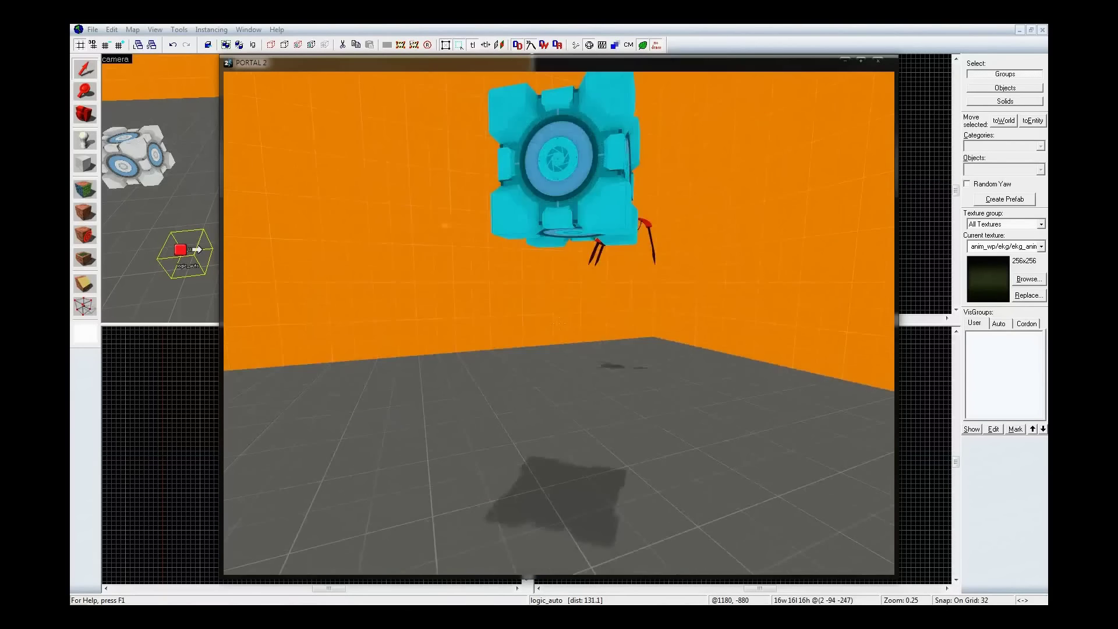
- Walk around the turret and cube in the running map to examine their colors and the turret's behavior from several sides
key(w)
key(w)
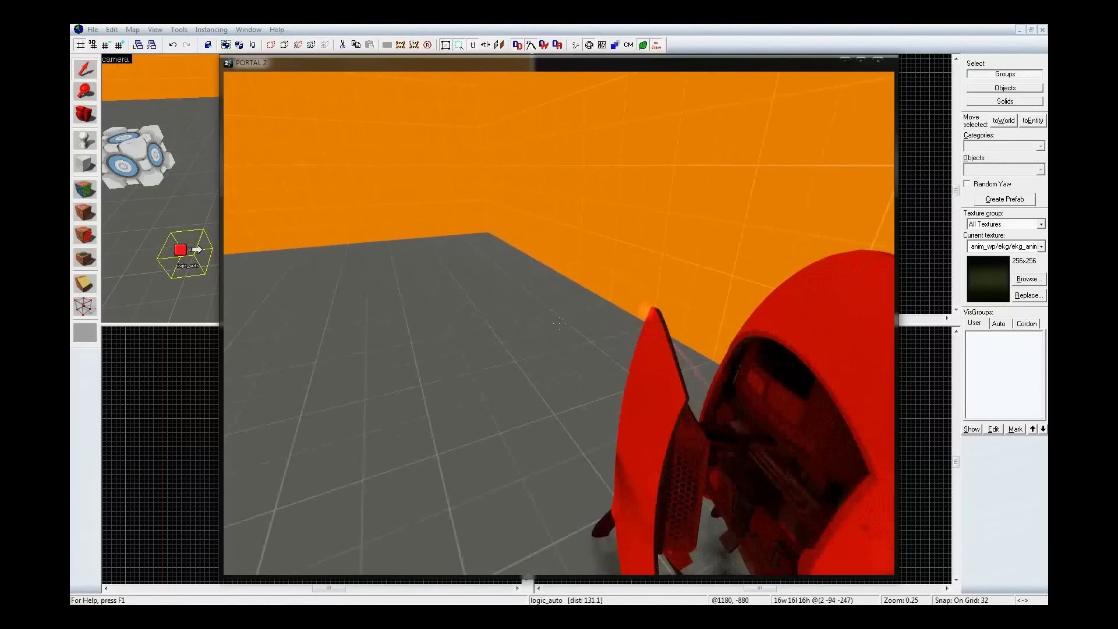
key(s)
key(d)
key(w)
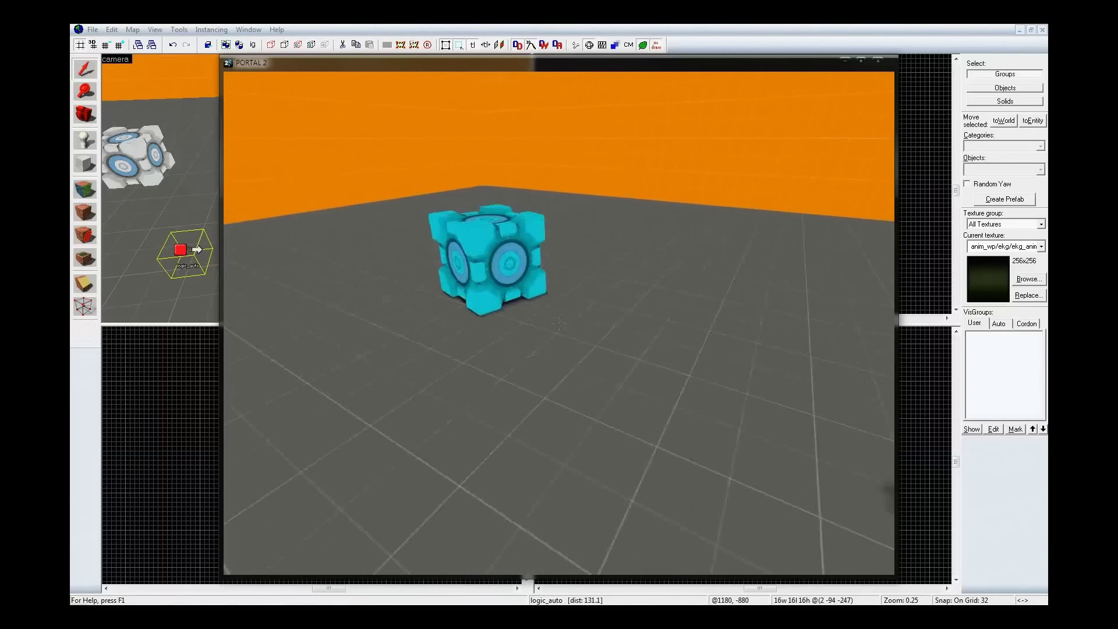
key(w)
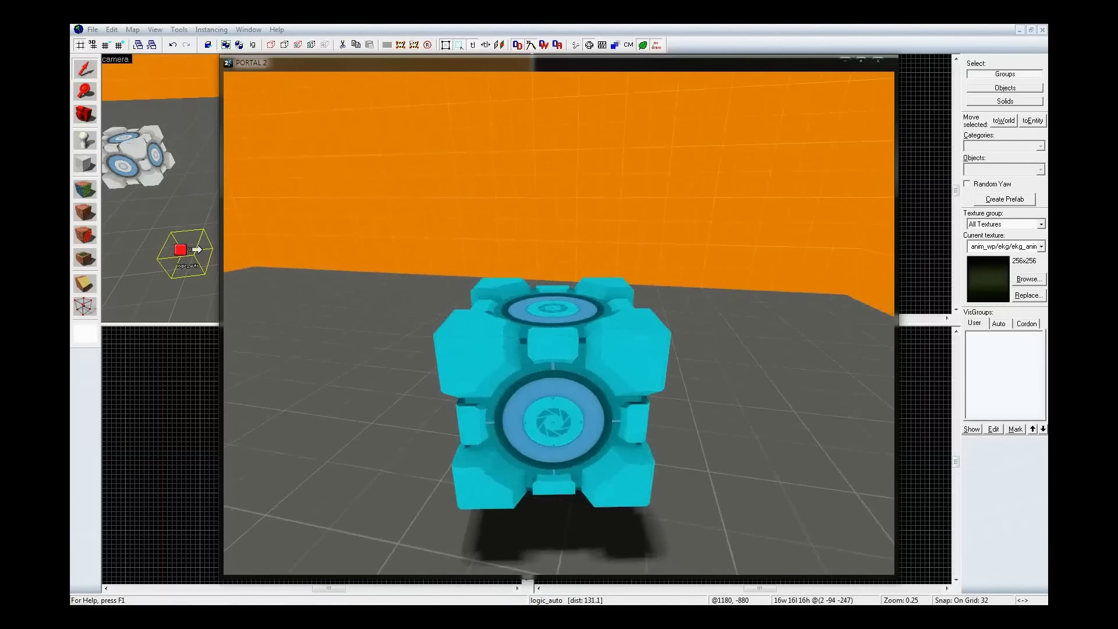
key(s)
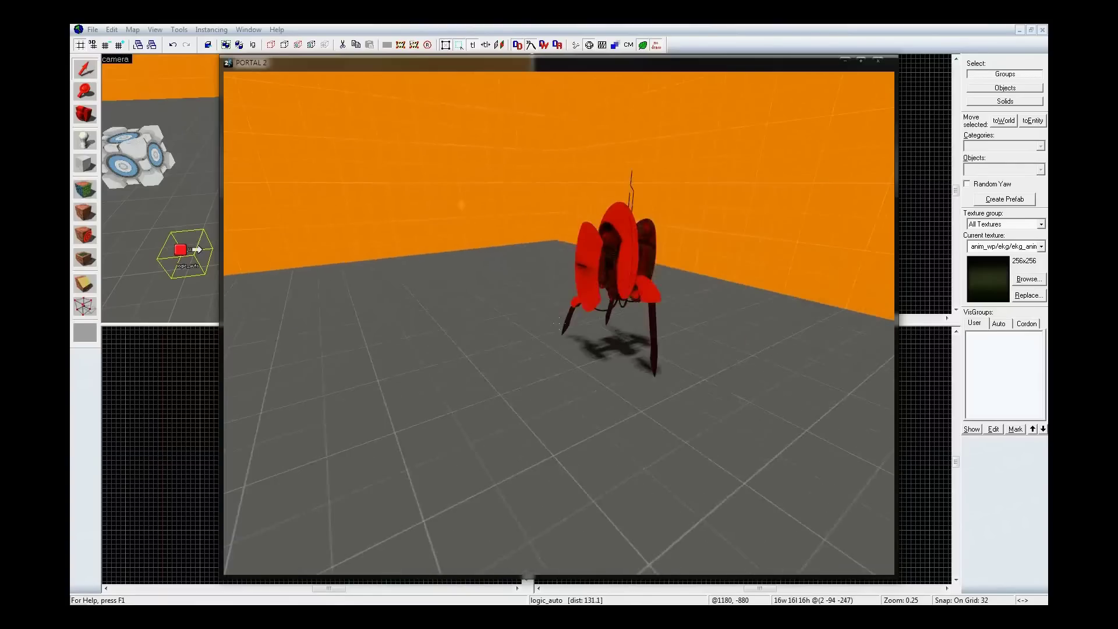
key(w)
key(s)
key(a)
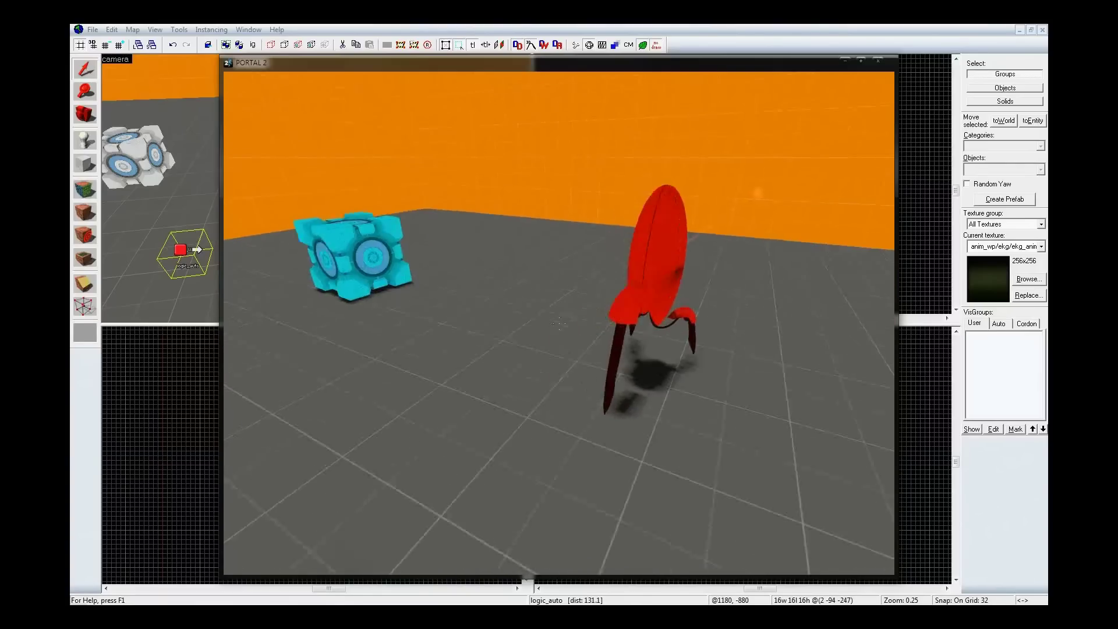
key(w)
key(s)
key(d)
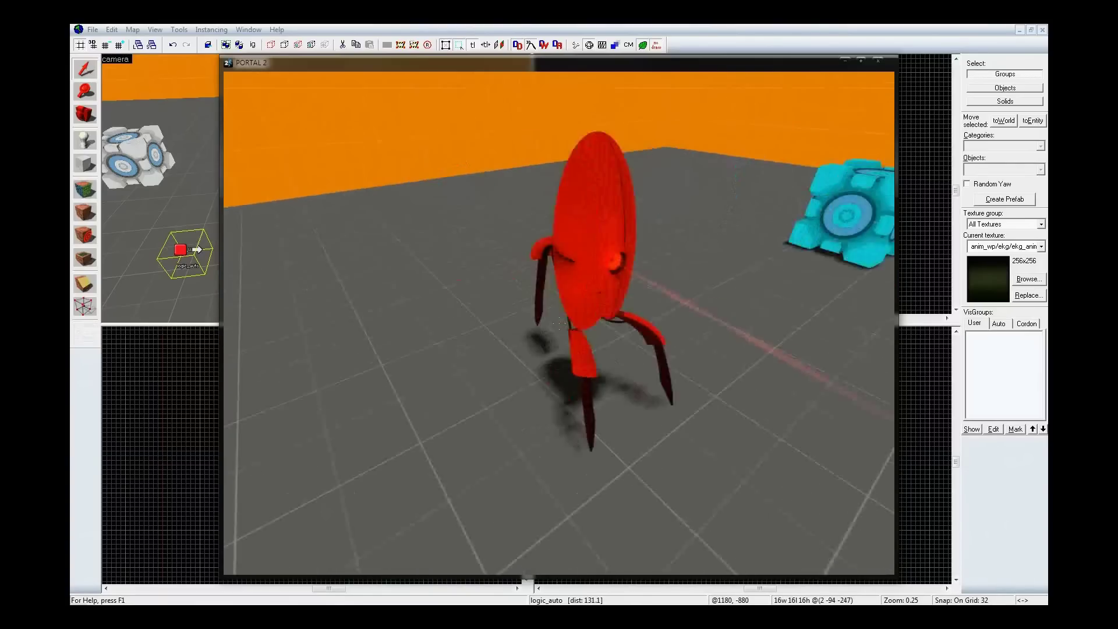
key(s)
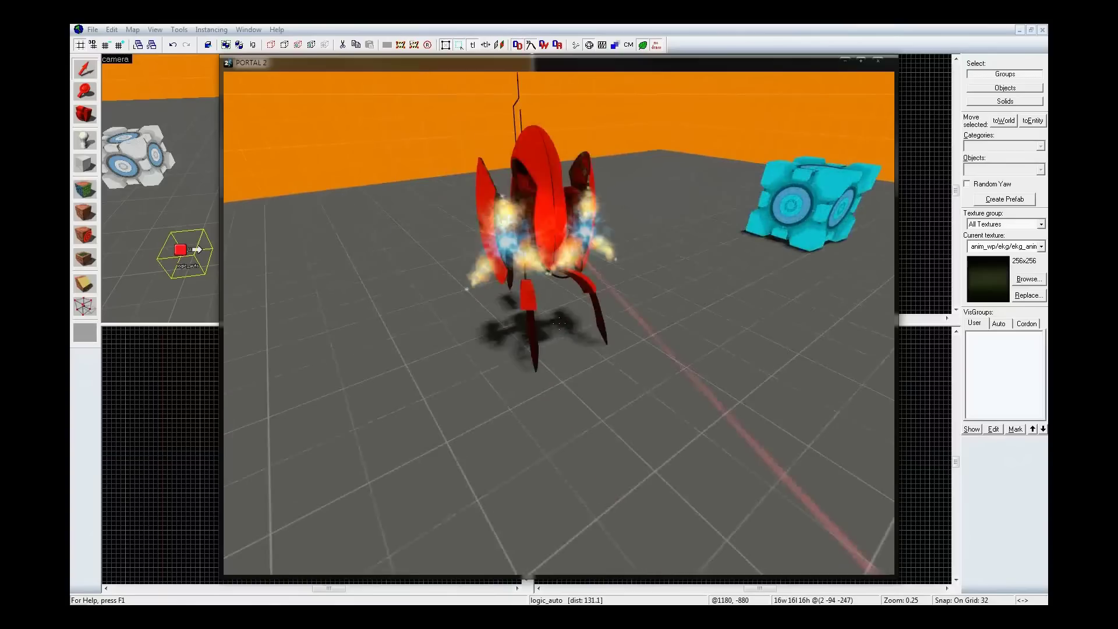
key(a)
key(w)
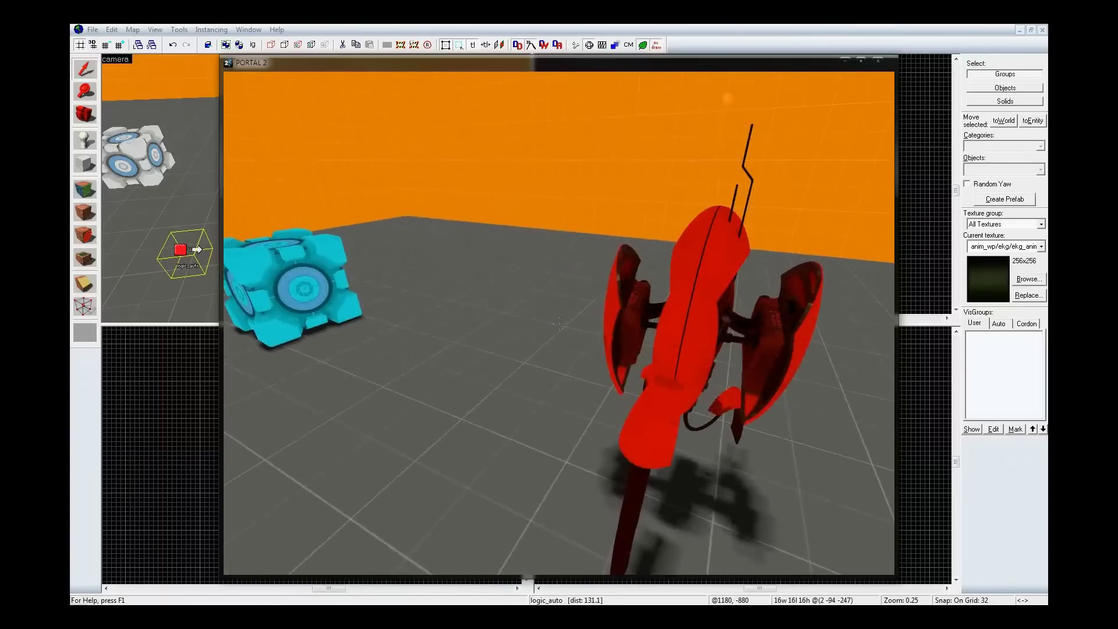
key(s)
key(a)
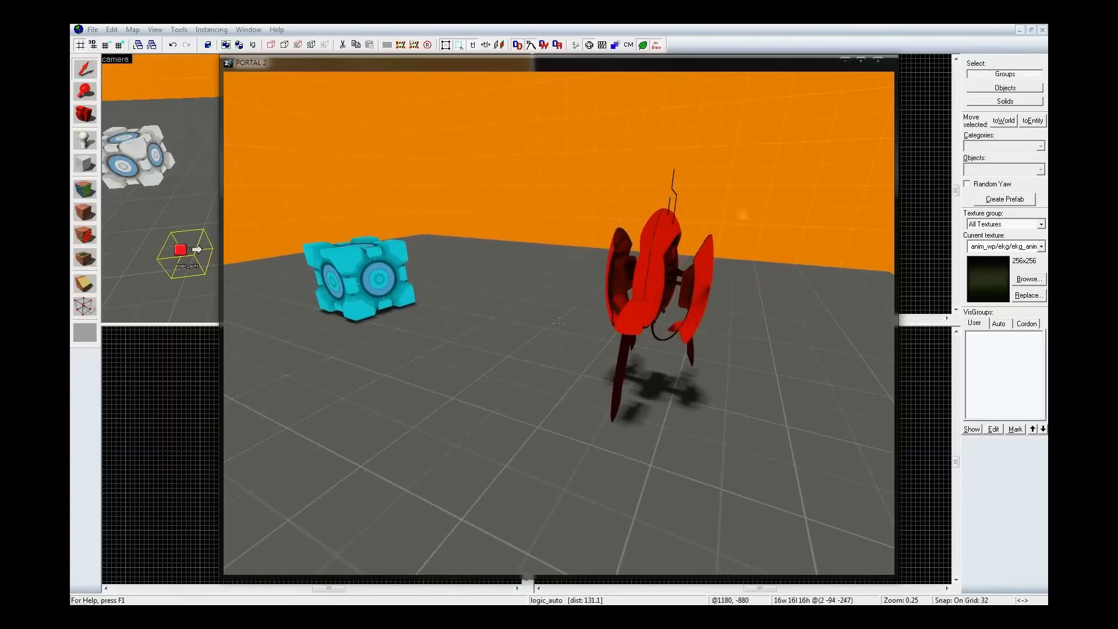
- Open the developer console and look back through the earlier list of turret inputs
key(grave)
scroll(727, 267, up, 10)
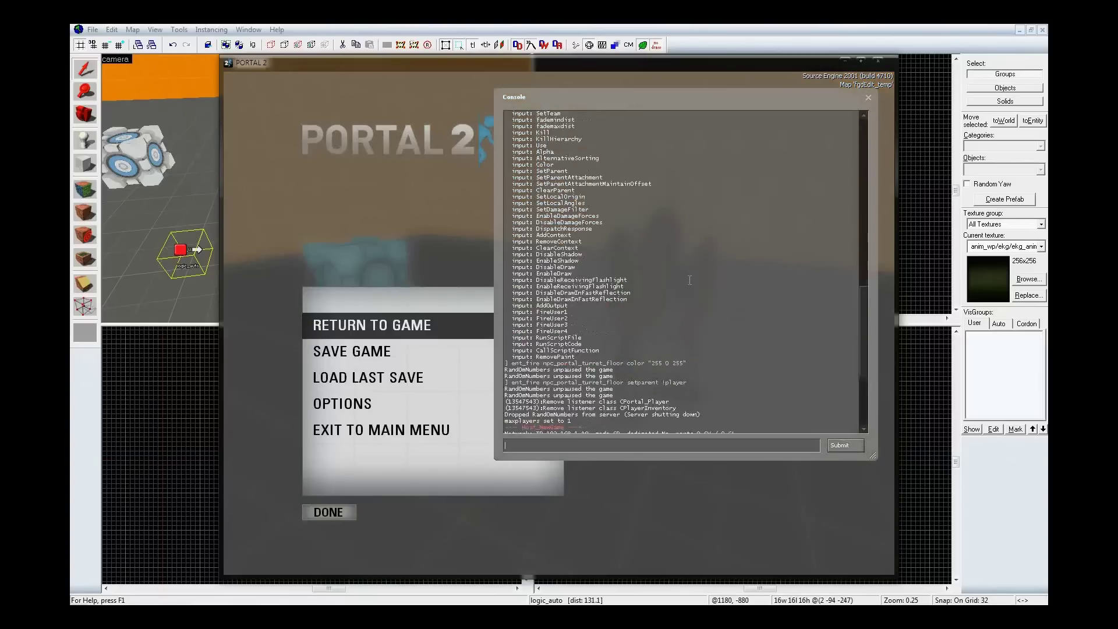